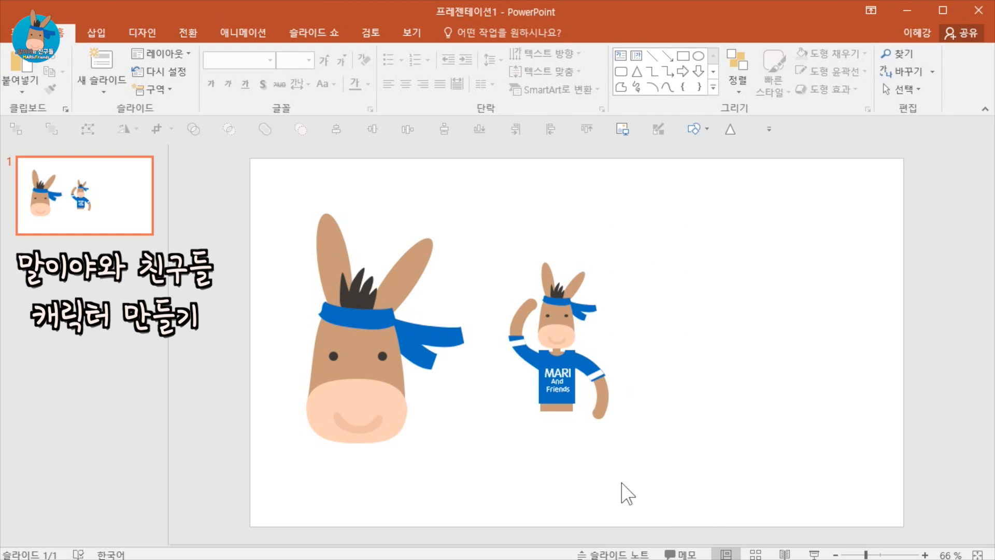
drag(304, 456, 828, 511)
drag(733, 485, 486, 221)
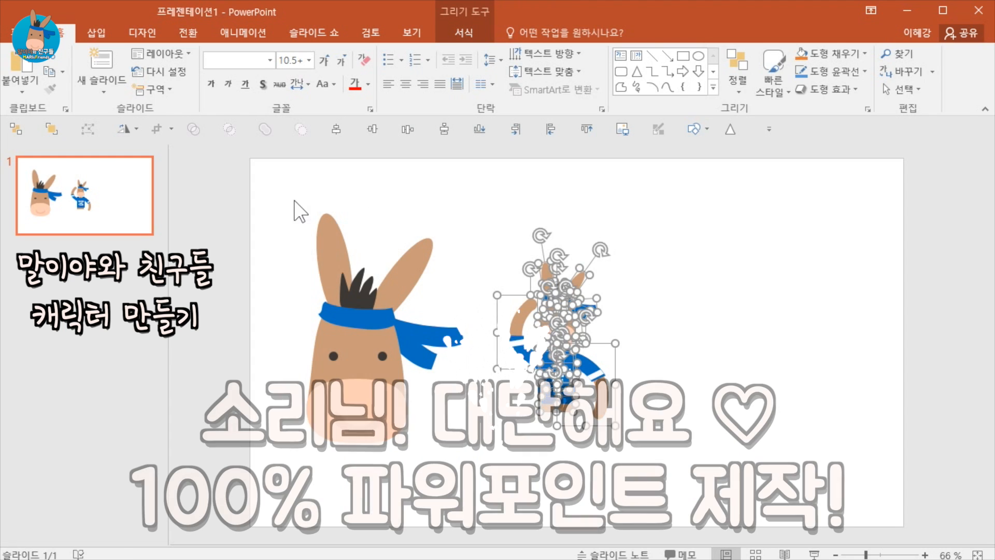
drag(246, 181, 497, 477)
click(623, 455)
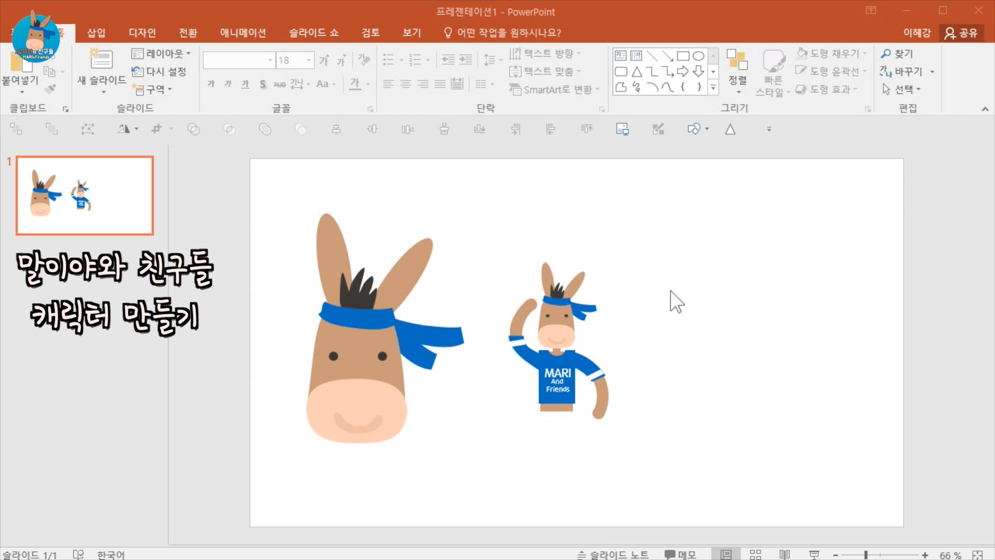
Draw an oval about 5.52 cm wide and 7.58 cm tall to the right of the small donkey.
click(96, 34)
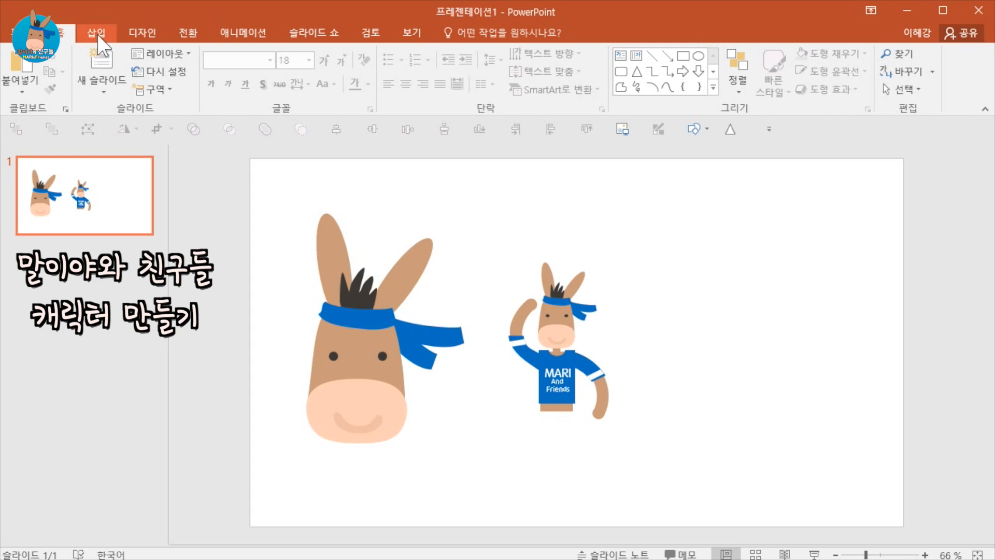
click(260, 73)
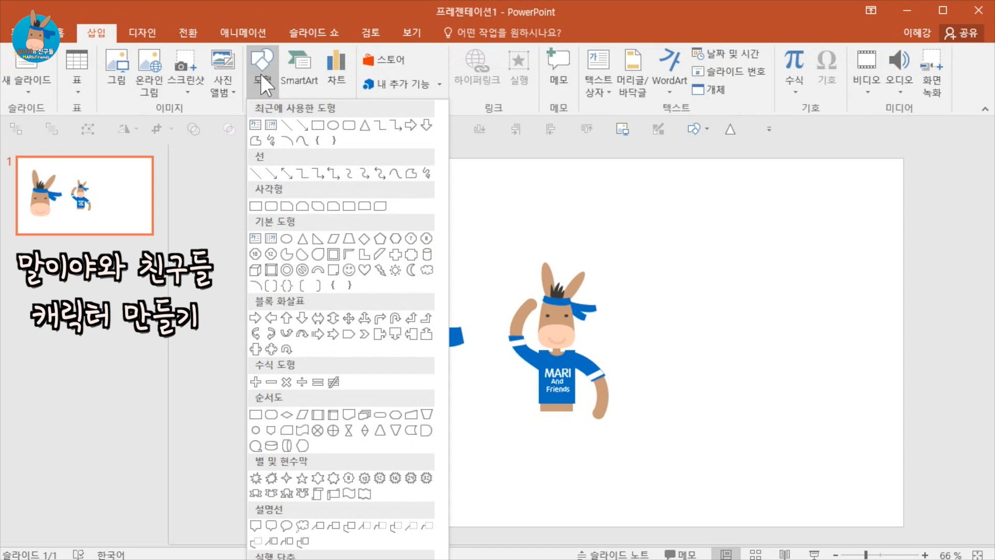
click(333, 125)
drag(664, 268, 771, 415)
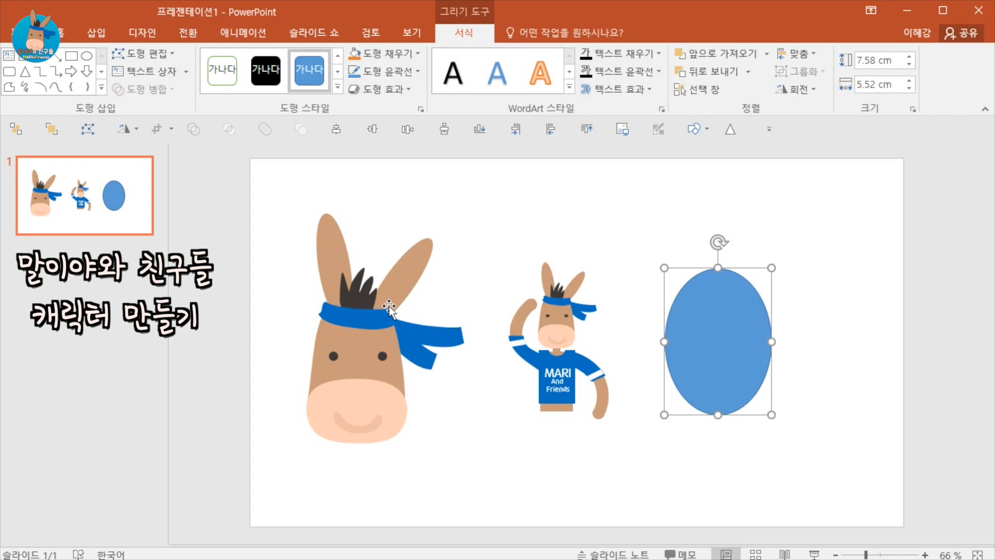
Edit the oval's points, stretching the bottom and top point handles outward to give it a squarer head shape.
right_click(723, 325)
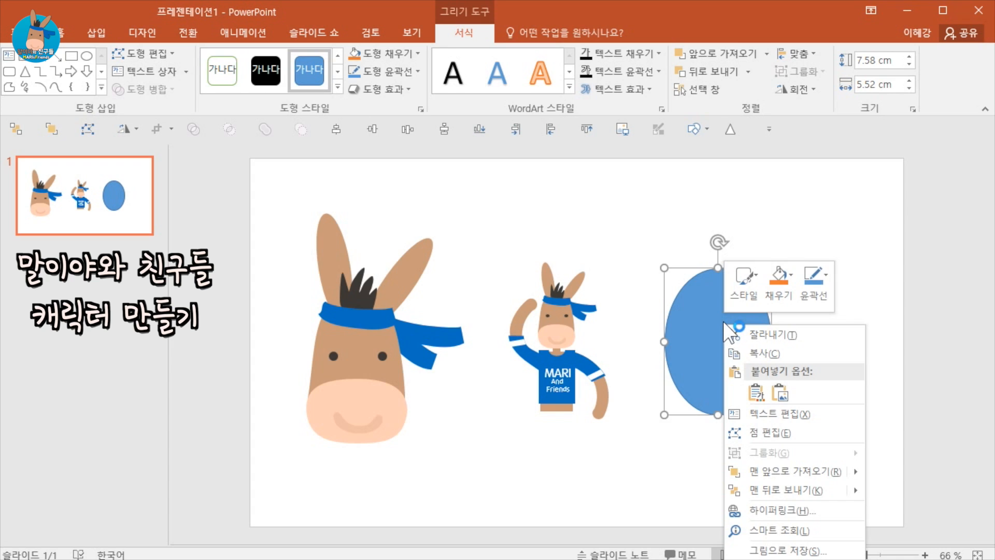
click(781, 436)
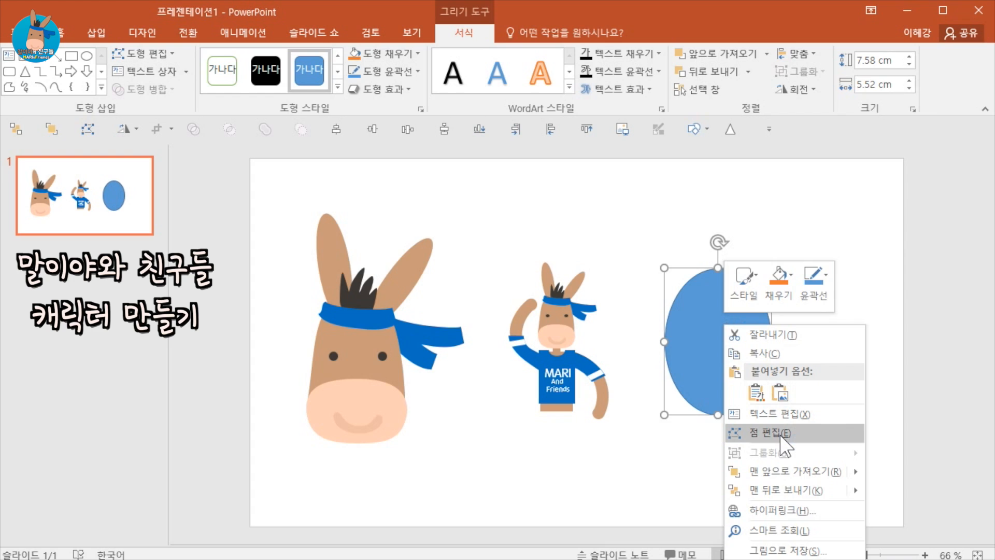
click(781, 437)
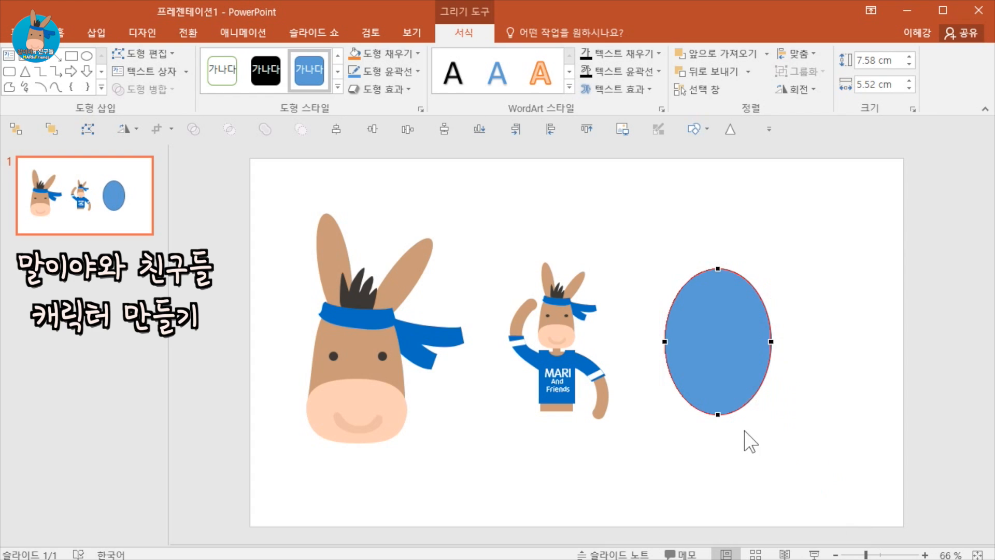
click(719, 415)
drag(747, 415, 773, 415)
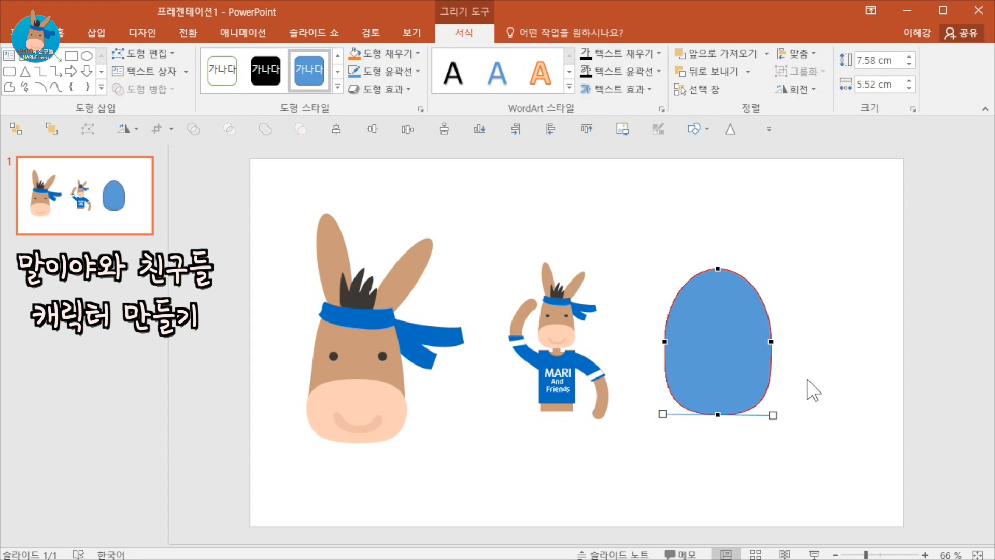
click(718, 270)
drag(748, 268, 757, 269)
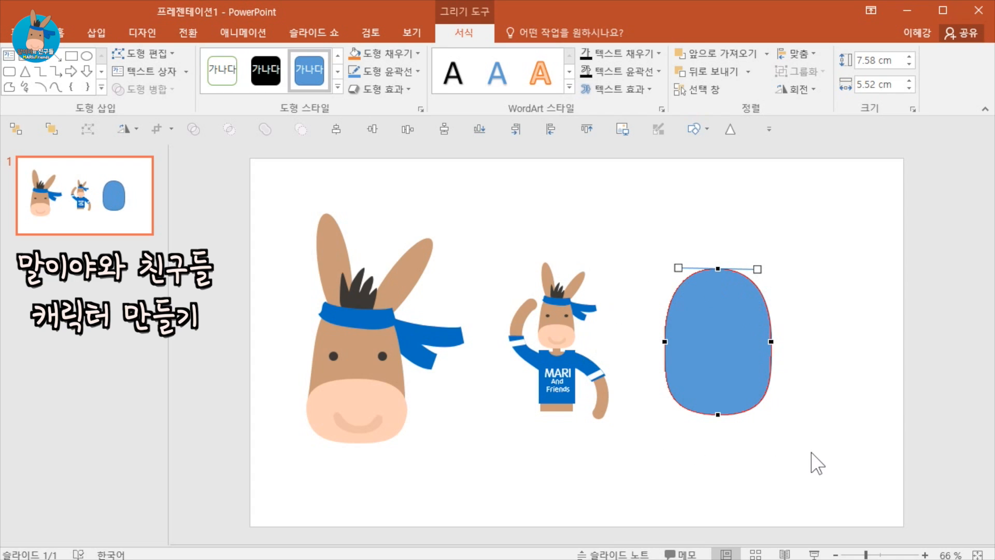
click(817, 418)
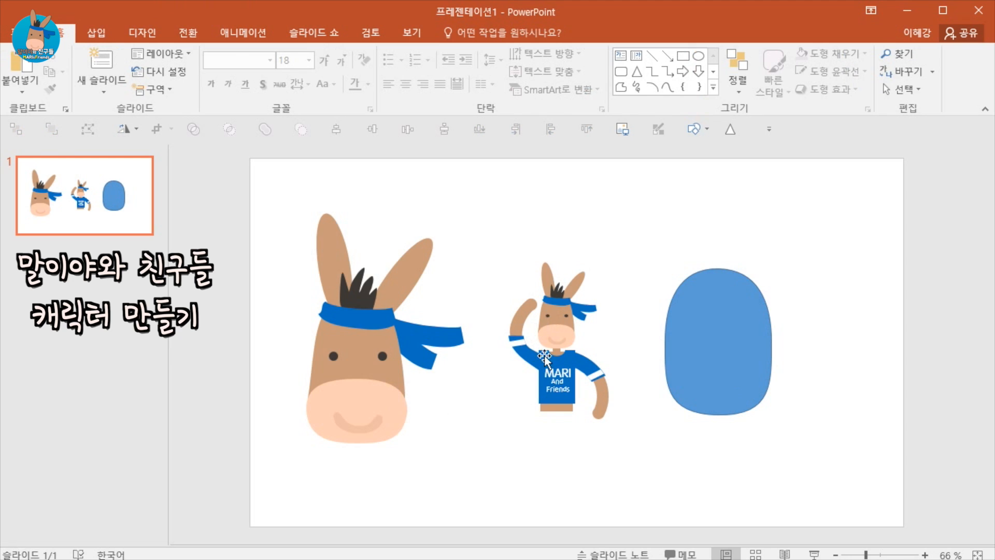
Draw a second oval about 5.85 cm wide and 3.5 cm tall over the lower part of the head shape.
click(96, 32)
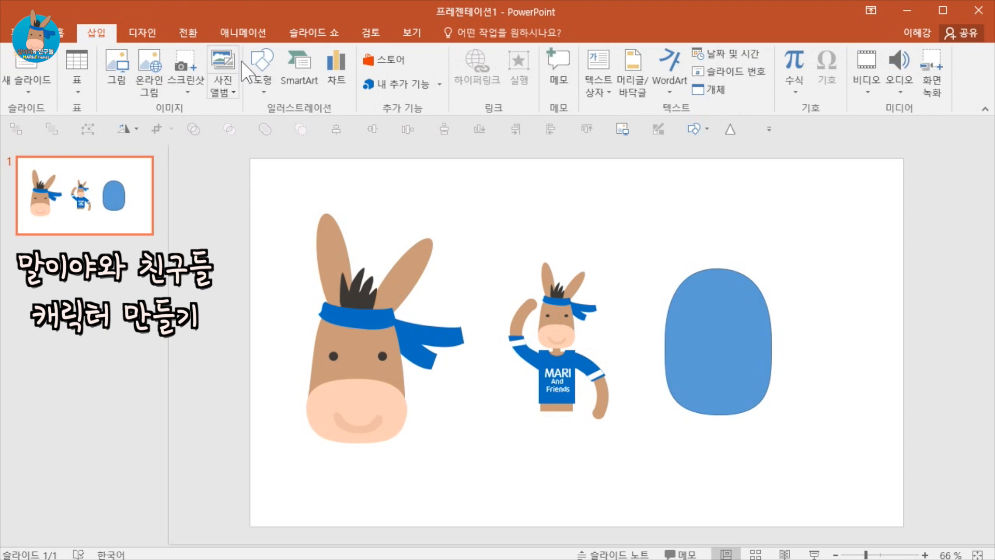
click(262, 73)
click(333, 125)
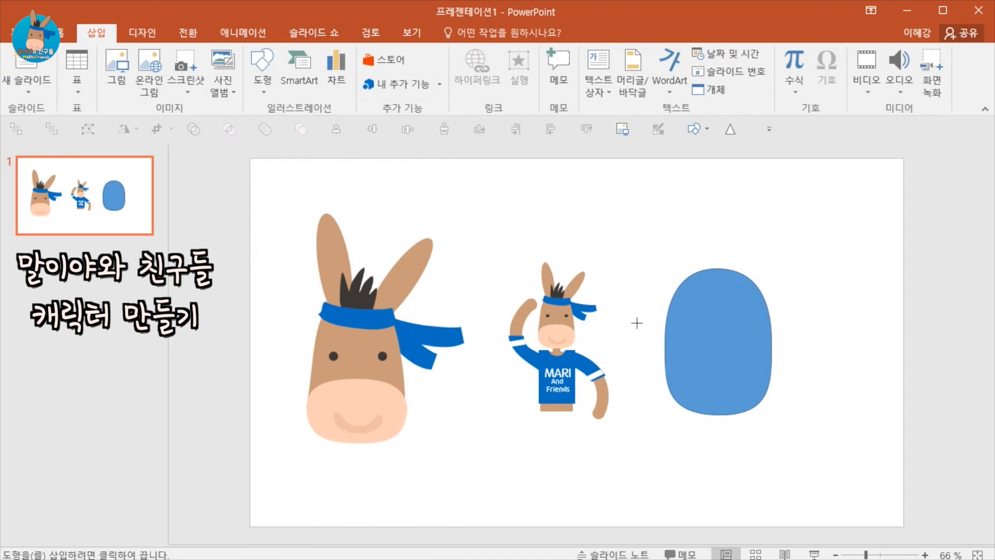
drag(667, 351, 780, 418)
drag(722, 385, 714, 384)
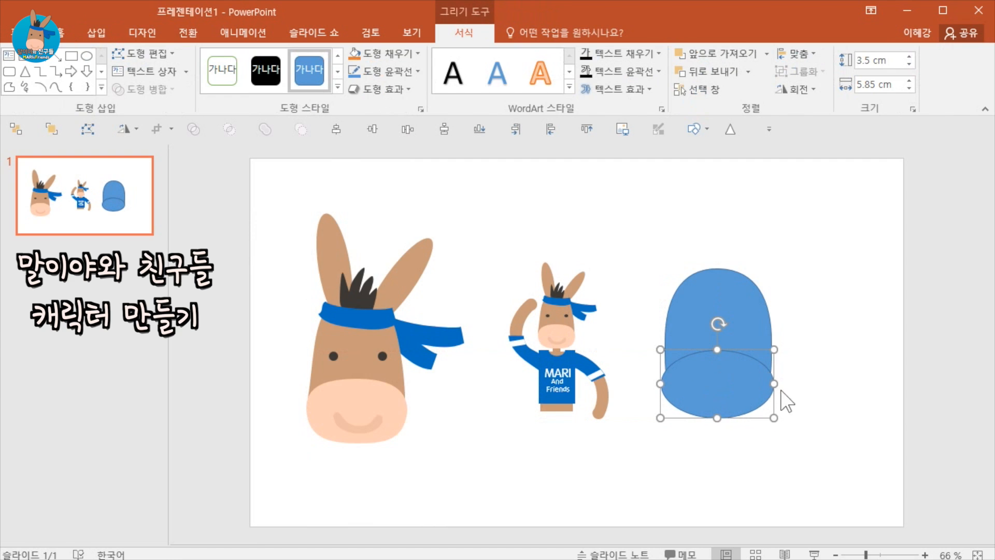
Edit the lower oval's points, stretching the handles at its left and right points to square off its sides.
right_click(764, 381)
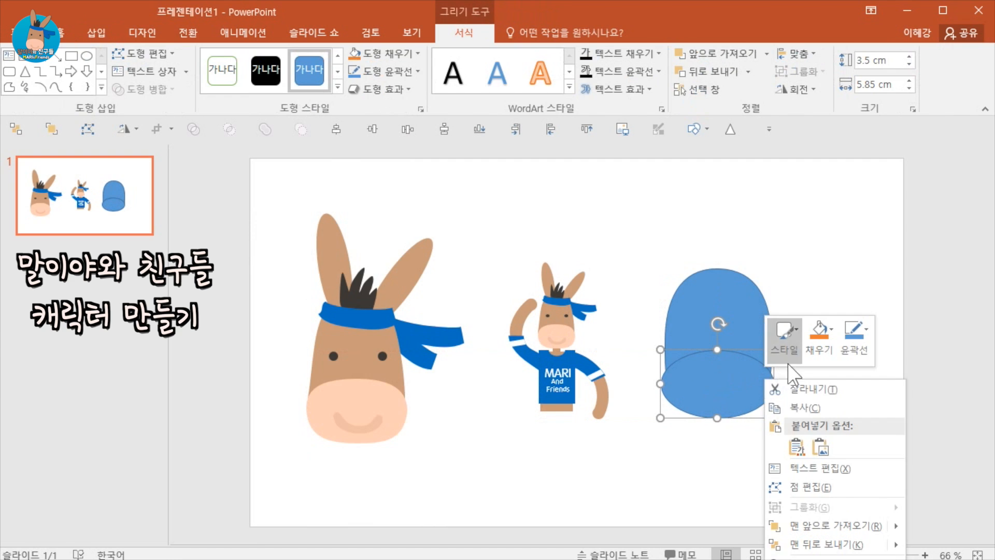
click(810, 481)
click(772, 385)
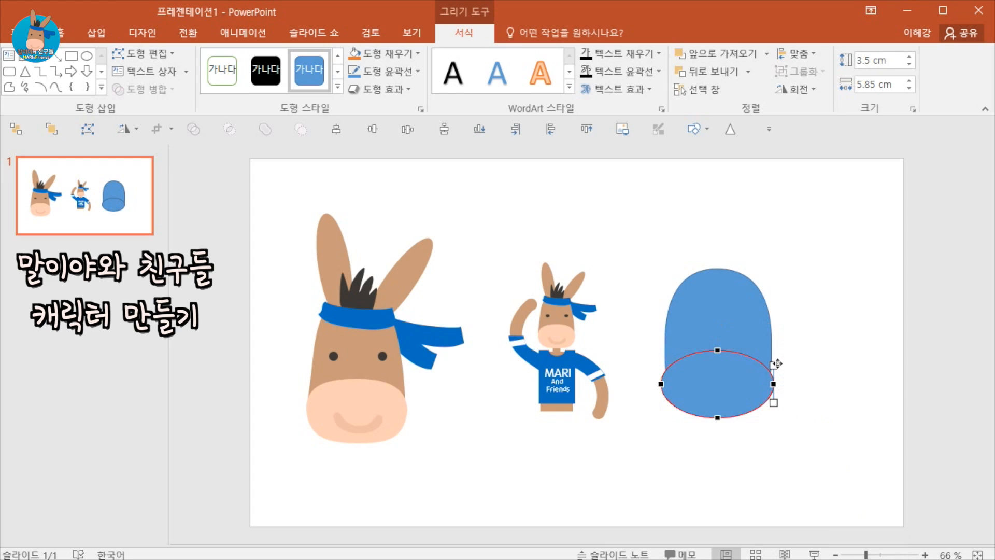
drag(773, 365, 772, 361)
drag(774, 403, 776, 411)
click(661, 384)
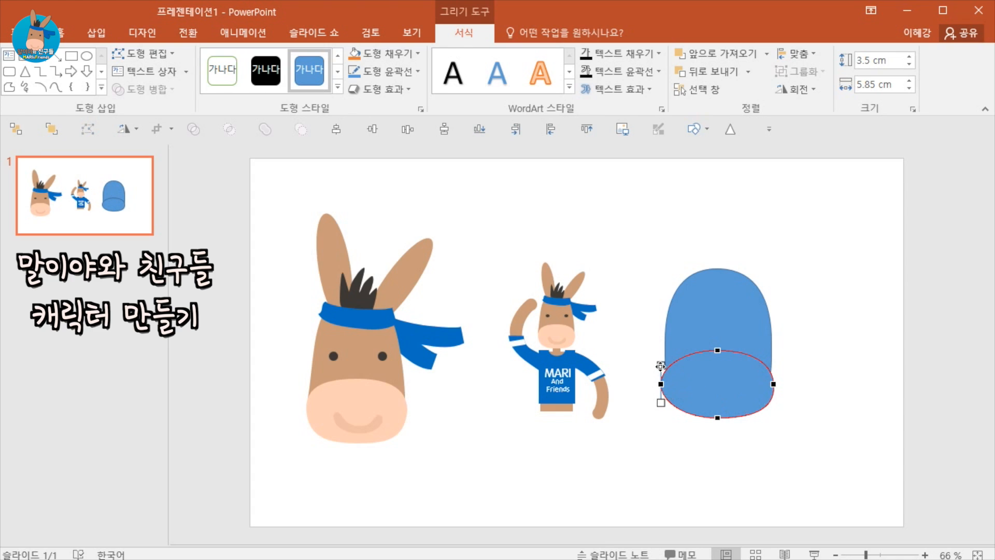
drag(661, 366, 657, 361)
drag(662, 409, 662, 414)
click(775, 440)
click(726, 400)
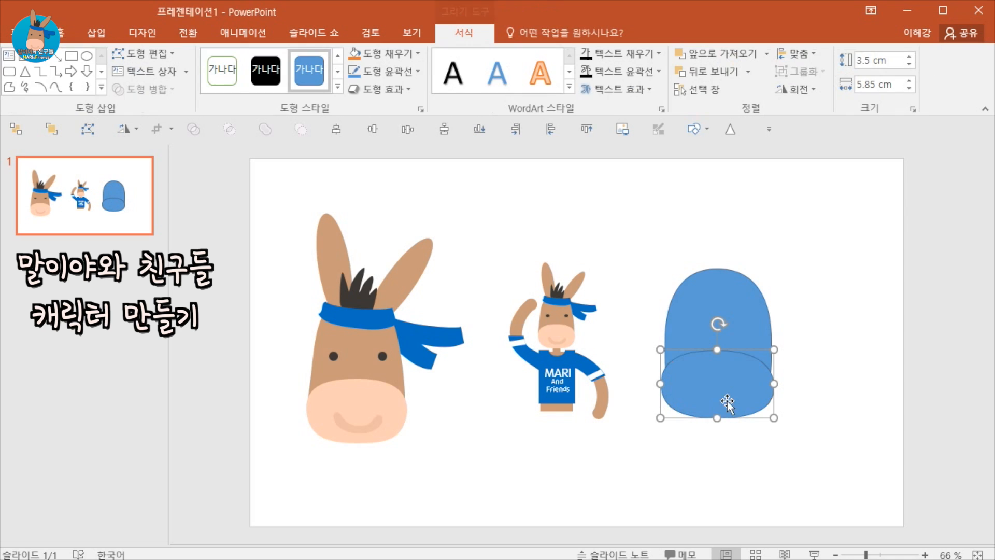
key(Delete)
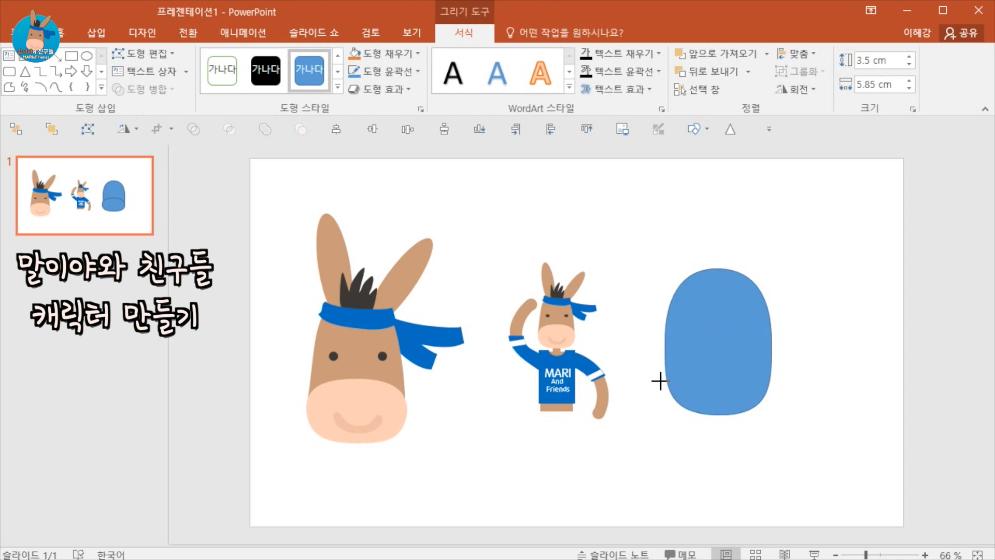
drag(660, 380, 709, 392)
click(761, 438)
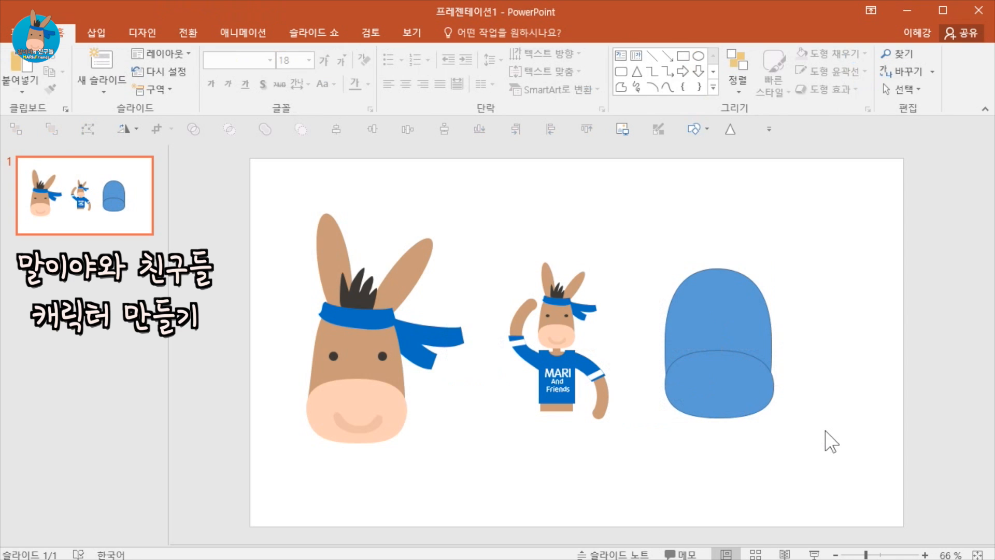
Fill the head shape with the donkey's brown, sampled from the large donkey's ear with the fill eyedropper.
click(609, 407)
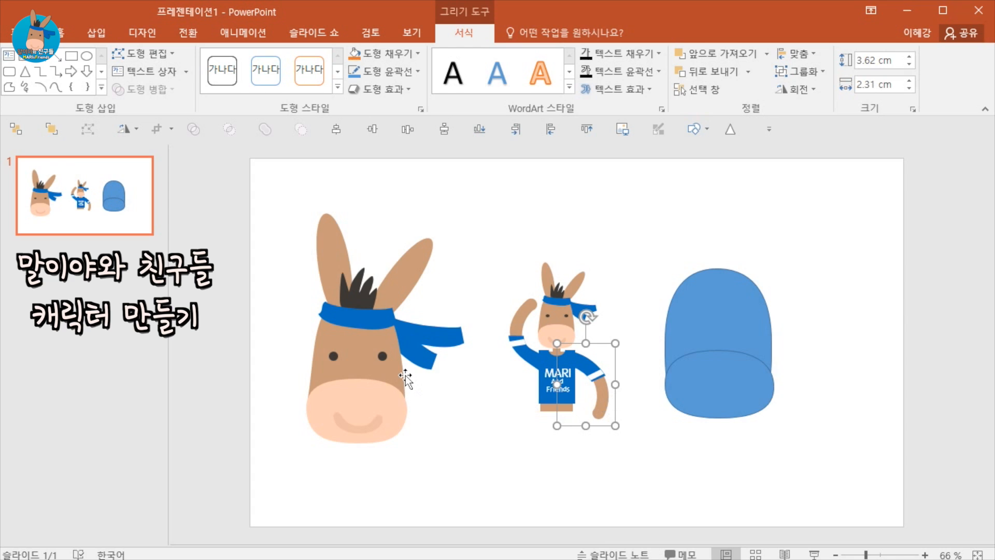
click(715, 289)
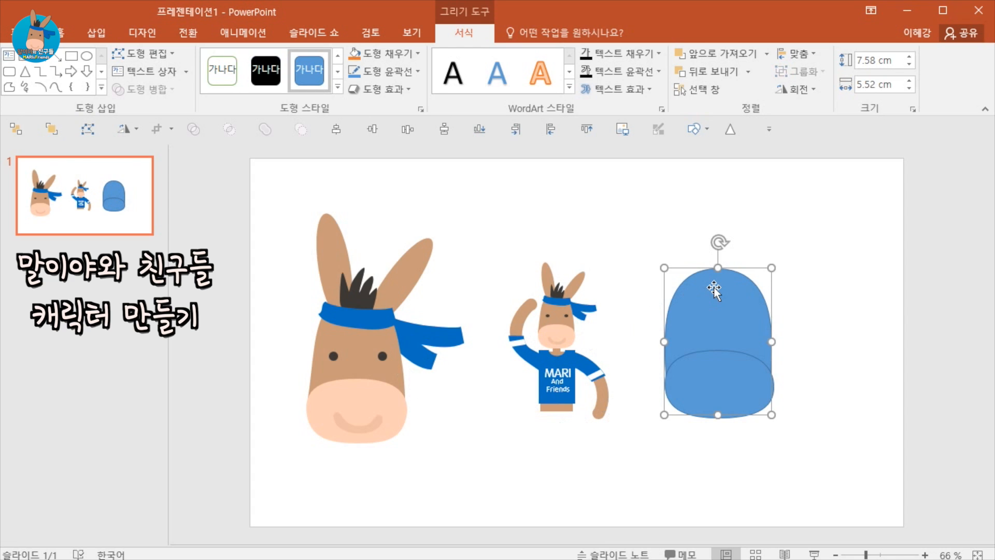
click(418, 53)
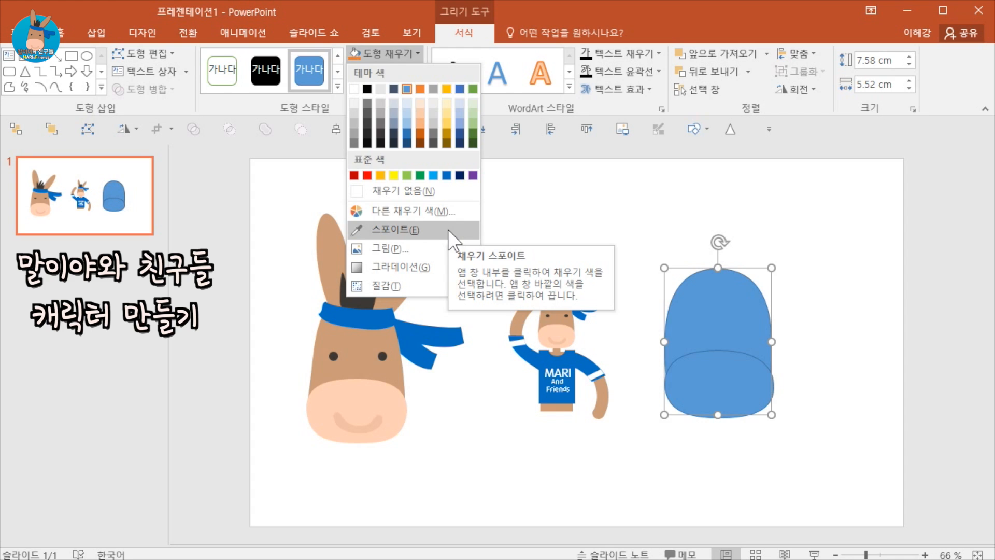
click(447, 229)
click(424, 248)
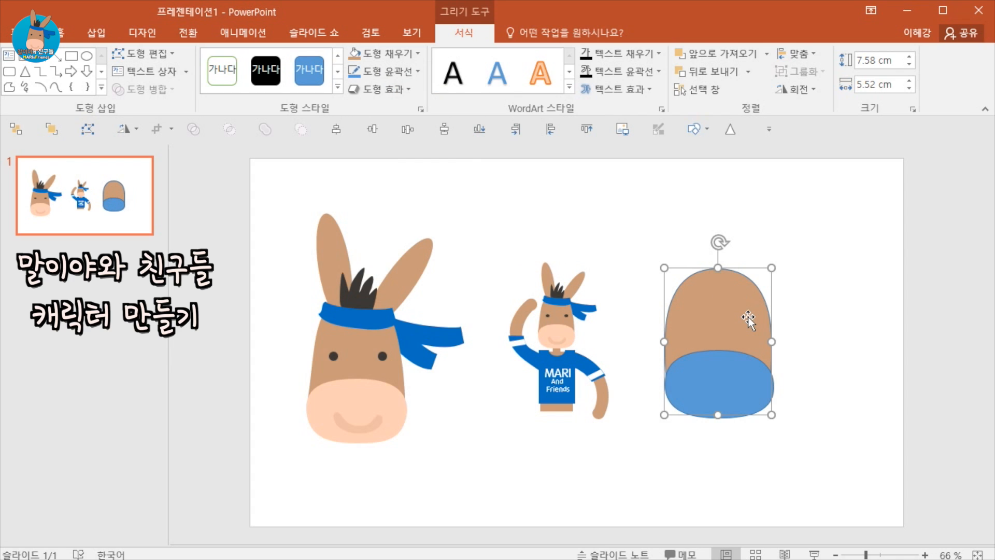
Remove the outline from the brown head shape.
click(417, 72)
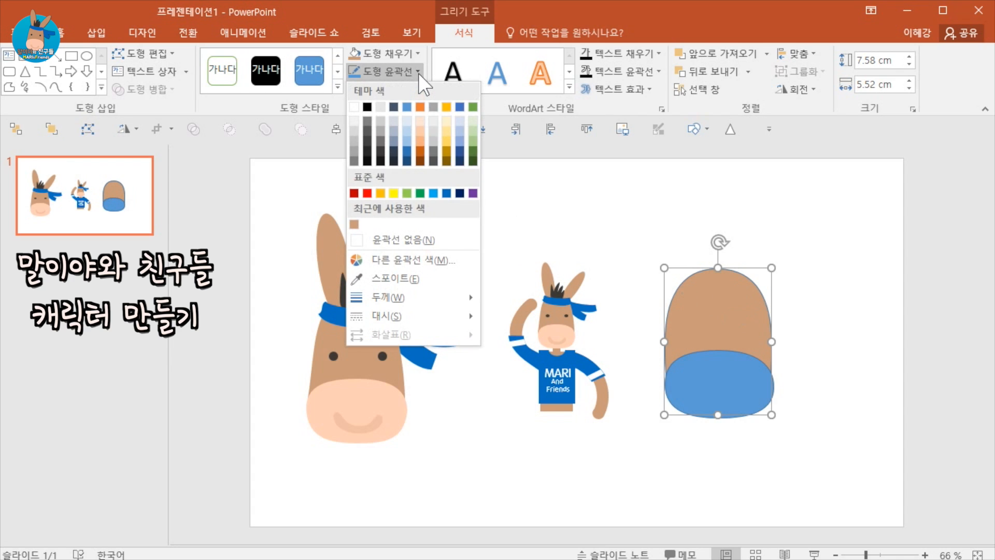
click(426, 239)
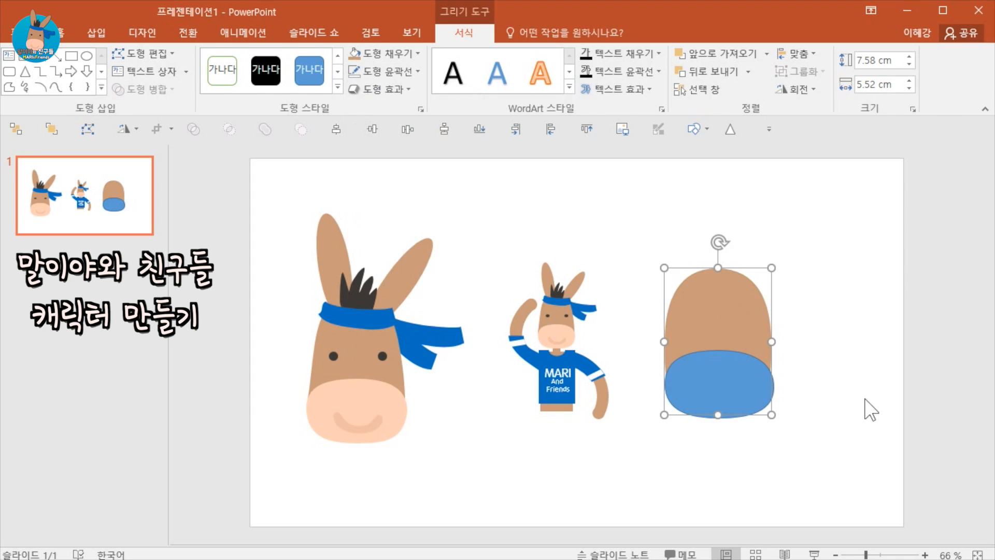
click(857, 412)
click(723, 386)
drag(723, 386, 723, 387)
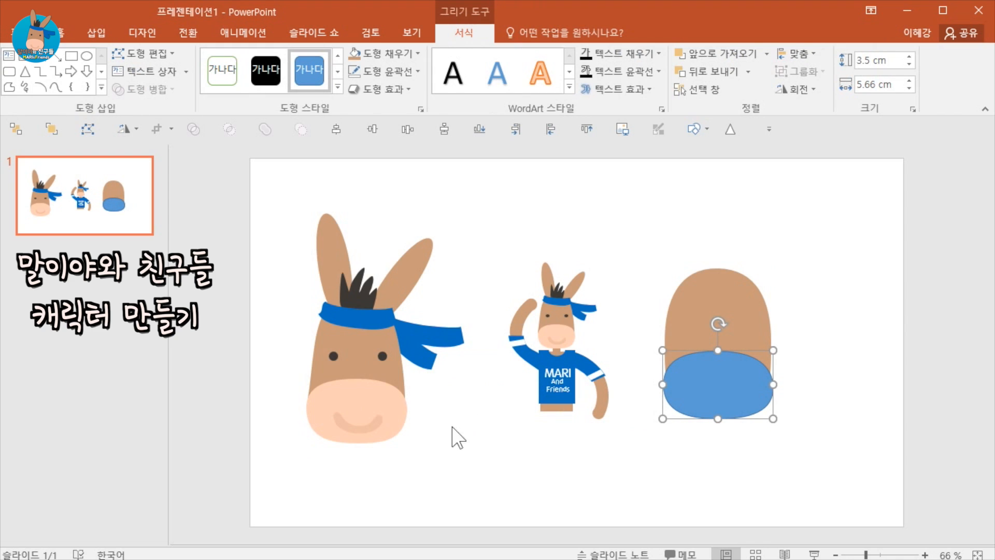
click(695, 296)
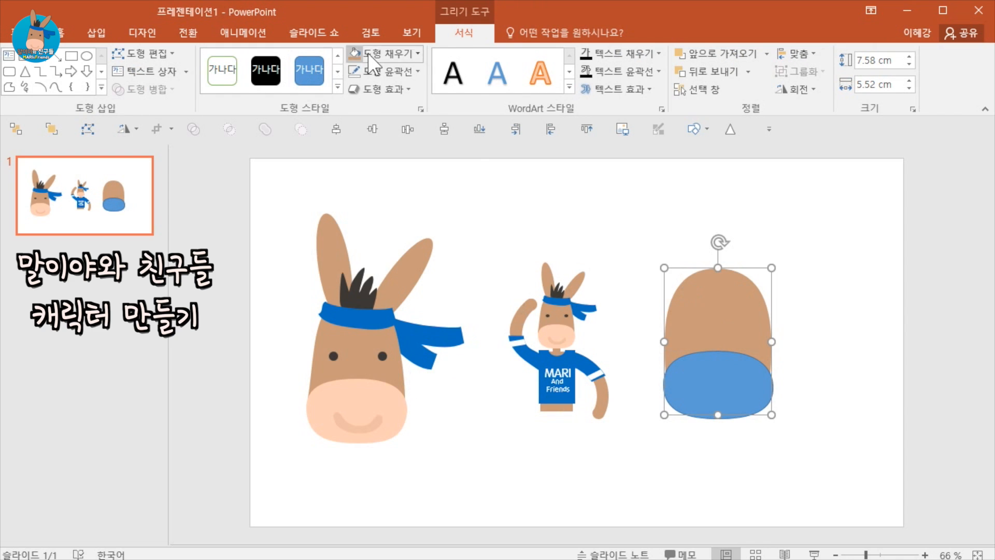
click(394, 54)
click(721, 476)
Insert a text box reading Ctrl+shift+C above the head shape.
click(97, 35)
click(599, 73)
click(635, 208)
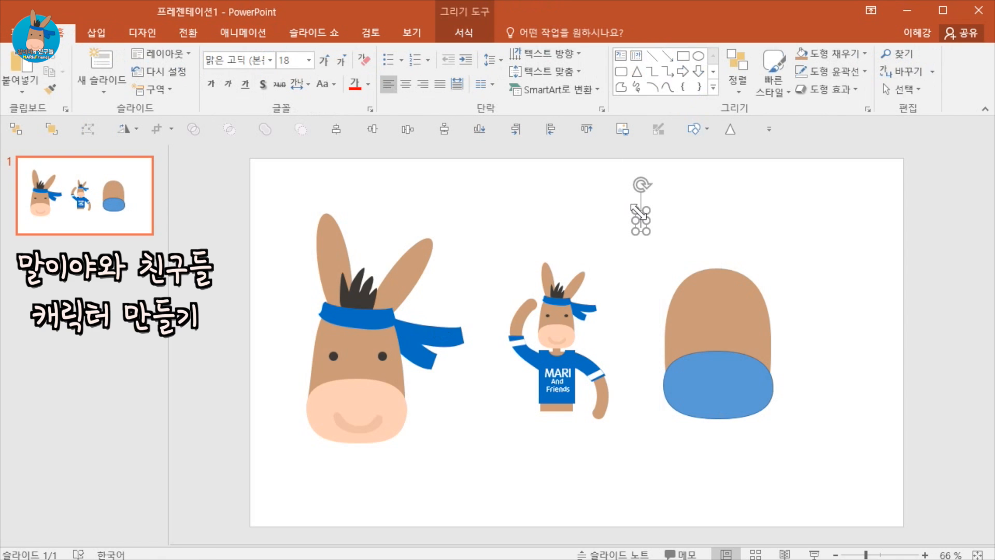
text(Ct)
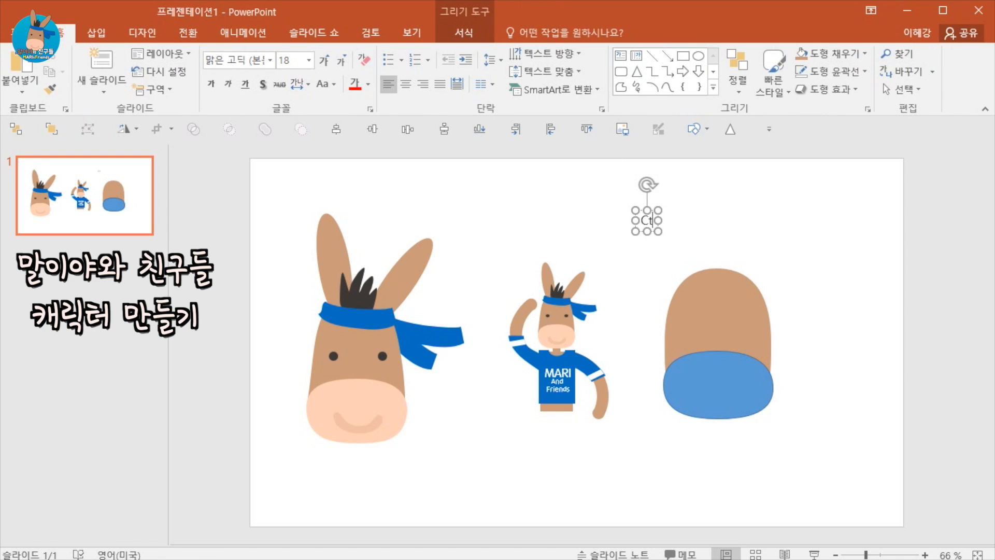
text(rl+shift+C)
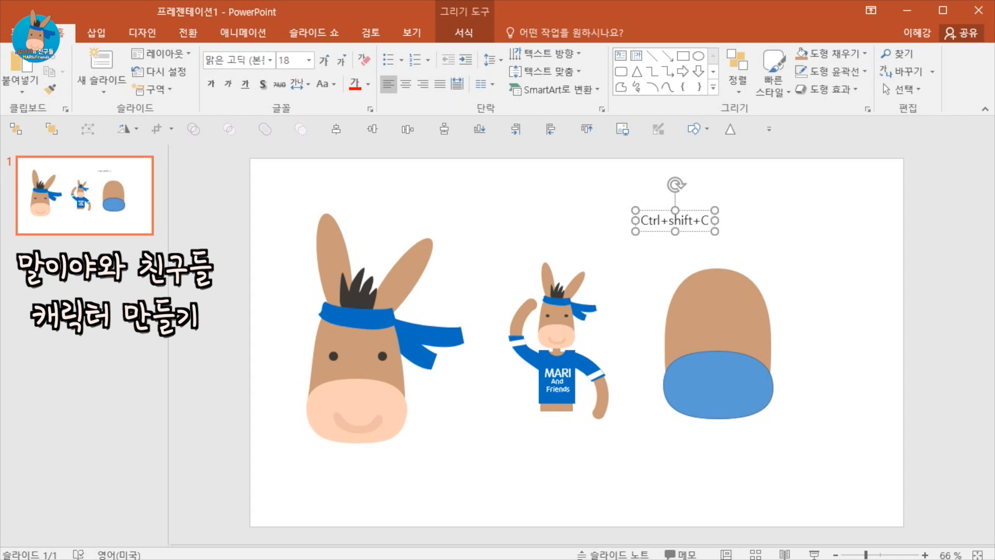
drag(668, 231, 633, 239)
Duplicate the text box below it and change its text to Ctrl+shift+V.
key(ctrl+d)
drag(633, 238, 627, 237)
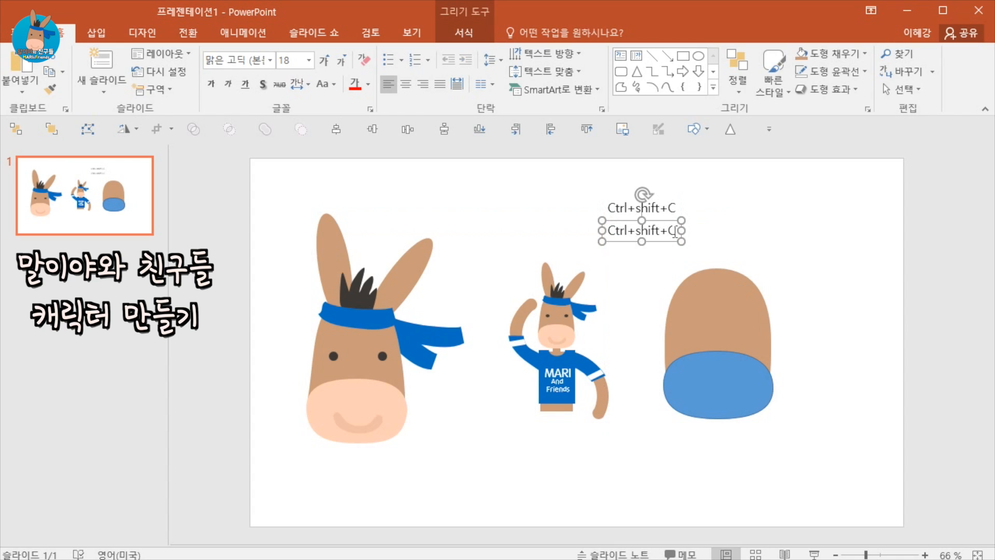
double_click(673, 230)
text(V)
click(734, 257)
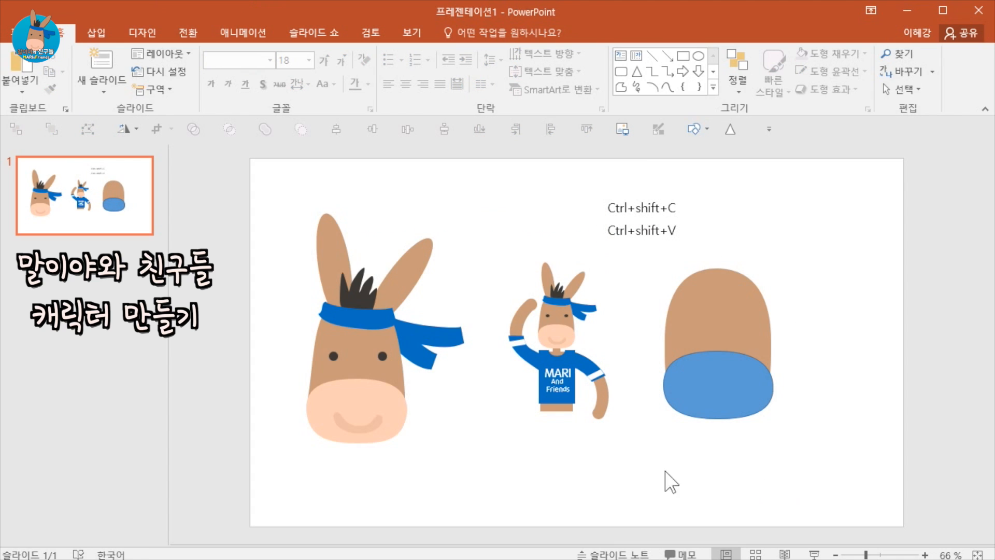
Copy the large donkey's muzzle formatting and paste it onto the lower shape of the new head.
click(385, 394)
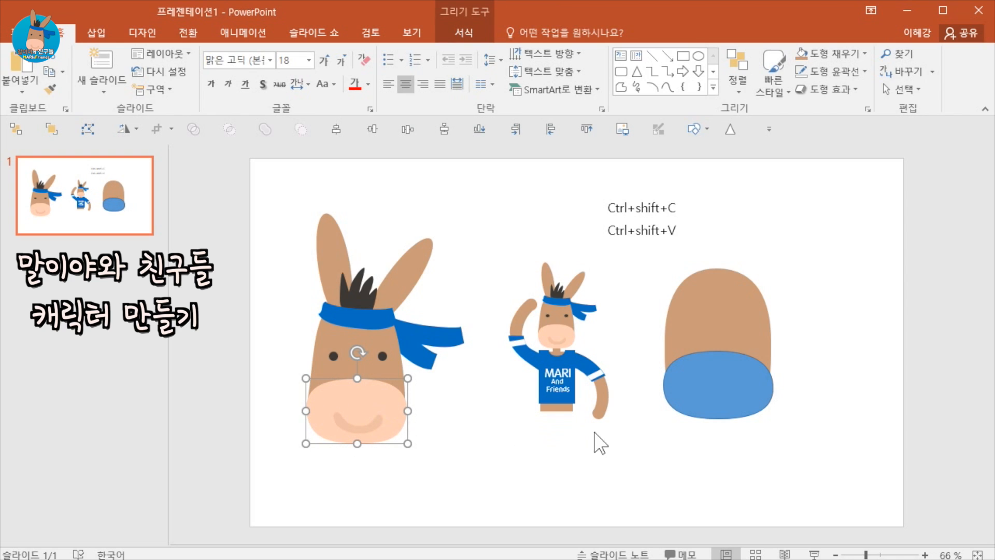
click(722, 412)
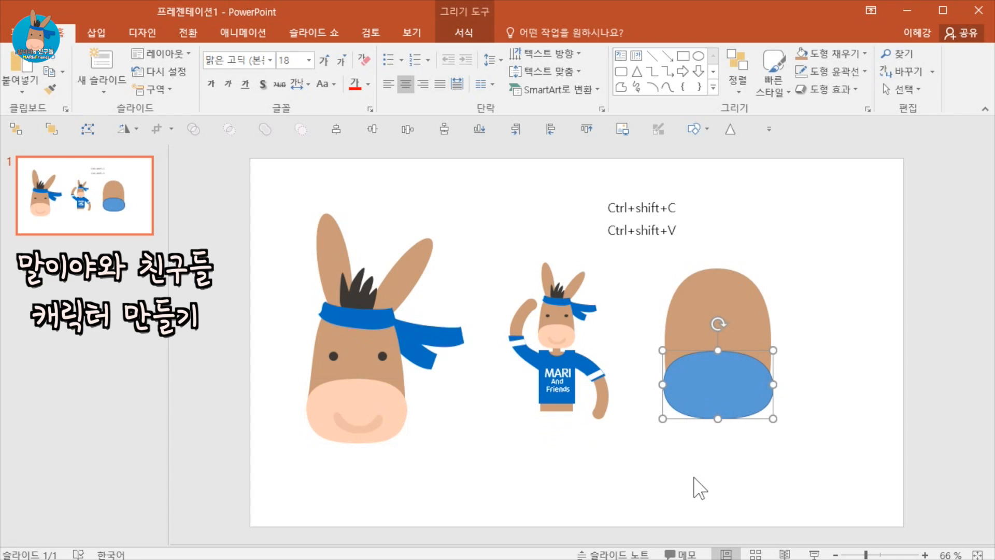
key(ctrl+shift+v)
click(793, 473)
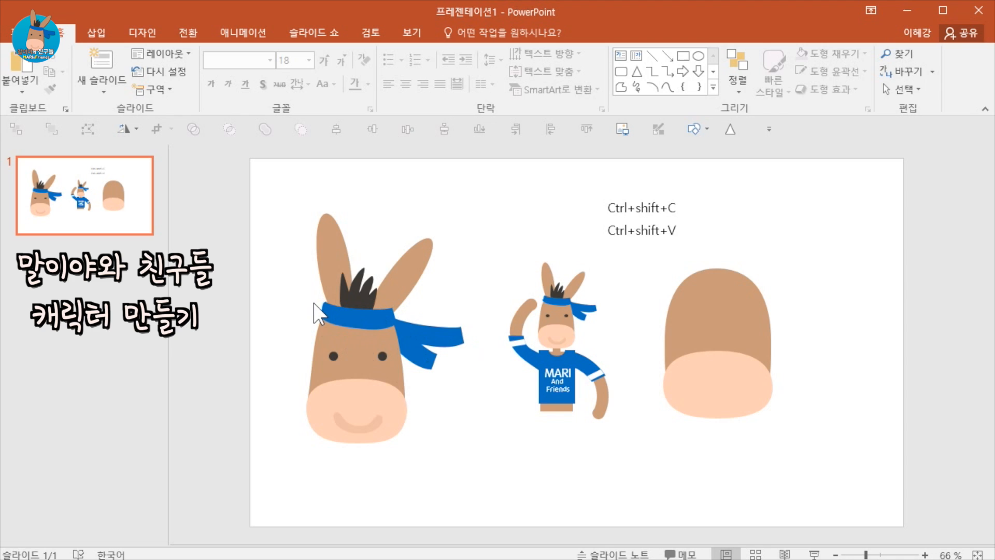
Draw a freeform band shape across the upper part of the new head.
click(97, 34)
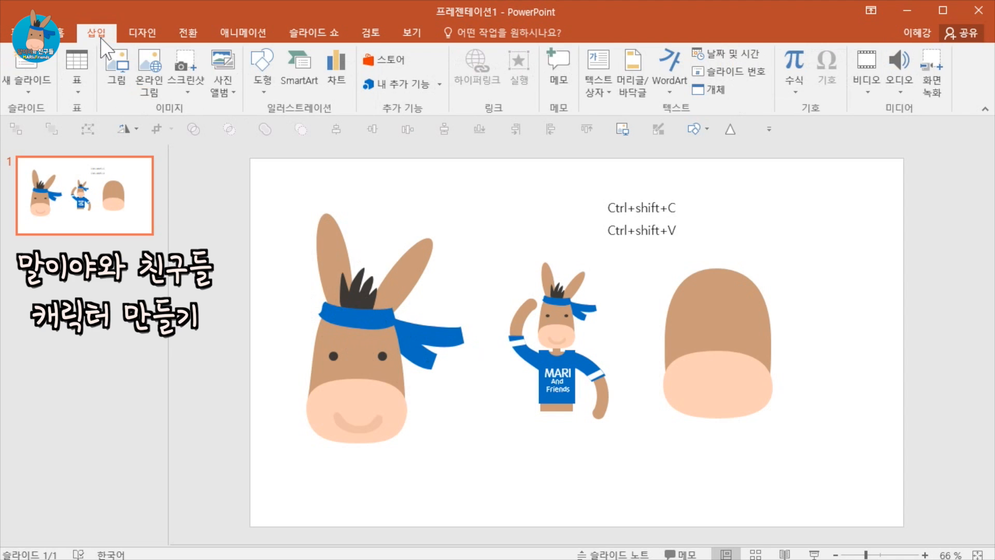
click(257, 69)
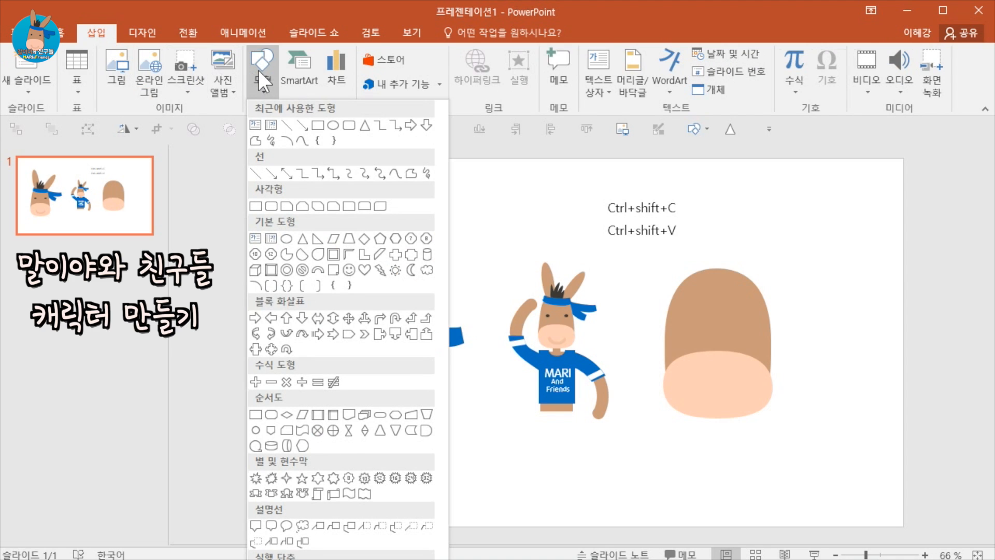
click(410, 175)
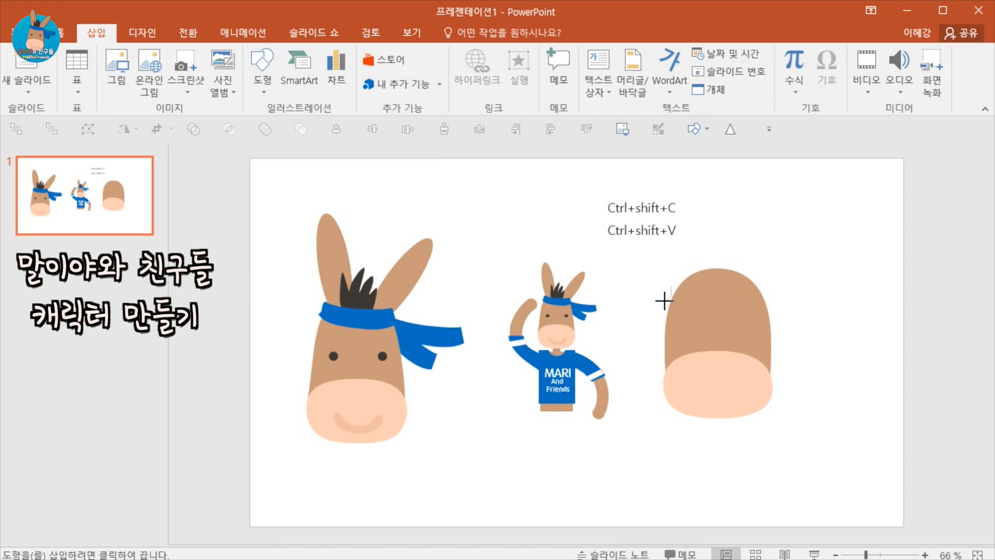
mouse_move(664, 300)
mouse_down()
mouse_move(725, 314)
mouse_move(778, 309)
mouse_move(764, 287)
mouse_move(672, 287)
mouse_up()
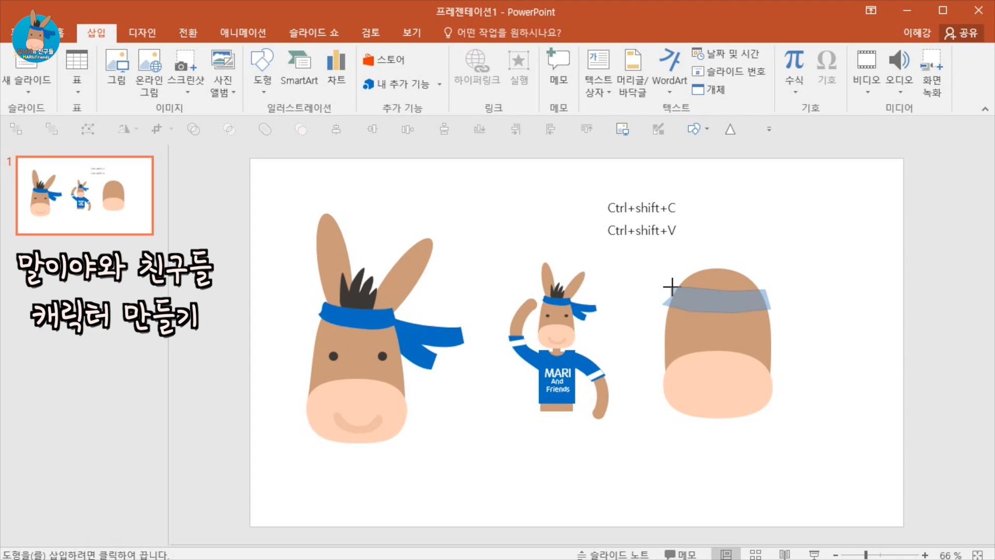
click(847, 421)
click(716, 304)
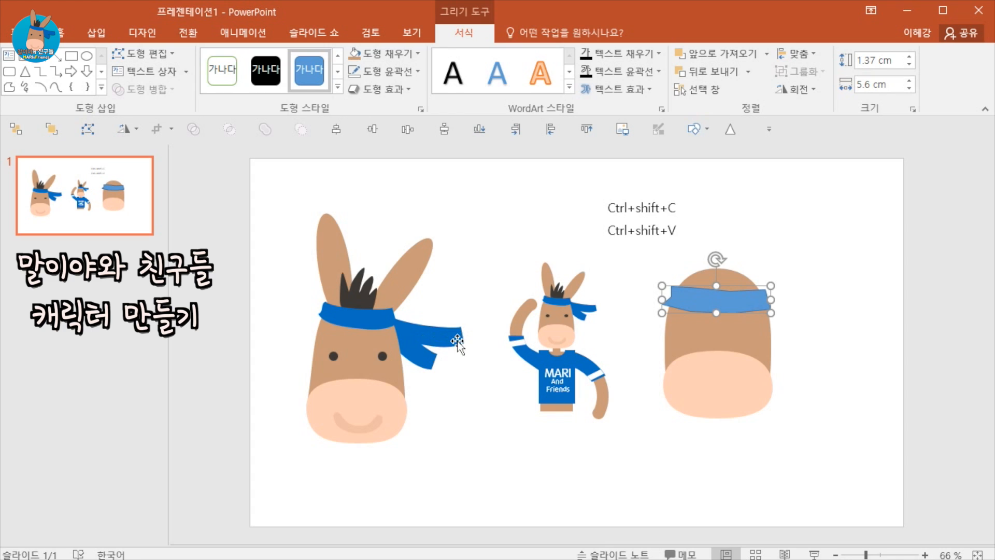
Copy the large donkey's headband formatting onto the new band and nudge the band into place.
click(385, 318)
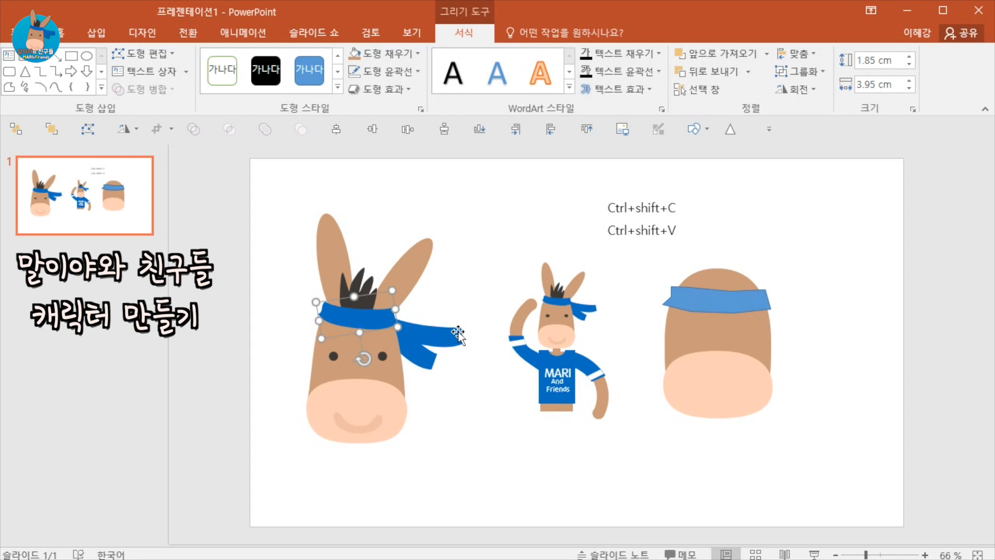
click(736, 297)
key(ctrl+shift+v)
click(811, 332)
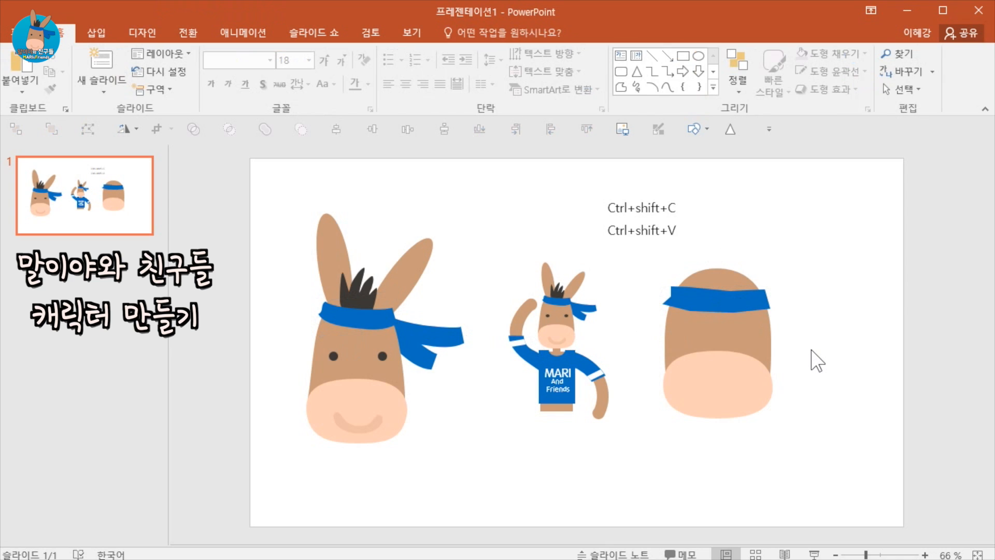
click(724, 292)
mouse_move(724, 291)
mouse_down()
mouse_move(724, 281)
mouse_move(719, 298)
mouse_up()
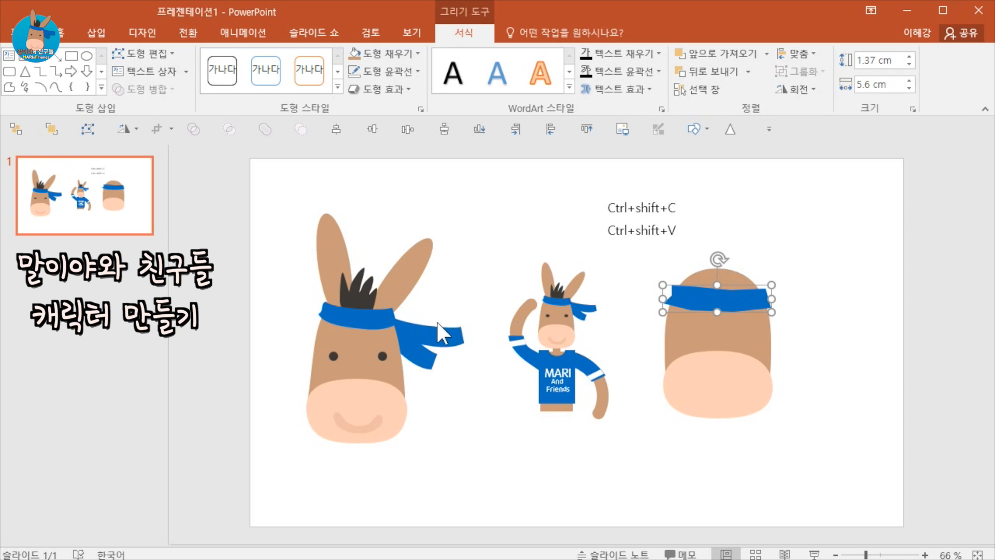
click(411, 279)
click(466, 290)
Draw a tall narrow ellipse above the head, about 4.1 cm high and 1.2 cm wide.
click(98, 40)
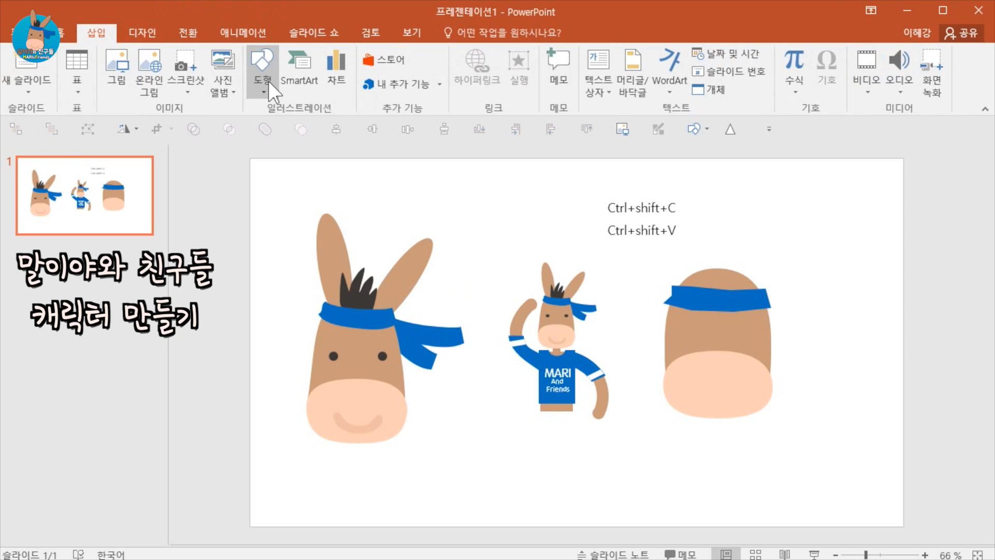
click(265, 78)
click(334, 127)
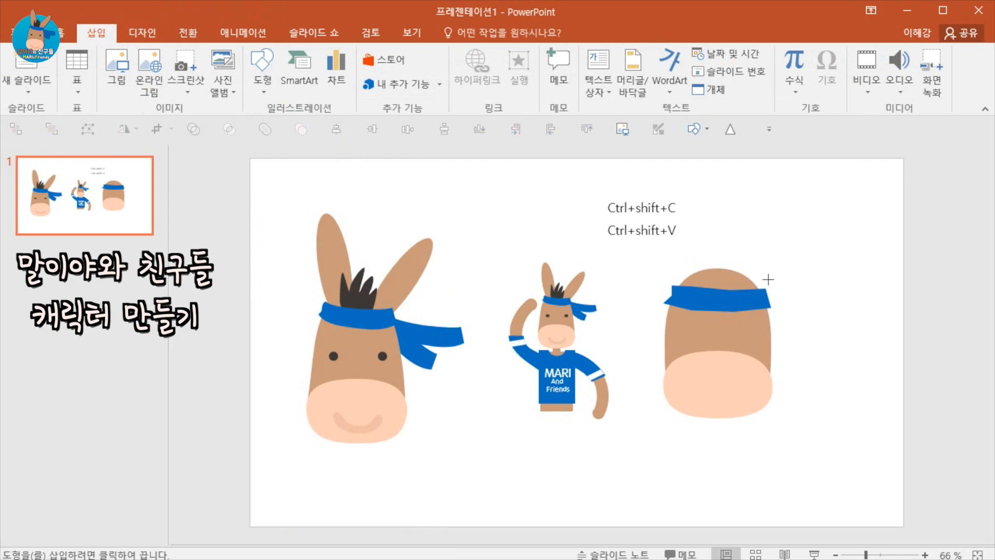
mouse_move(734, 184)
mouse_down()
mouse_move(728, 228)
mouse_move(758, 303)
mouse_move(758, 287)
mouse_up()
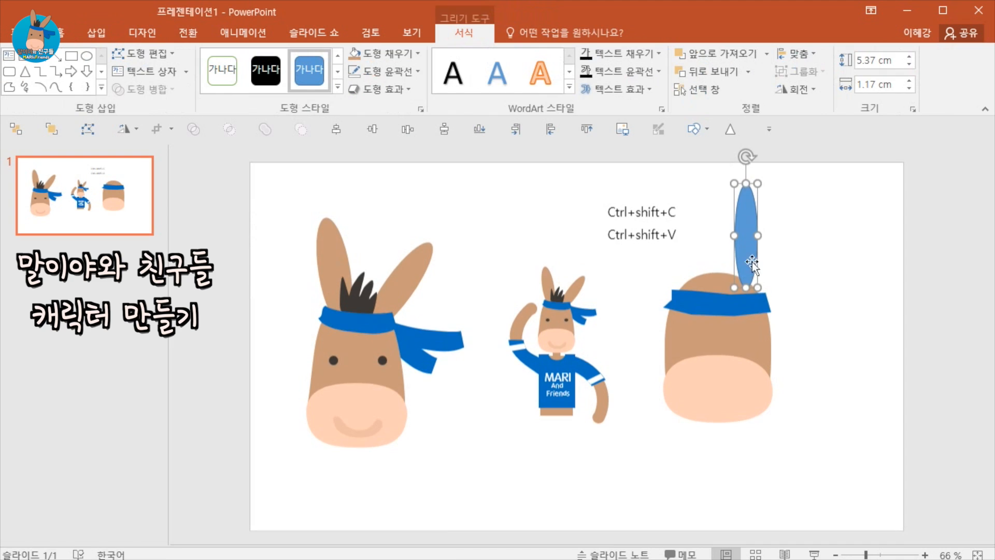
drag(758, 183, 760, 204)
Apply the head's brown formatting to the ellipse and rotate it to lean right as an ear.
click(717, 333)
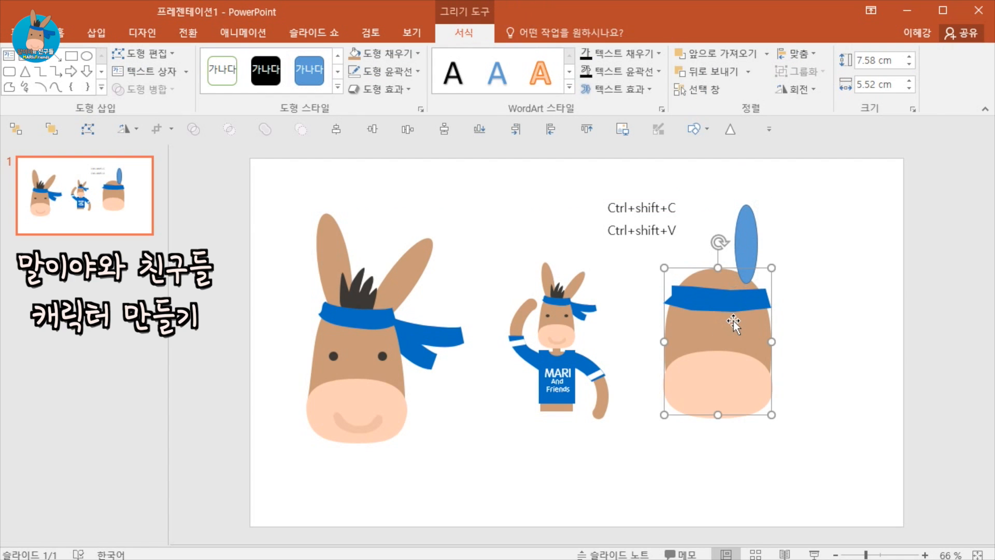
click(750, 252)
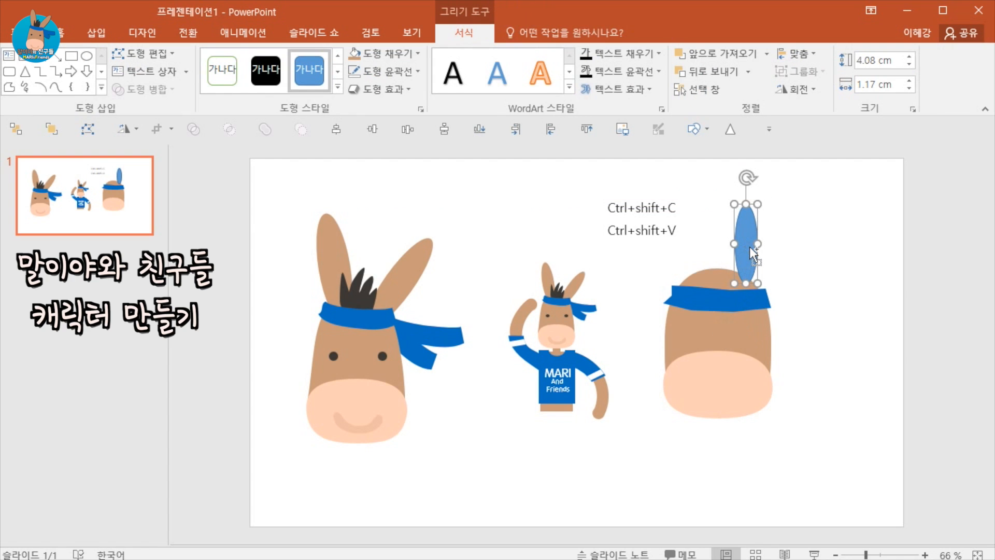
key(ctrl+shift+v)
drag(746, 178, 795, 223)
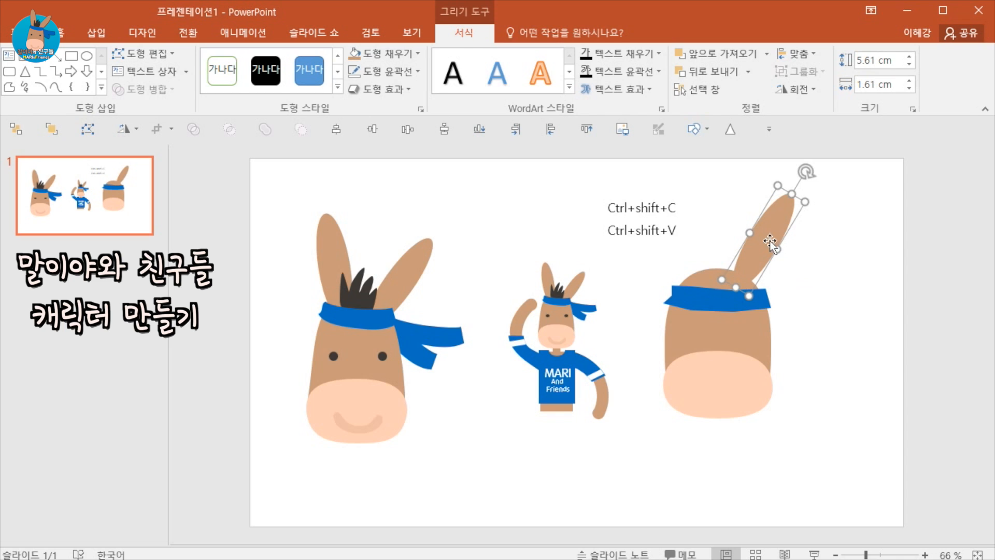
Move both shortcut labels leftward and shorten their texts to Ctrl+C and Ctrl+V.
click(661, 227)
shift+click(661, 203)
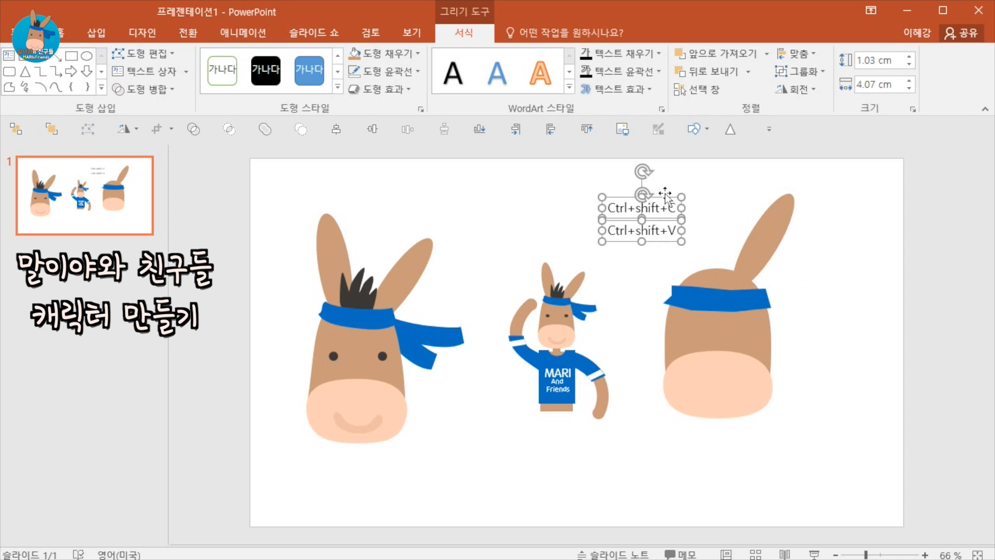
drag(658, 196, 566, 201)
click(615, 215)
key(BackSpace)
click(599, 211)
key(BackSpace)
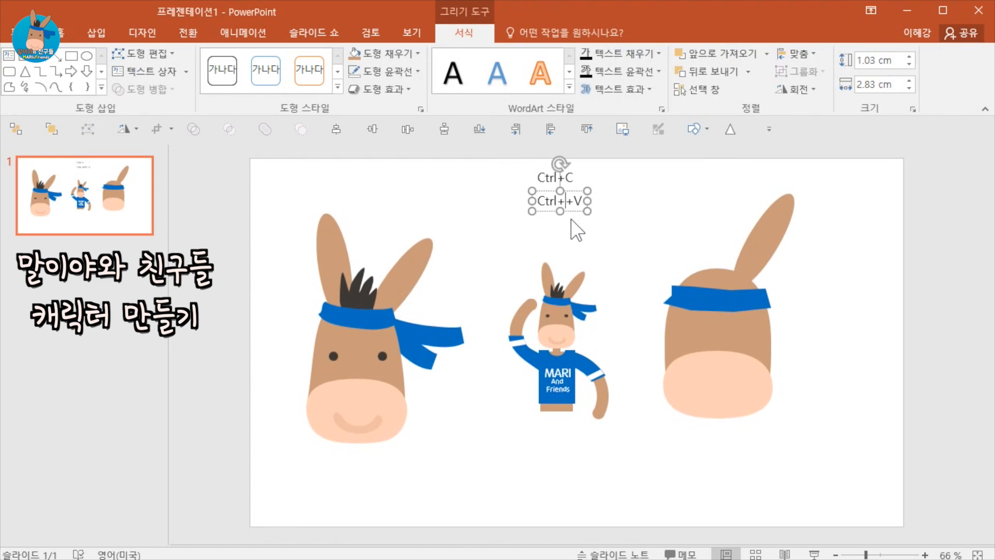
click(572, 217)
click(565, 201)
key(BackSpace)
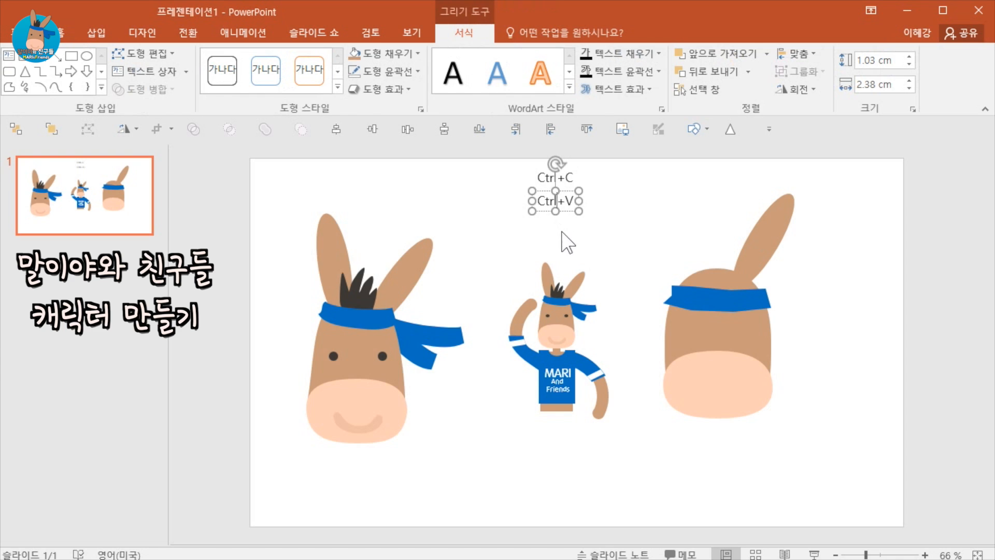
Duplicate the Ctrl+V label below itself and change the copy's text to Ctrl+D.
click(561, 232)
click(571, 212)
key(ctrl+d)
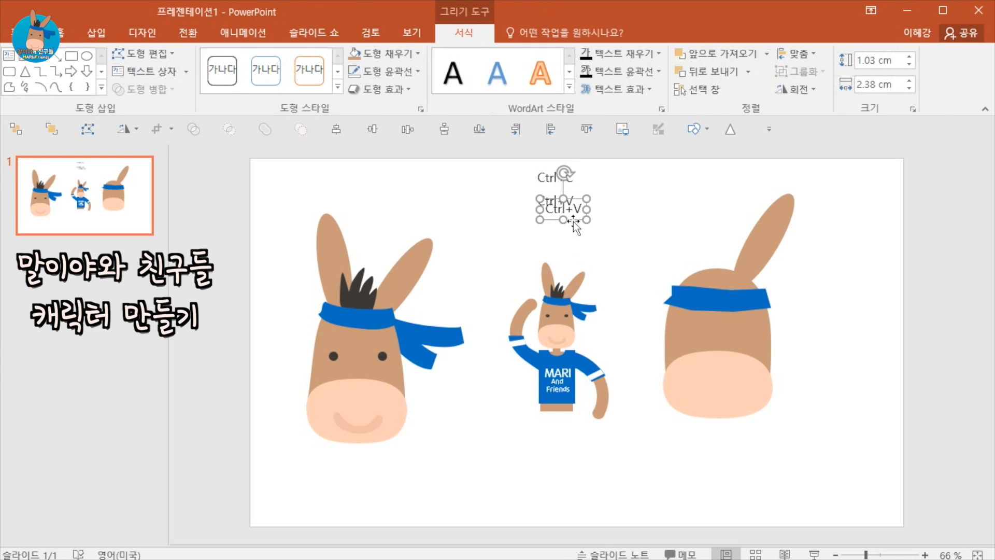
drag(573, 222, 563, 238)
double_click(568, 229)
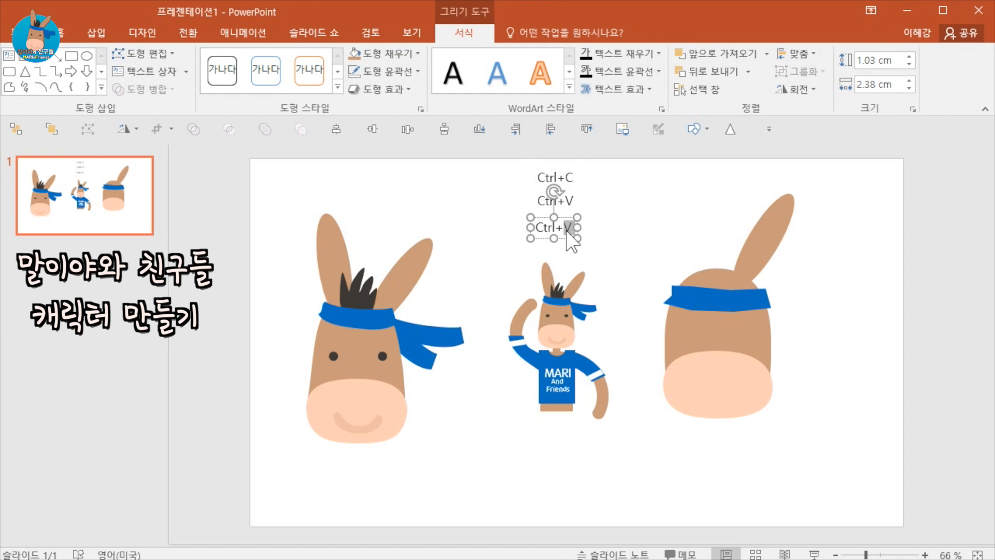
text(D)
click(610, 255)
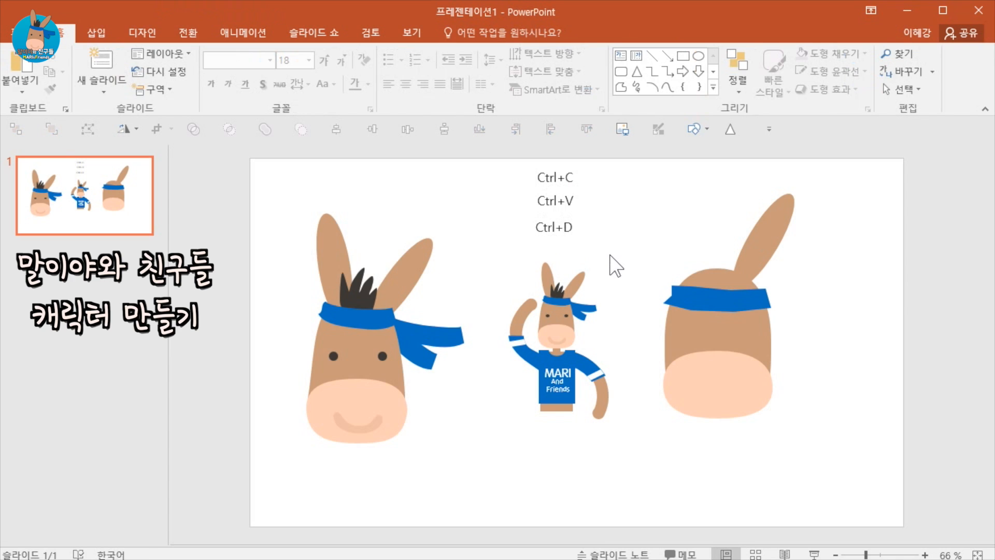
Duplicate the ear, move the copy to the head's left side and rotate it to lean left.
click(754, 236)
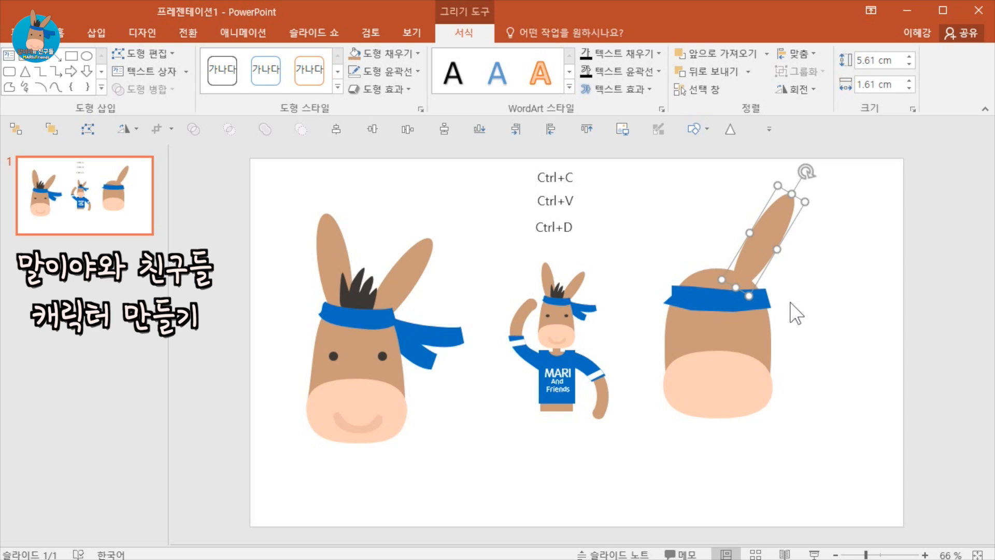
key(ctrl+d)
drag(765, 262, 695, 246)
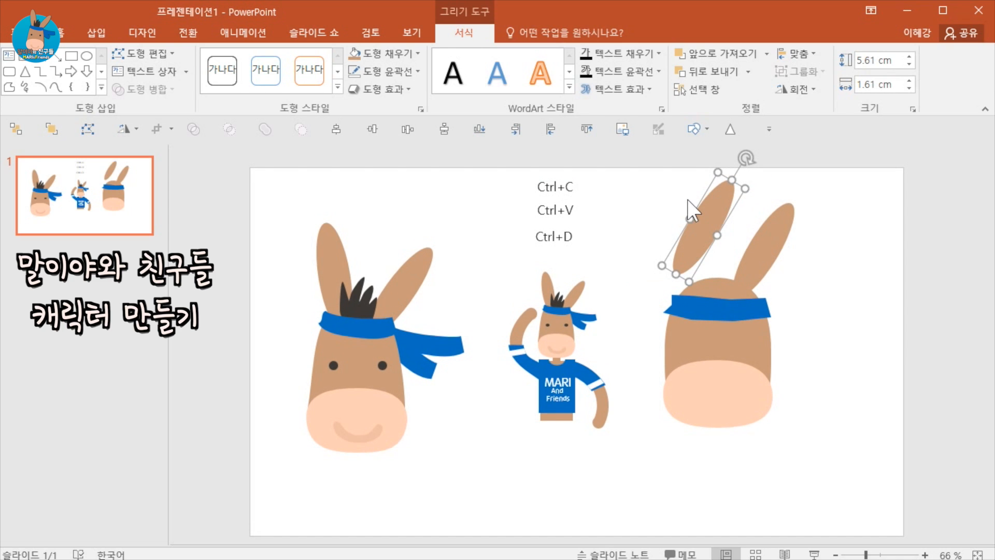
drag(746, 157, 671, 170)
drag(697, 241, 685, 239)
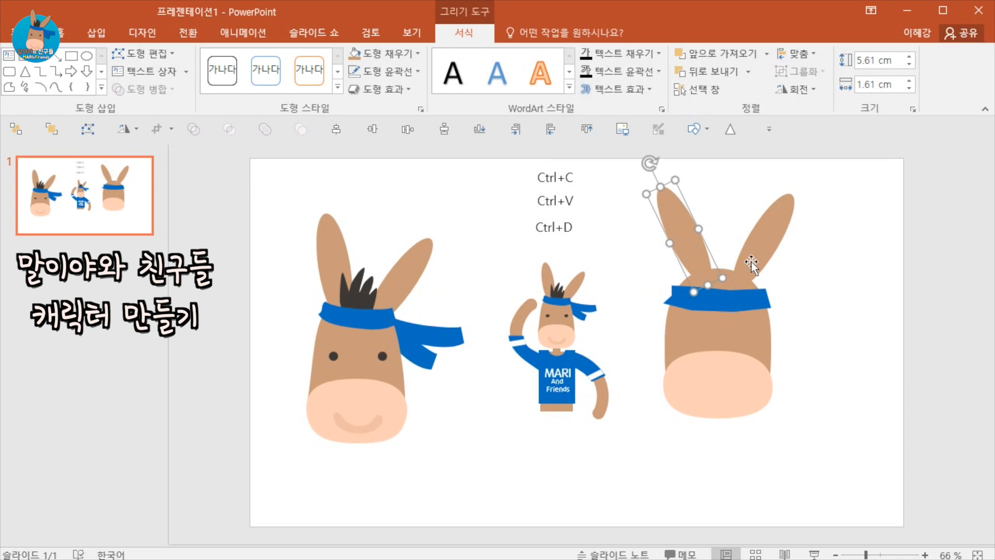
Edit the head shape's points, raising its top point slightly.
click(715, 284)
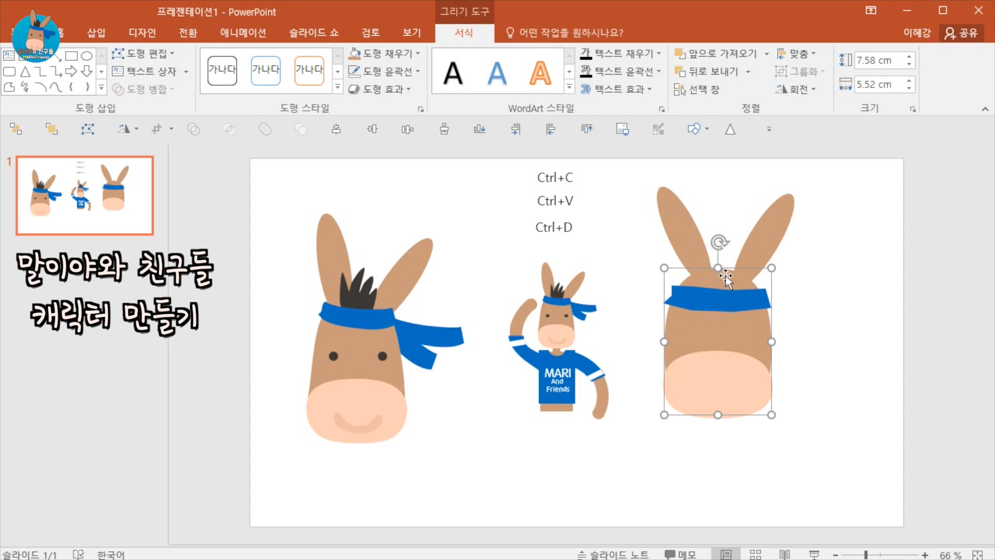
right_click(726, 276)
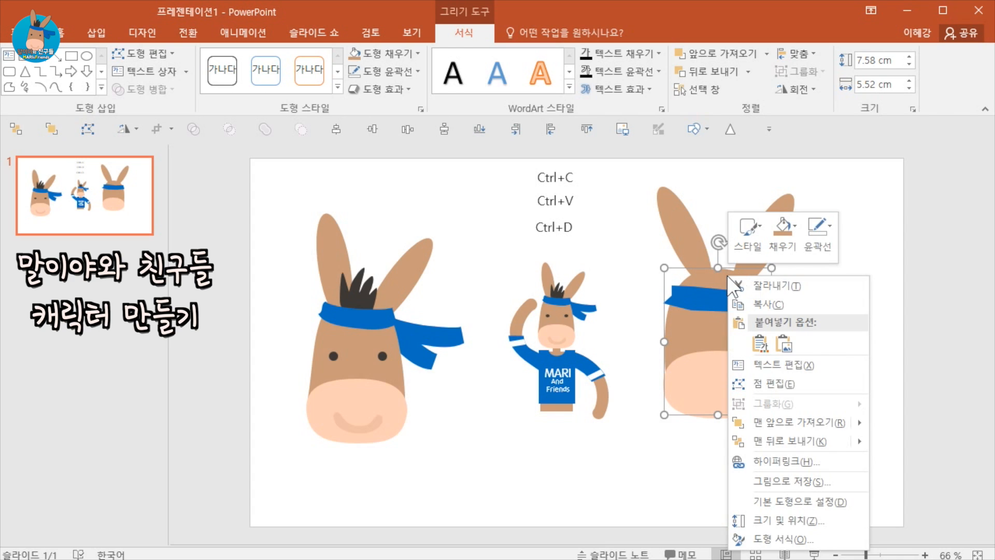
click(760, 380)
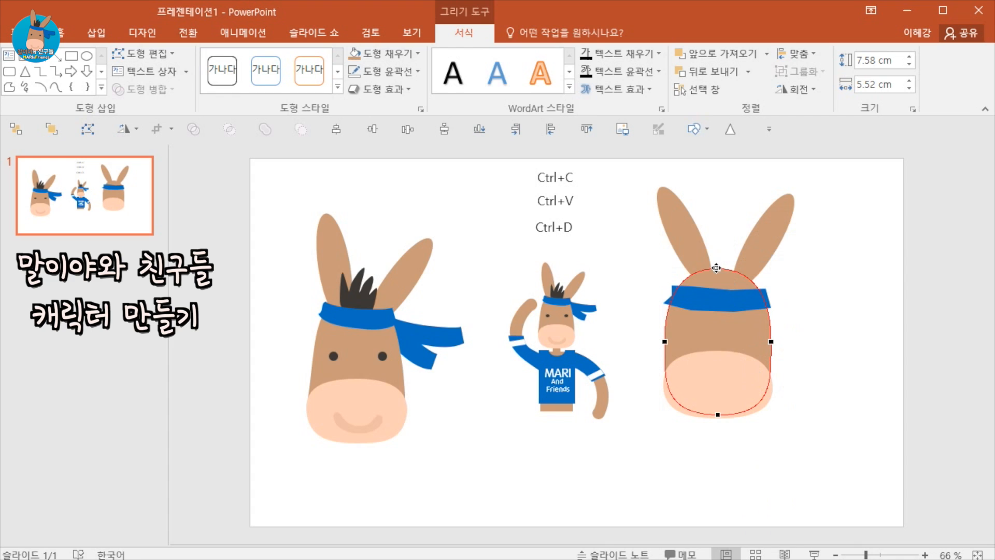
drag(716, 267, 721, 256)
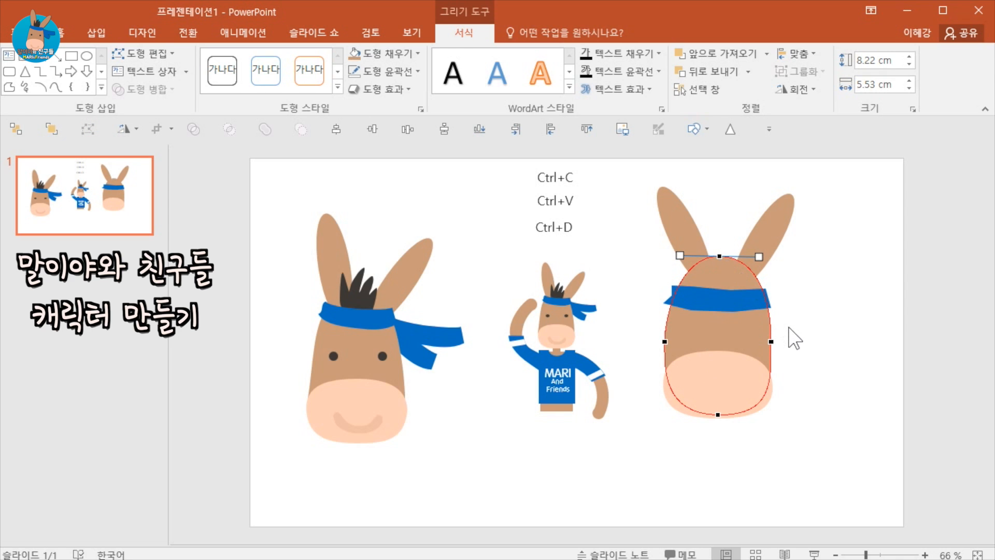
click(794, 344)
Move the band up to the base of the ears and bring it to the front.
drag(741, 301, 741, 286)
right_click(748, 286)
key(Escape)
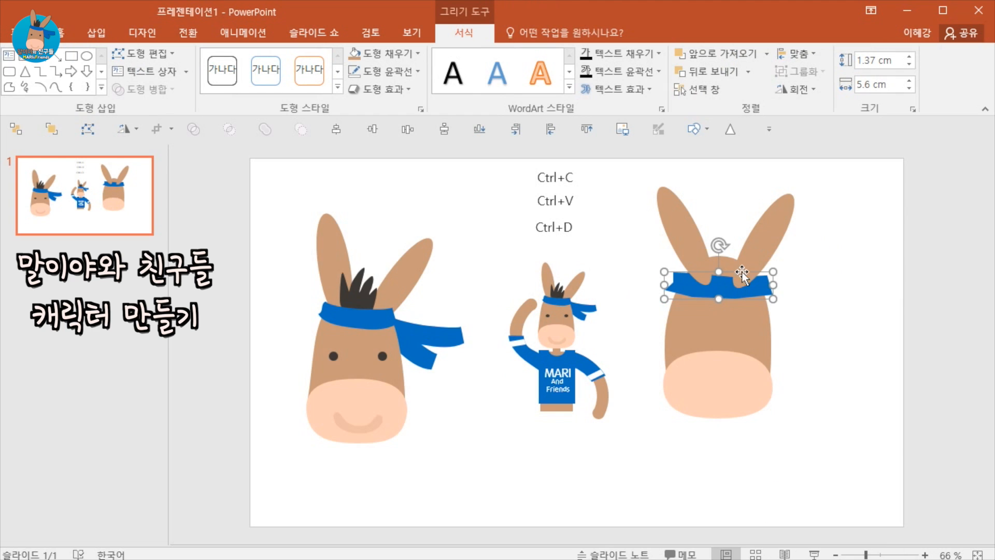
click(756, 257)
click(721, 290)
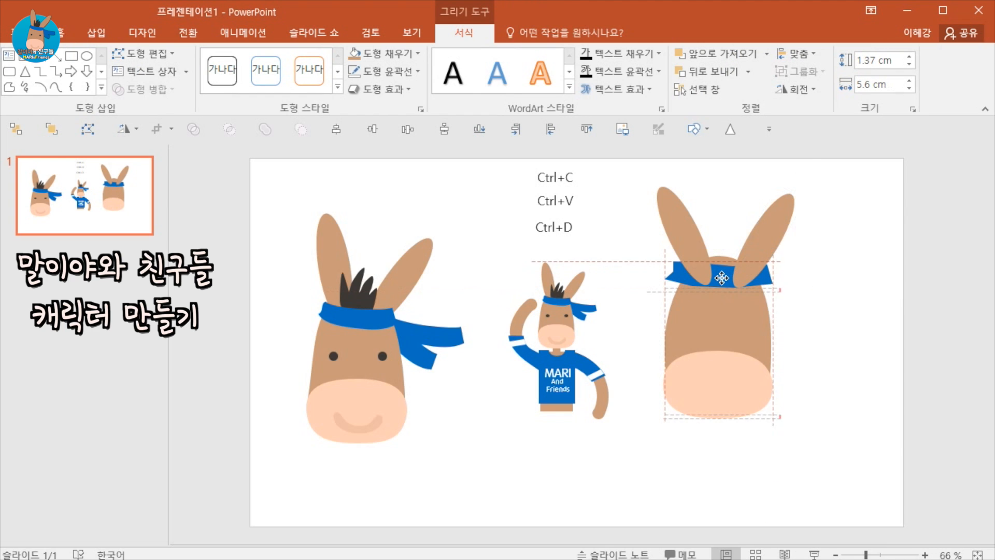
right_click(720, 289)
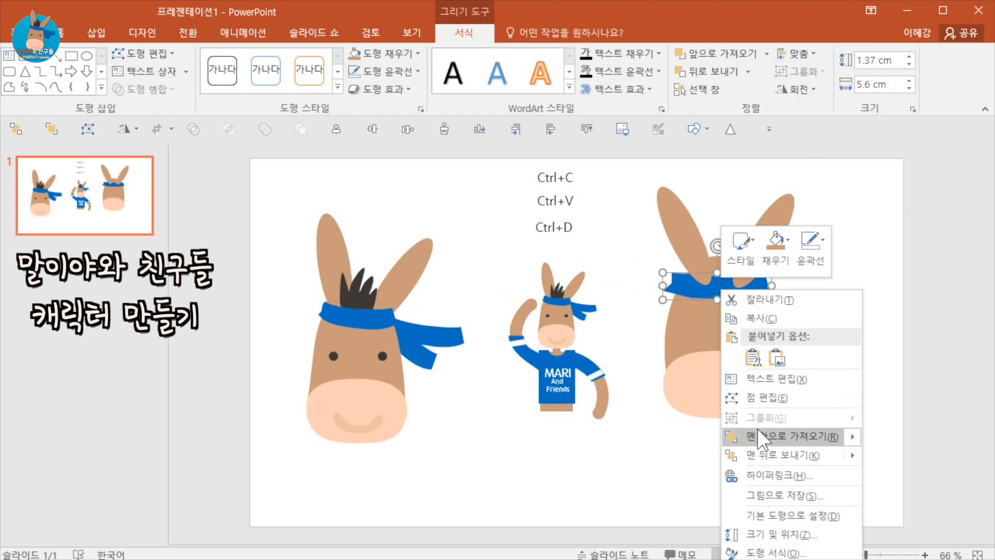
click(767, 371)
Reposition the band slightly and narrow it to 4.92 cm wide.
drag(726, 294, 728, 284)
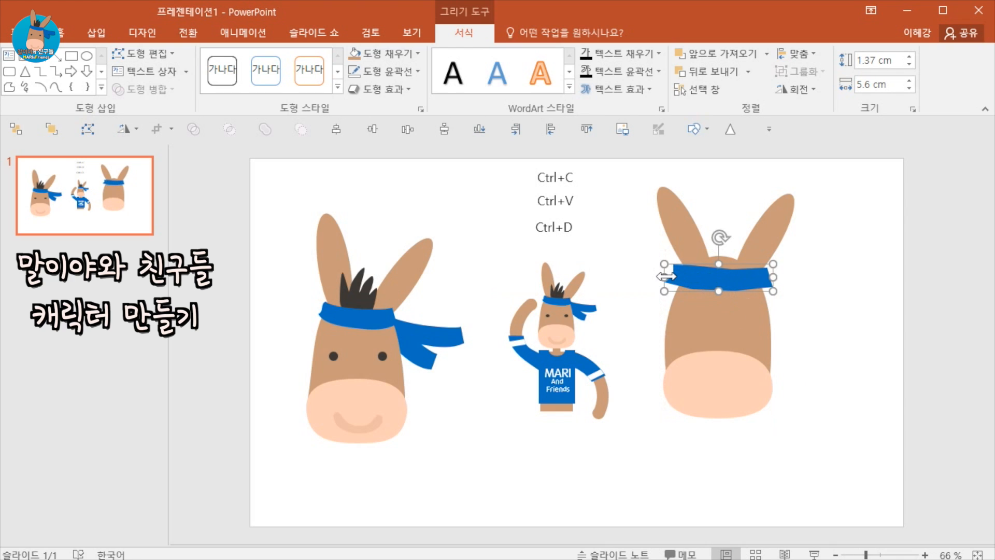
drag(664, 276, 677, 275)
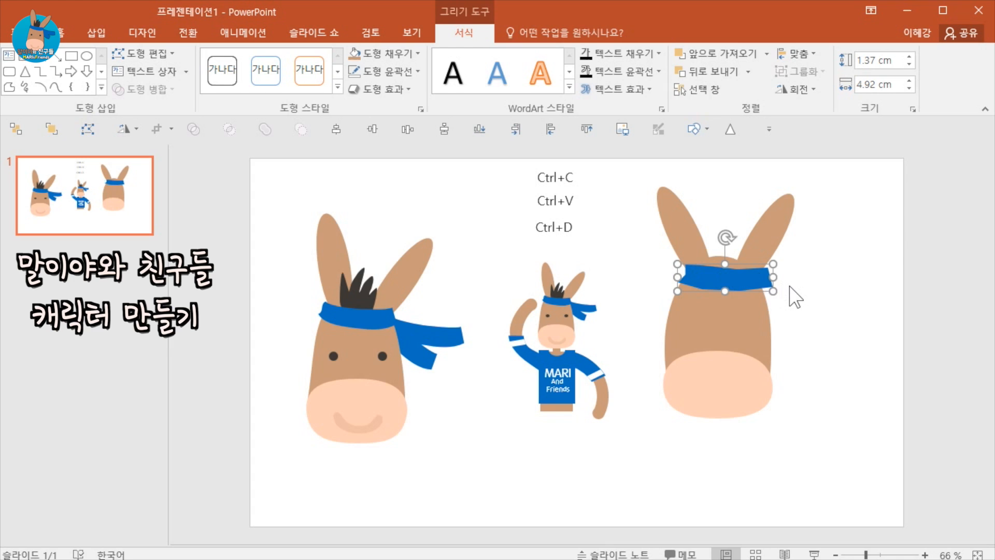
Nudge the headband slightly lower on the third donkey's head and deselect it.
drag(766, 276, 763, 280)
click(794, 296)
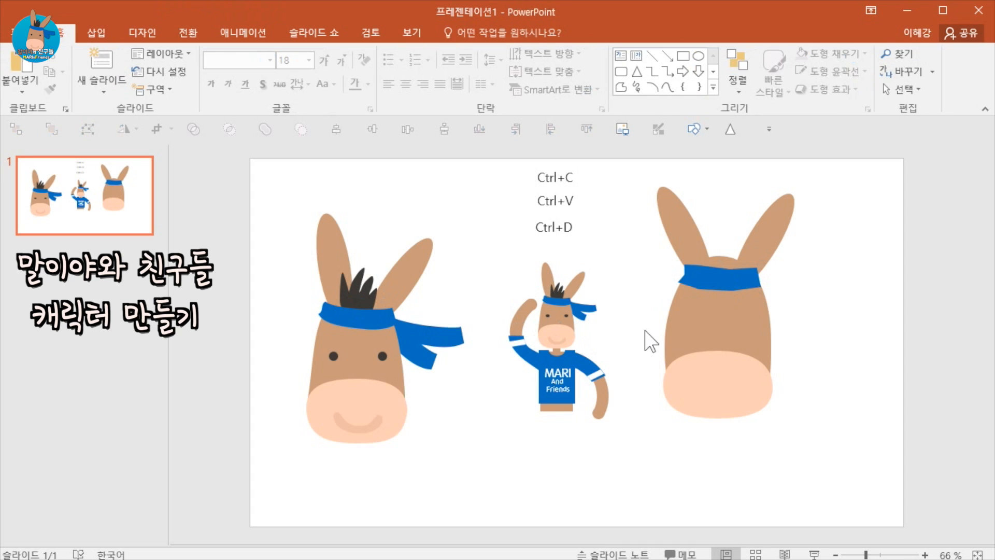
Draw a spiky hair tuft between the ears with the Curve tool, about 3.2 cm tall and 2.4 cm wide.
click(102, 41)
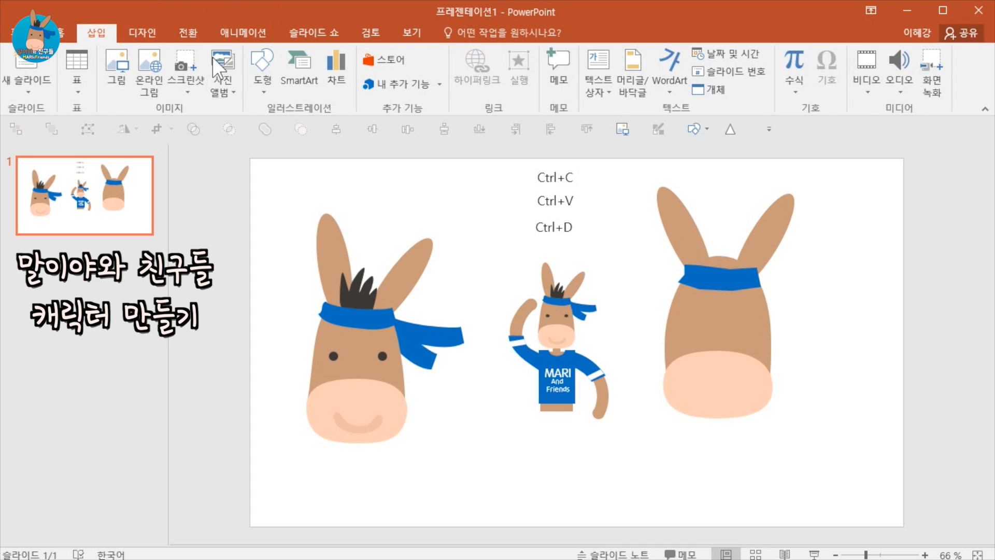
click(261, 58)
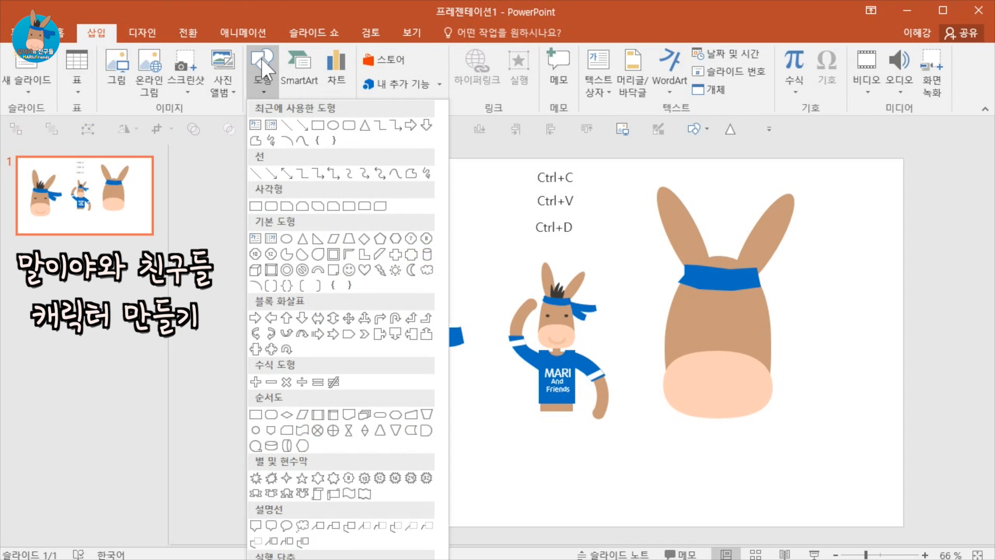
click(393, 176)
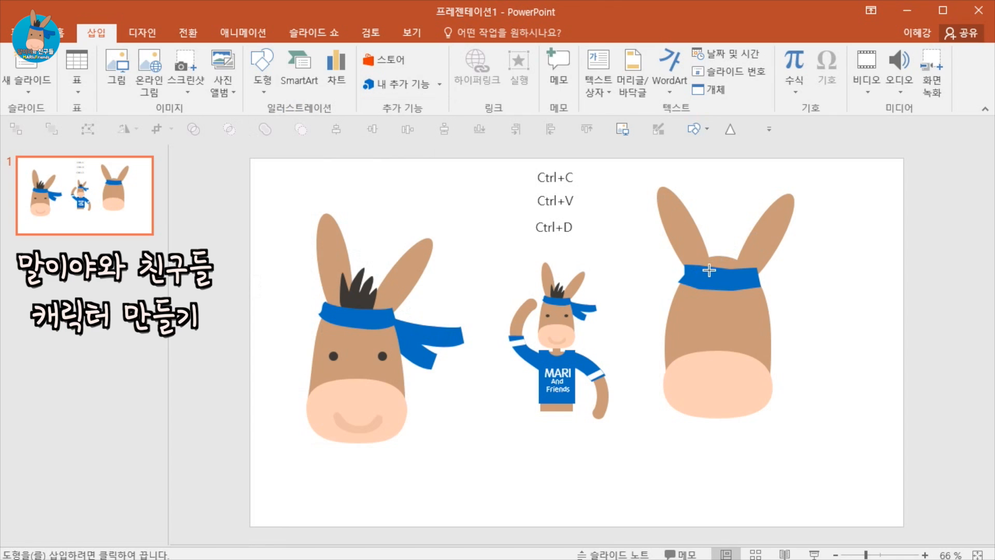
click(701, 234)
click(711, 221)
click(712, 240)
click(723, 216)
click(726, 248)
click(736, 226)
click(737, 254)
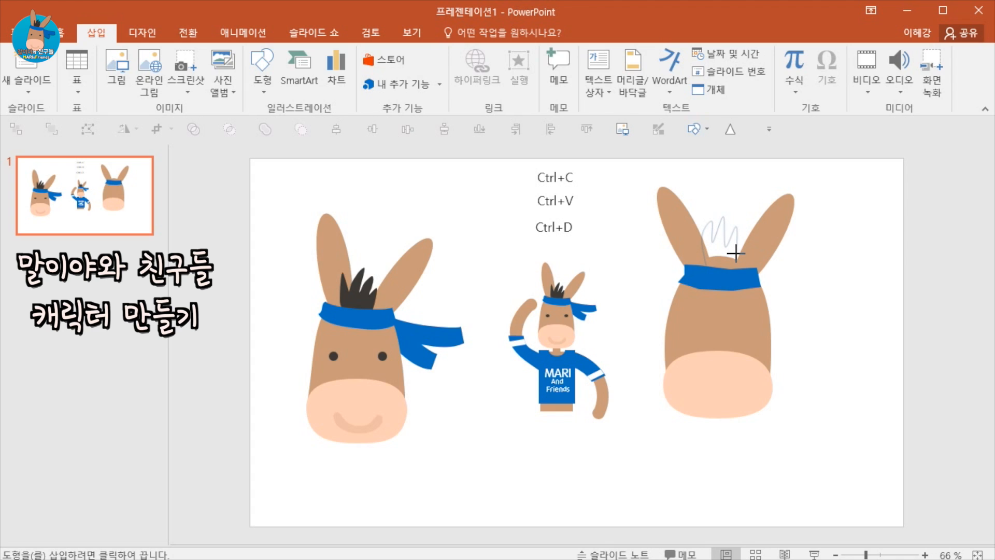
click(740, 273)
click(705, 270)
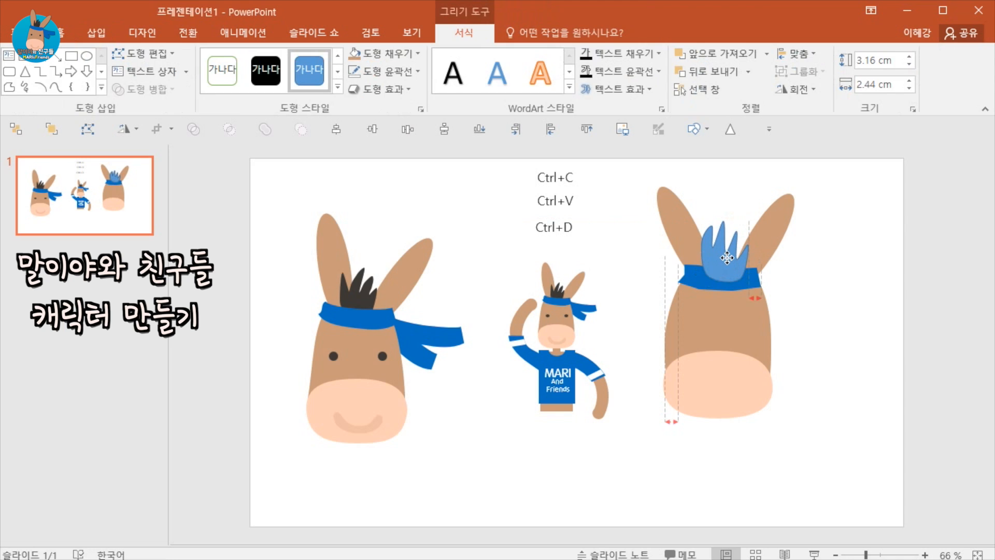
Paste the first donkey's hair formatting onto the new tuft and shrink the tuft slightly.
click(365, 288)
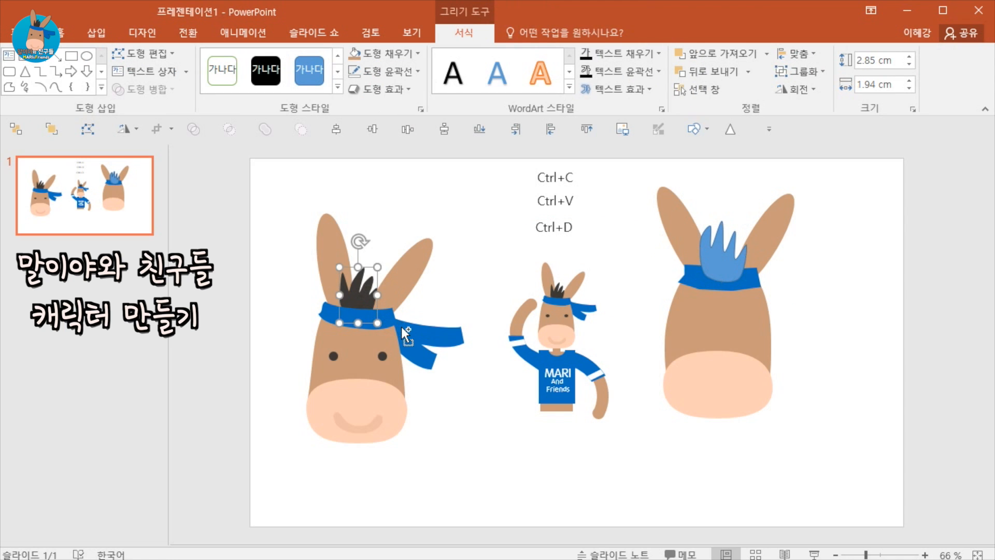
click(719, 260)
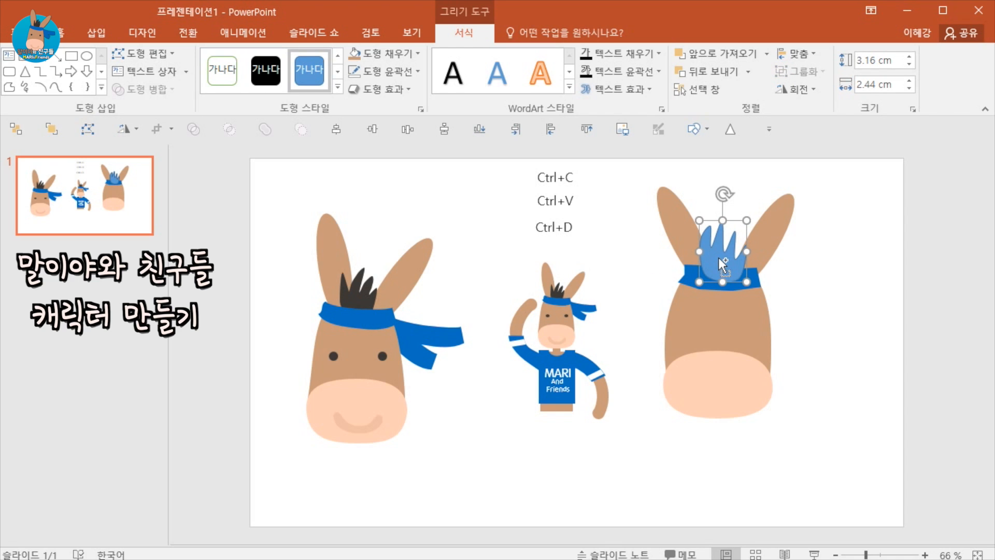
key(ctrl+shift+v)
drag(746, 221, 728, 250)
Bring the headband in front of the hair tuft.
click(751, 278)
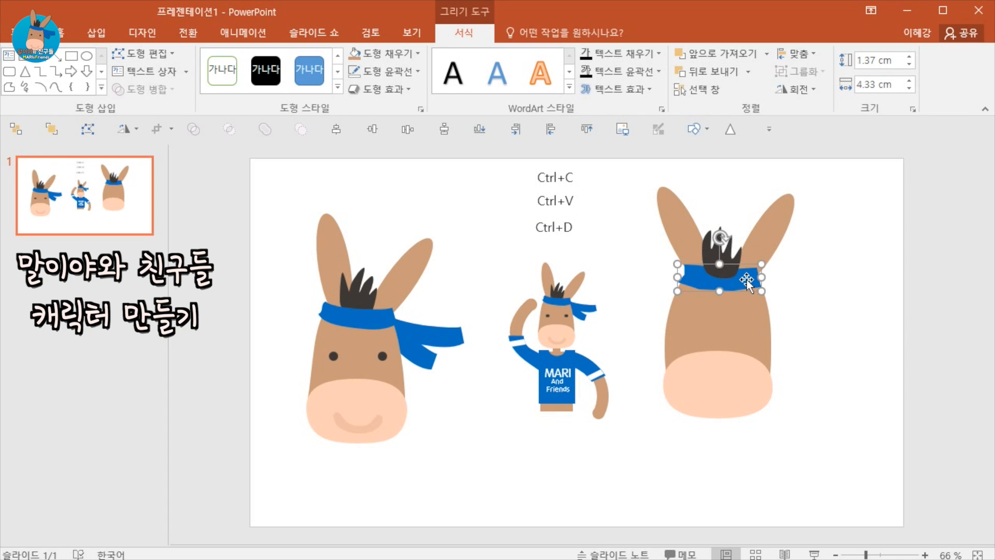
right_click(746, 279)
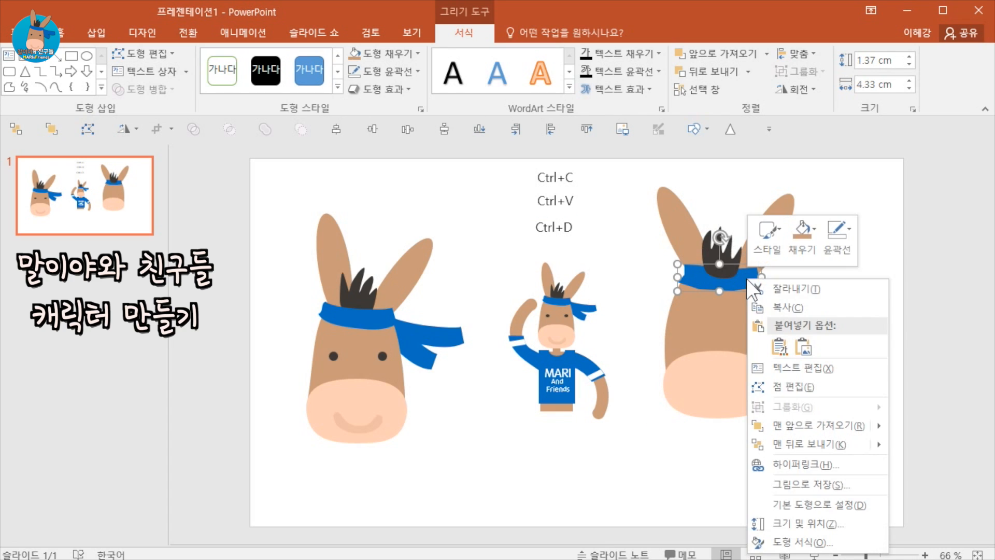
click(792, 416)
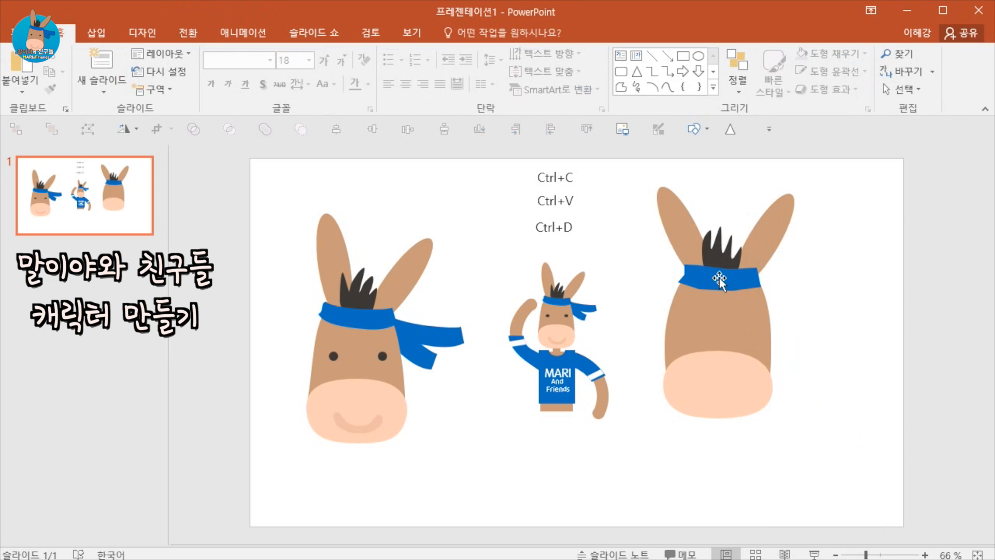
click(804, 311)
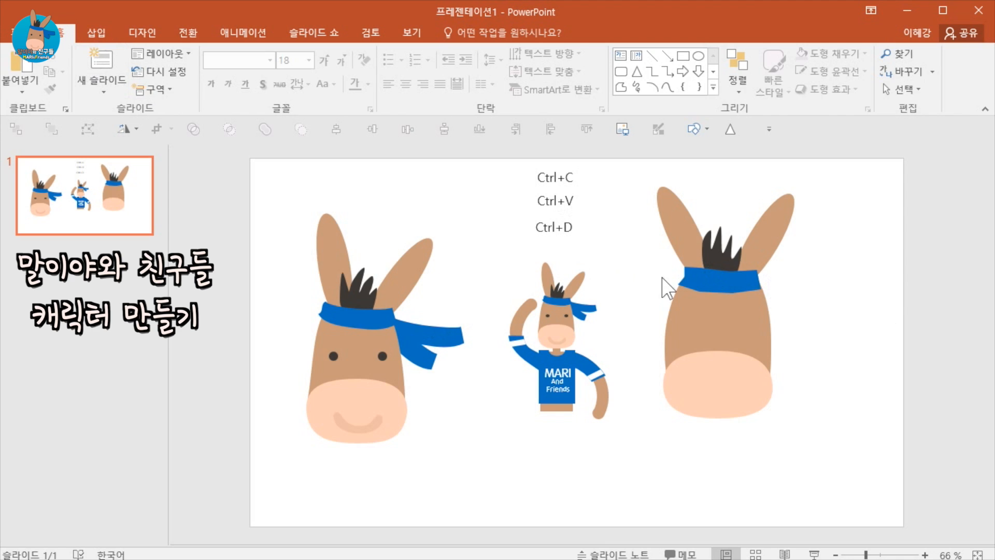
Duplicate the headband and rotate the copy into a tail hanging from the band's right end.
click(703, 281)
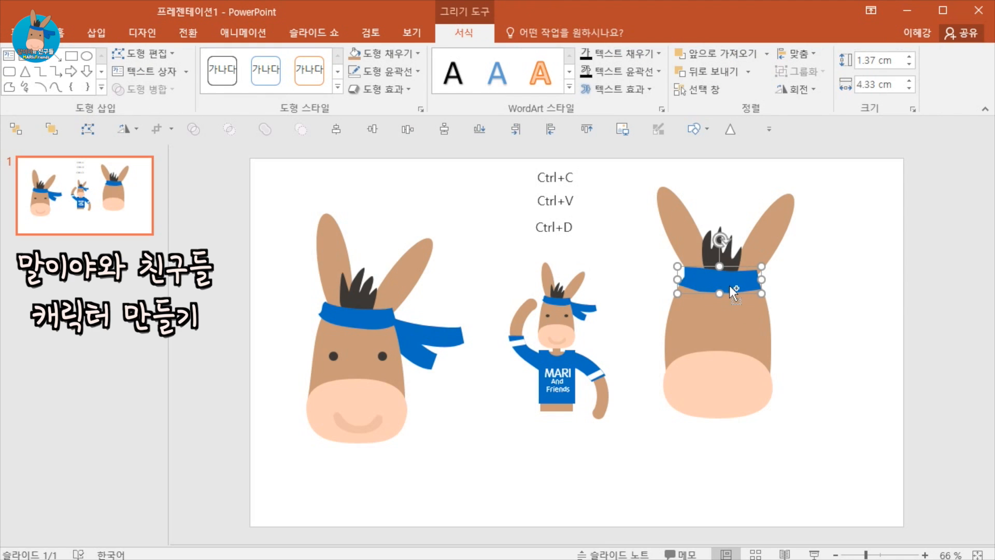
drag(734, 285, 798, 297)
drag(786, 255, 853, 320)
drag(859, 278, 772, 316)
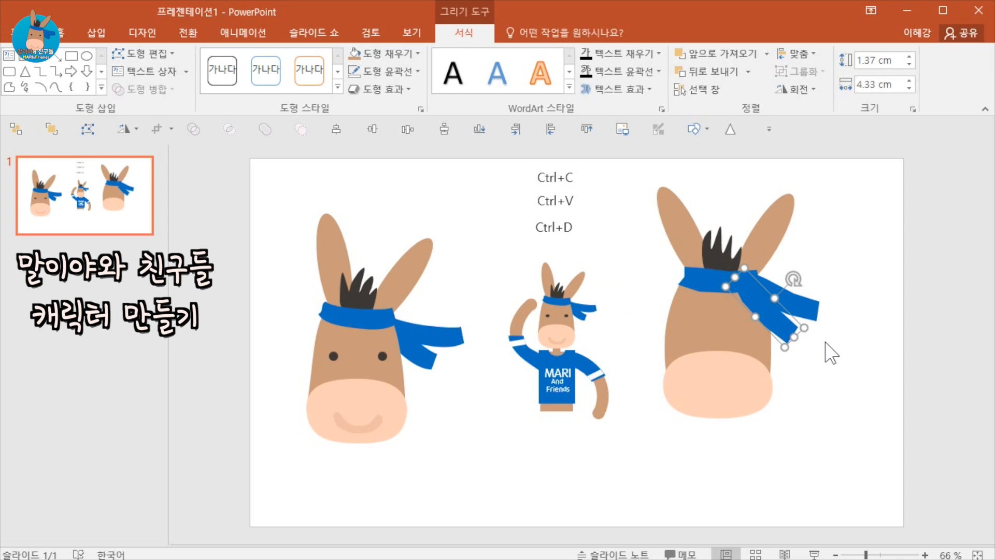
click(817, 339)
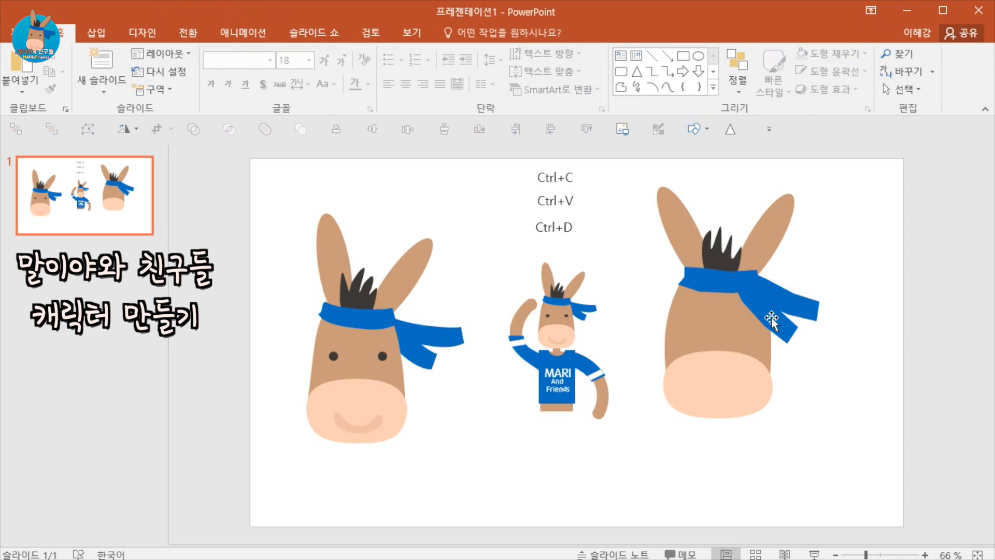
Duplicate the tail to add a second hanging end and send the tails behind the headband.
click(772, 320)
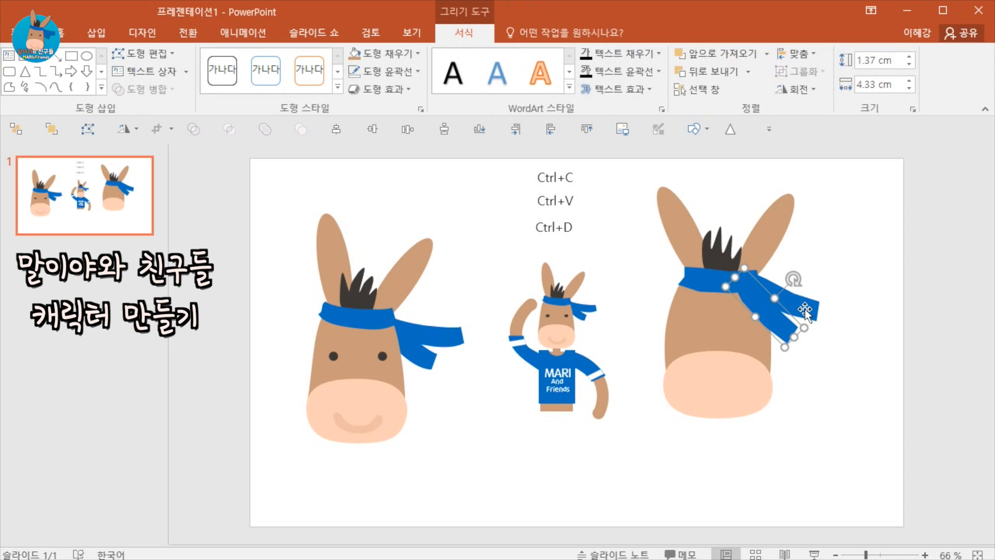
drag(809, 313, 813, 346)
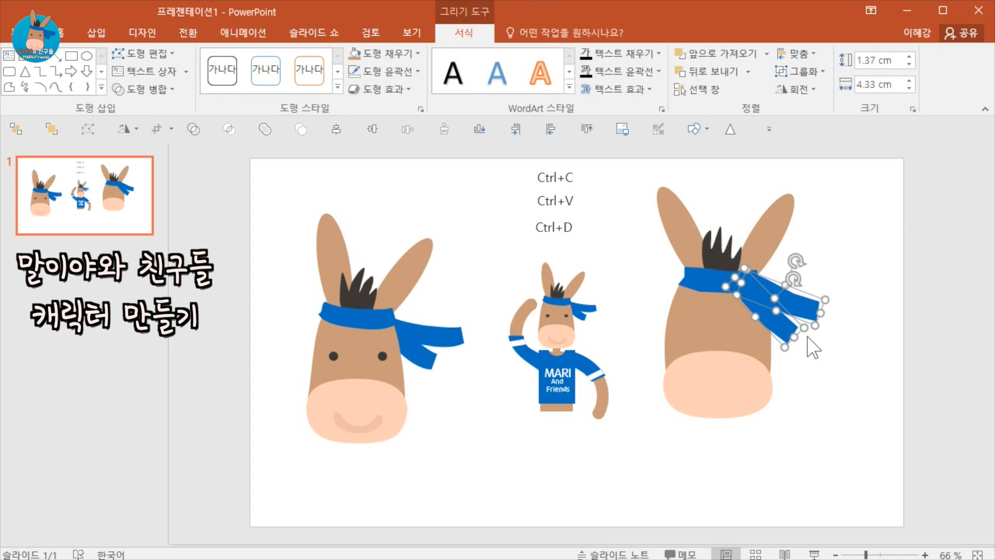
right_click(797, 310)
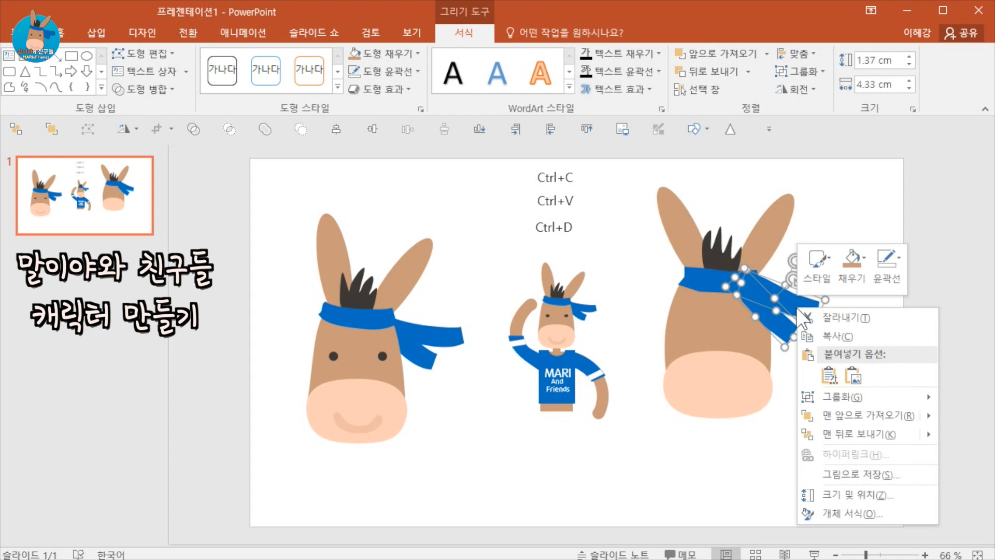
click(855, 428)
click(855, 410)
click(765, 279)
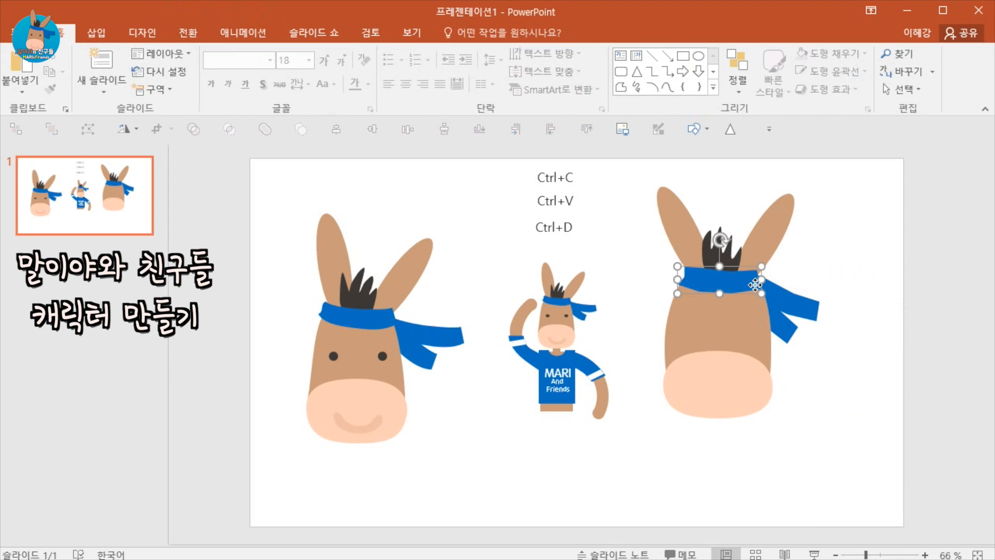
click(862, 290)
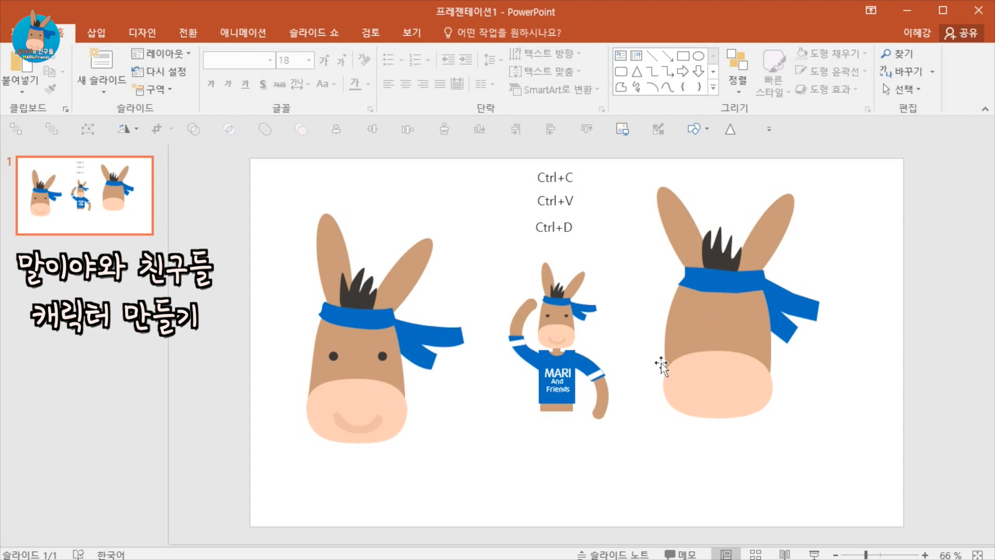
Draw a small circle about 0.49 cm wide on the head's left side as an eye.
click(96, 32)
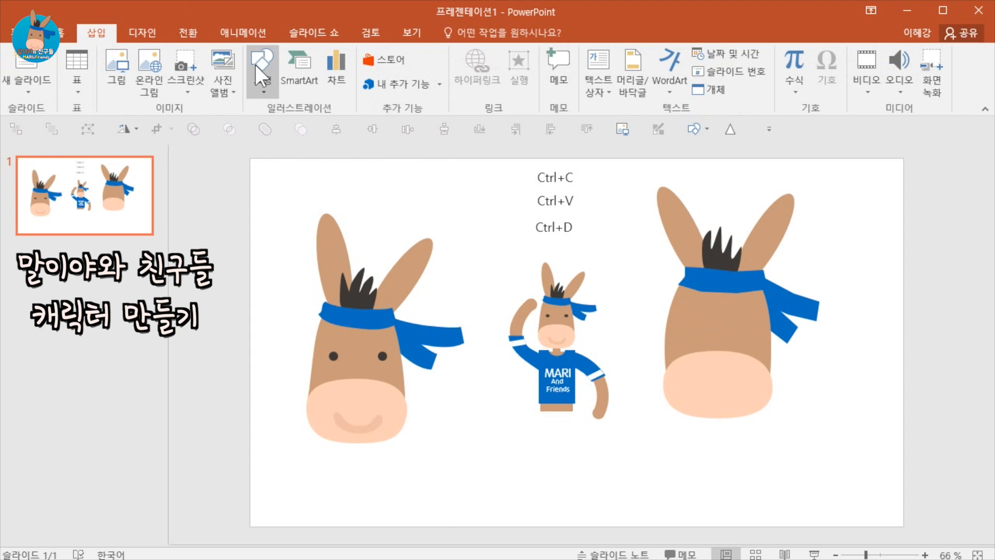
click(255, 64)
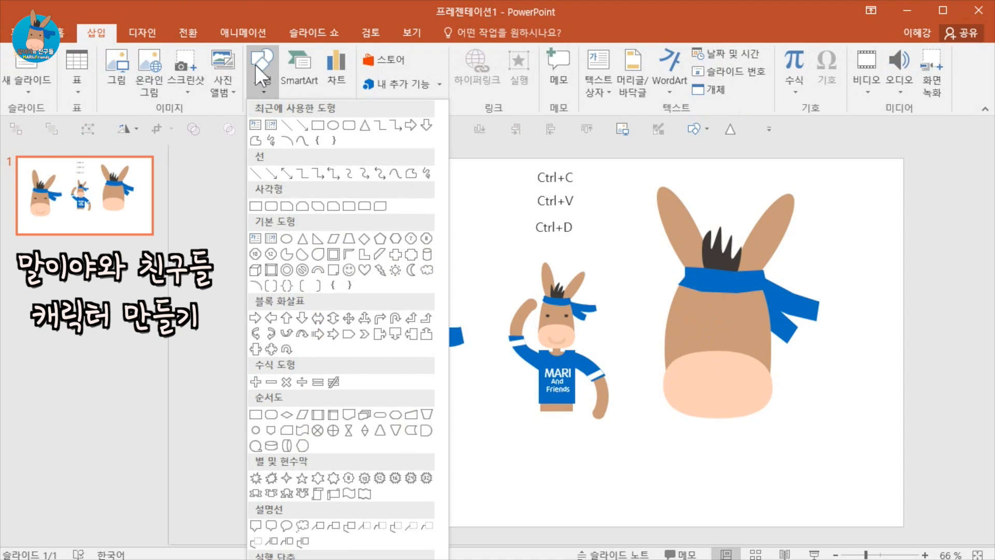
click(333, 126)
drag(683, 319, 683, 325)
drag(690, 324, 690, 324)
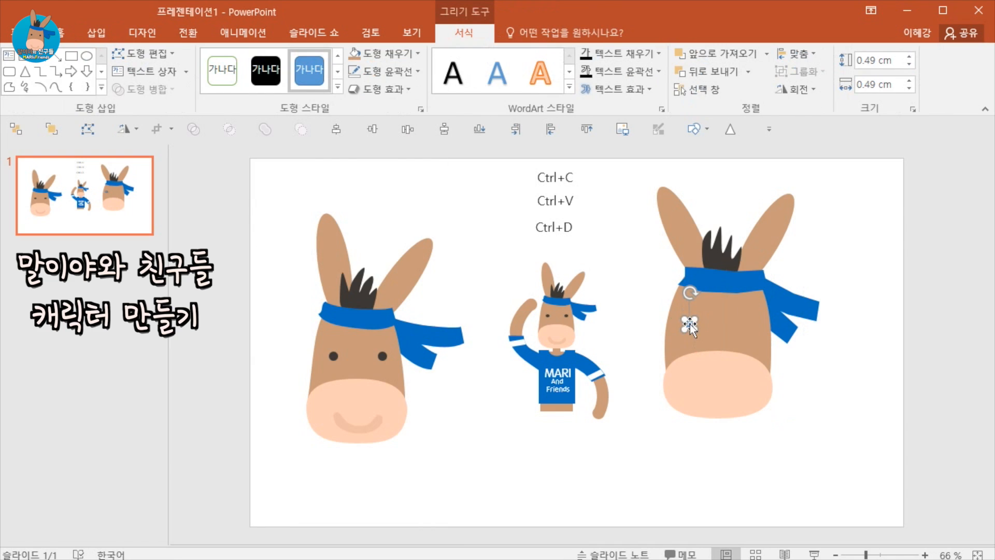
click(793, 384)
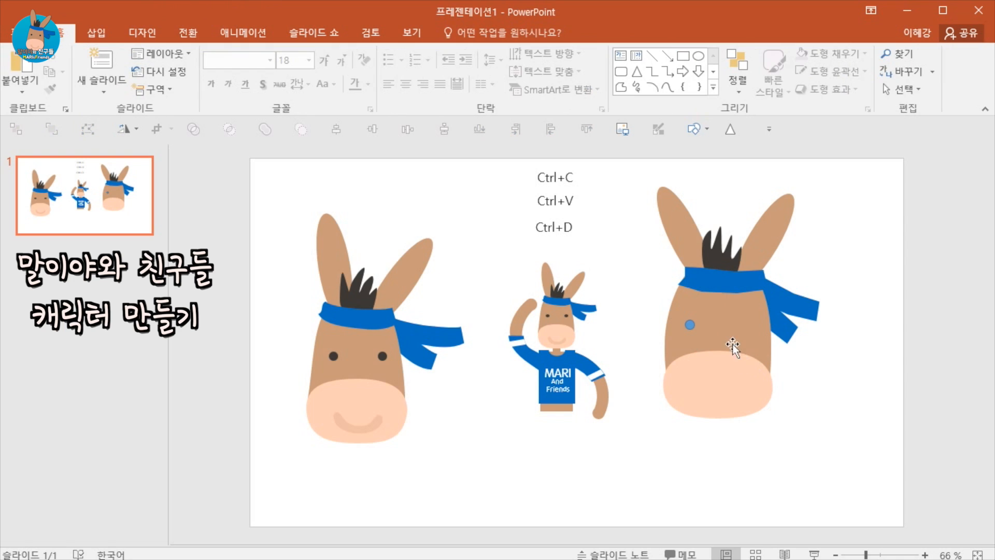
Apply the hair tuft's dark formatting to the eye and duplicate it as the right eye.
click(716, 251)
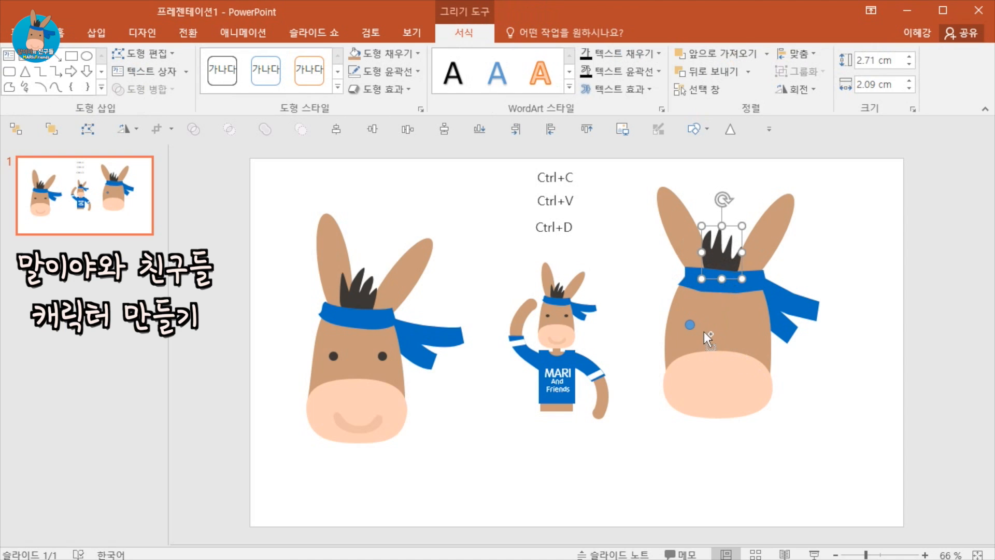
drag(695, 327, 717, 343)
click(832, 382)
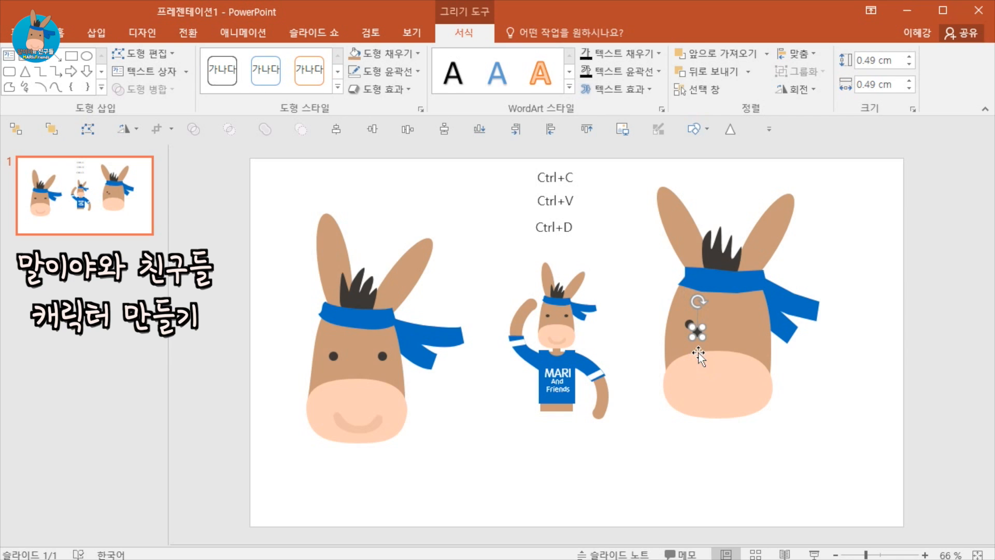
drag(692, 329, 742, 324)
click(806, 389)
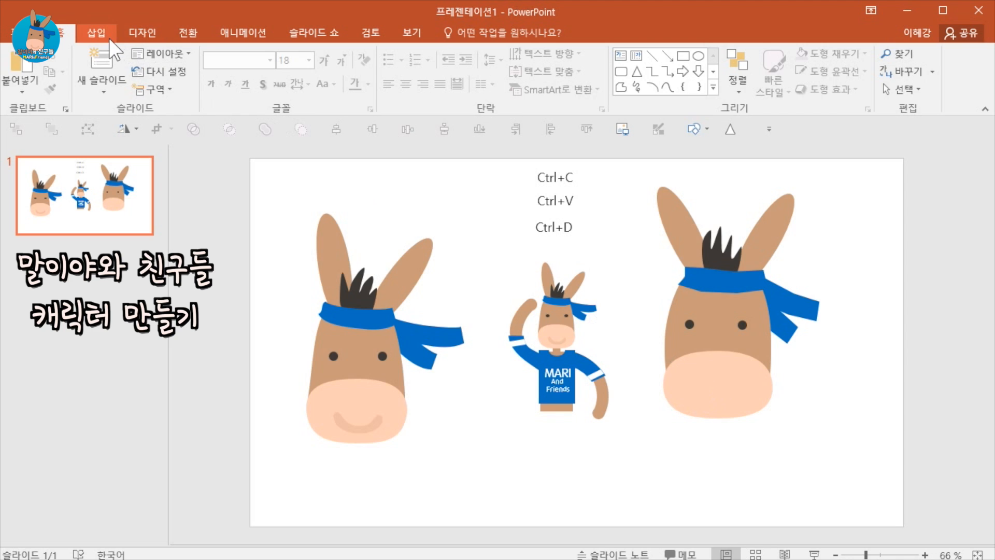
Draw a block arc on the muzzle, about 2.9 cm wide and 2.3 cm tall.
click(97, 33)
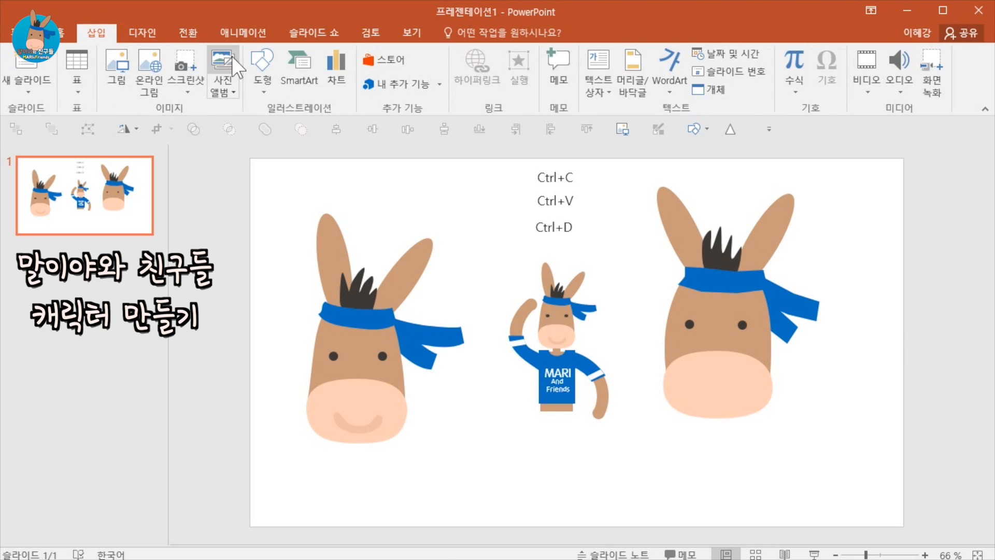
click(258, 60)
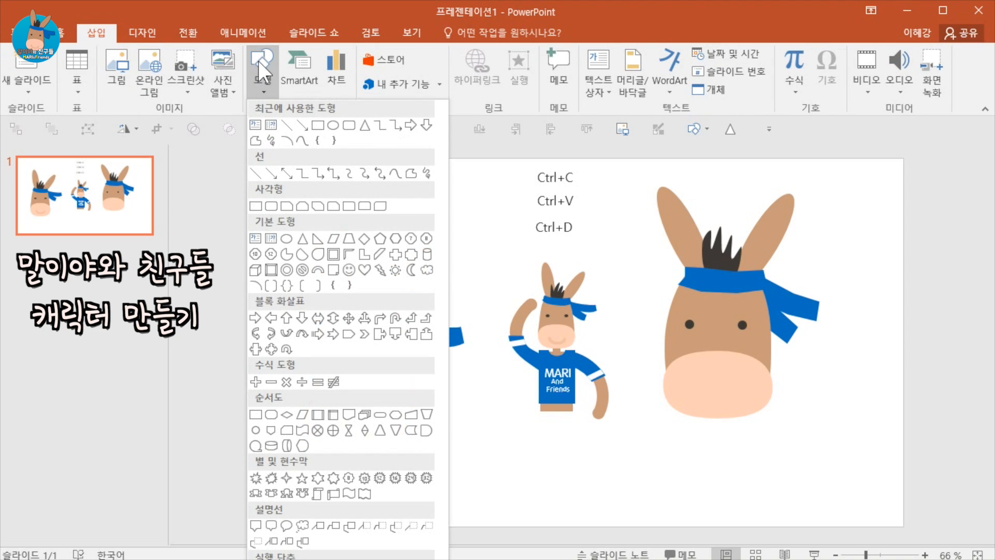
click(318, 273)
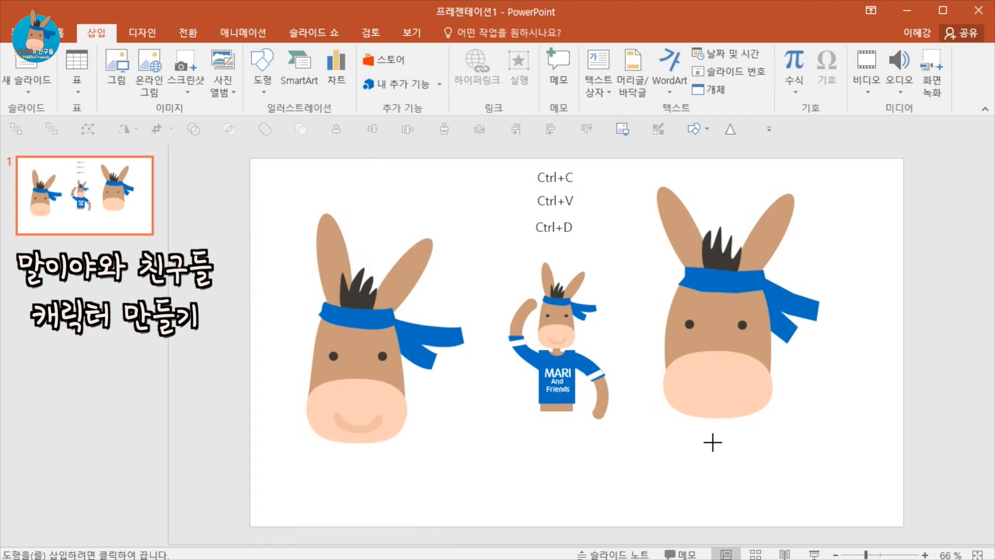
mouse_move(712, 442)
mouse_down()
mouse_move(769, 487)
mouse_move(772, 410)
mouse_move(731, 379)
mouse_up()
click(804, 480)
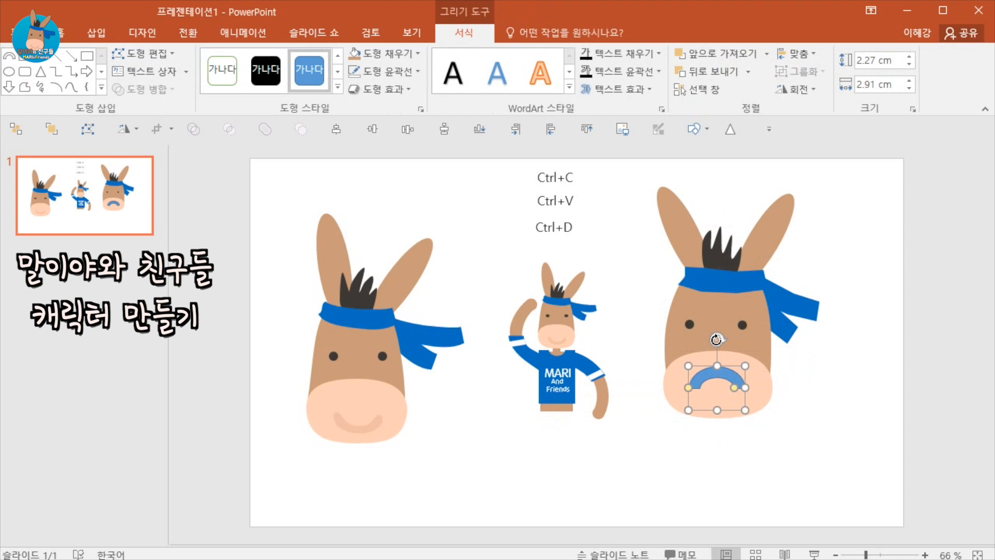
Rotate the block arc upside down into a smile shape and move it below the head.
drag(716, 340, 717, 422)
click(692, 452)
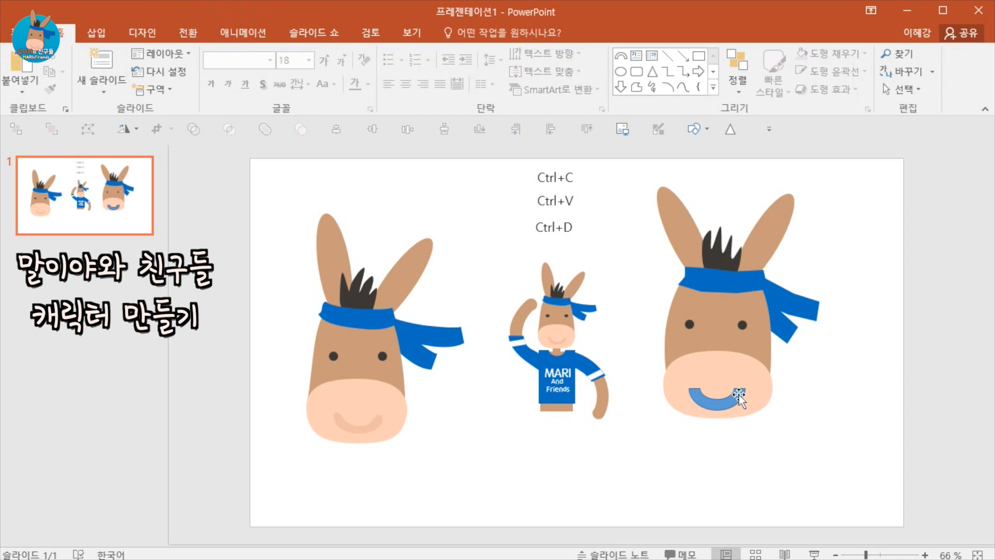
drag(741, 390, 745, 450)
click(804, 460)
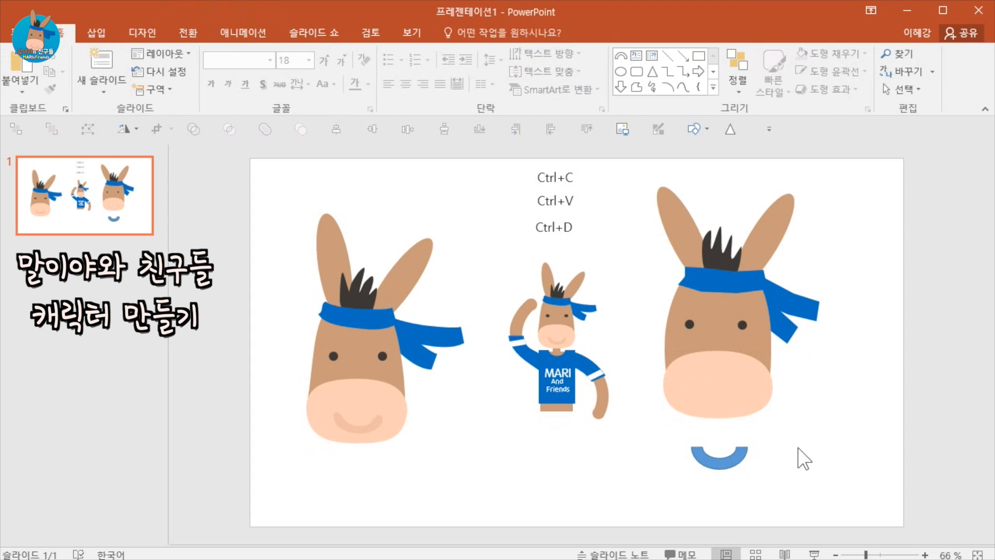
Draw a small circle on one end of the smile arc and duplicate it onto the other end to round both ends.
click(98, 35)
click(262, 72)
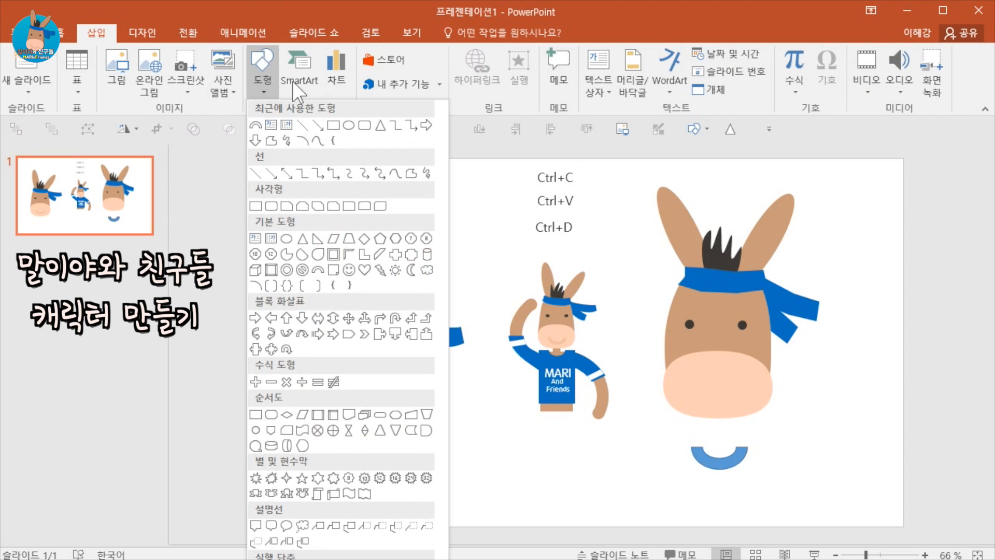
click(348, 125)
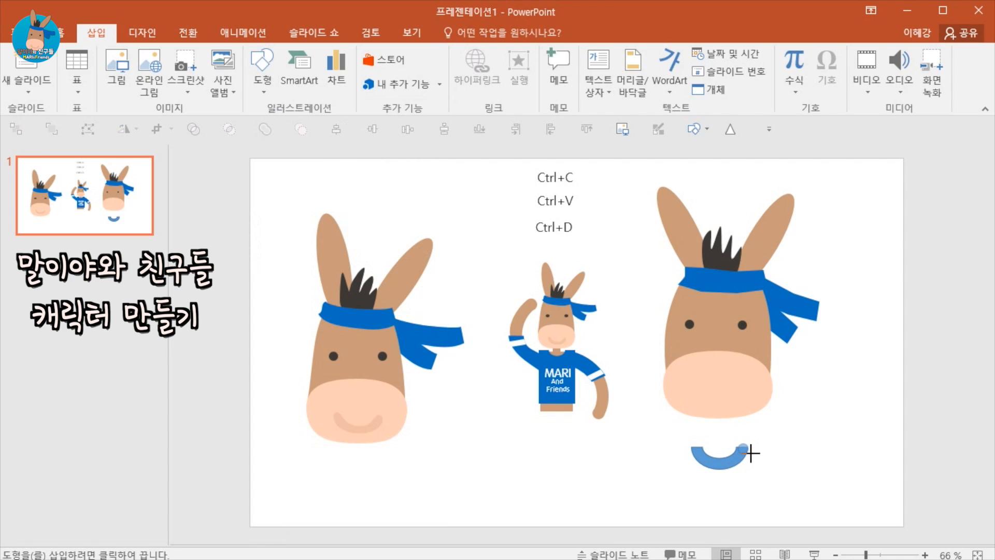
drag(750, 452, 741, 443)
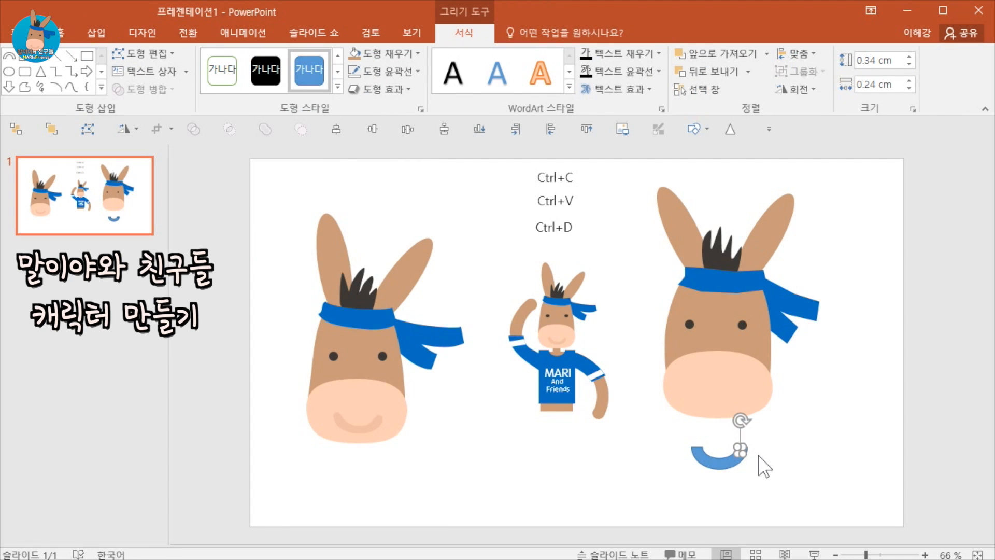
drag(737, 441, 706, 454)
click(778, 472)
click(743, 448)
key(ctrl+d)
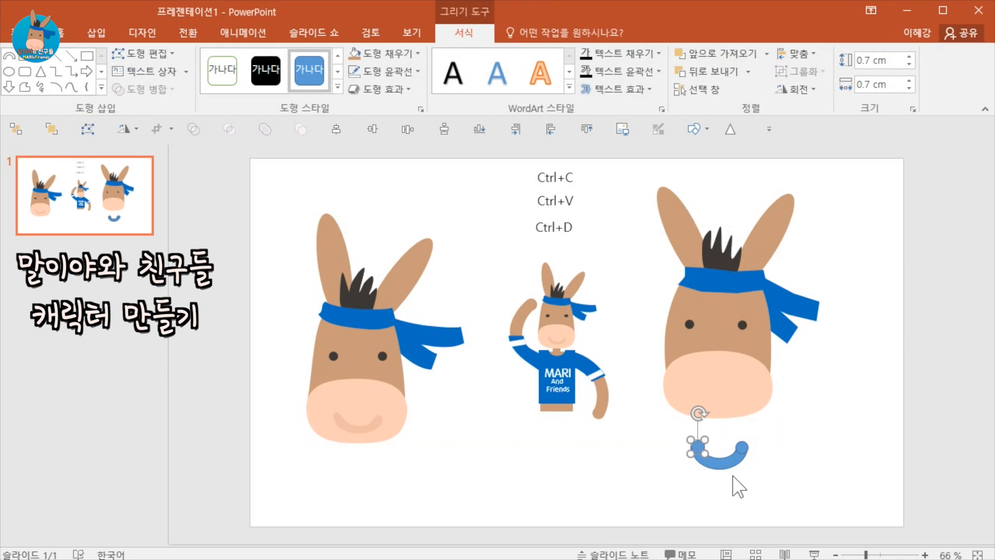
click(811, 515)
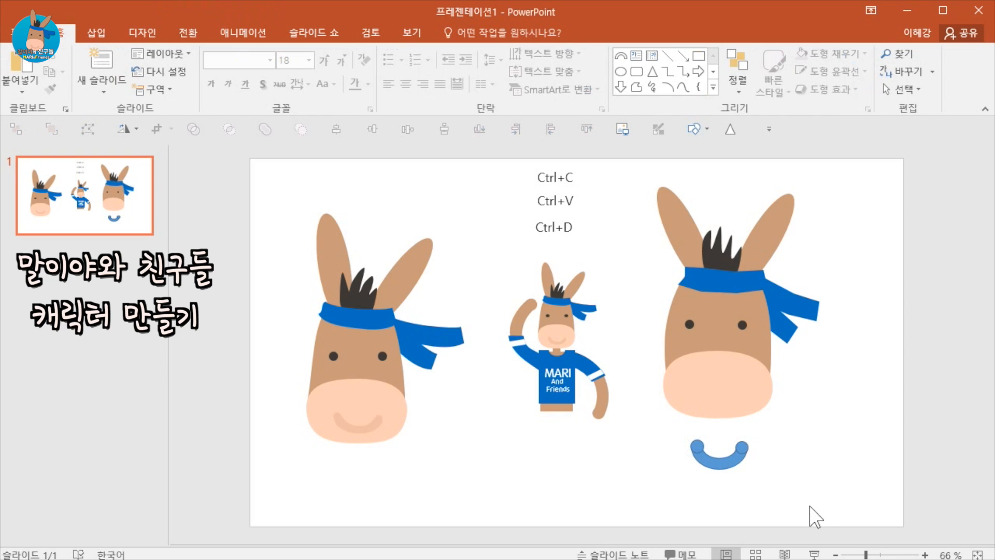
Select the arc and its end circles and fill them with the muzzle's peach colour using the eyedropper.
drag(791, 495, 635, 437)
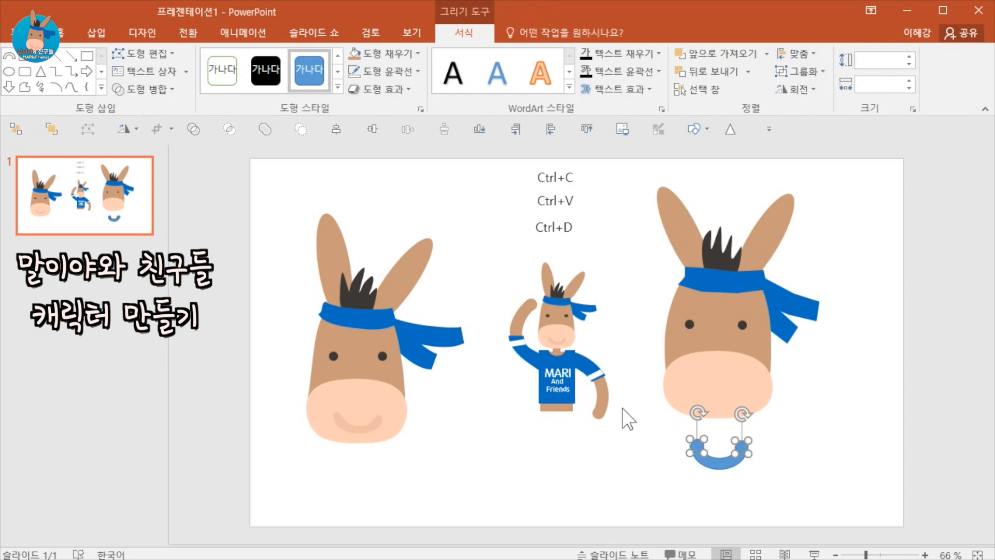
shift+click(713, 463)
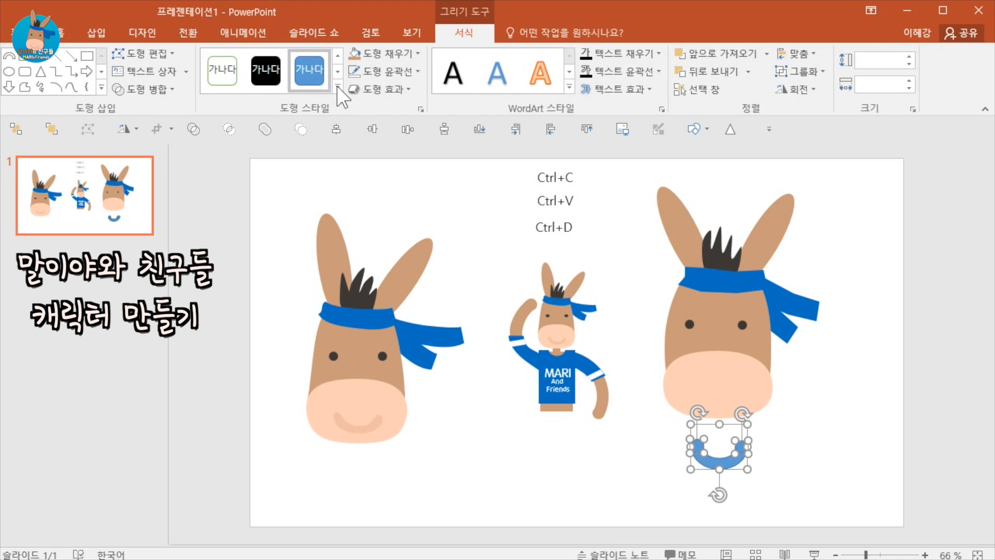
click(390, 57)
click(415, 260)
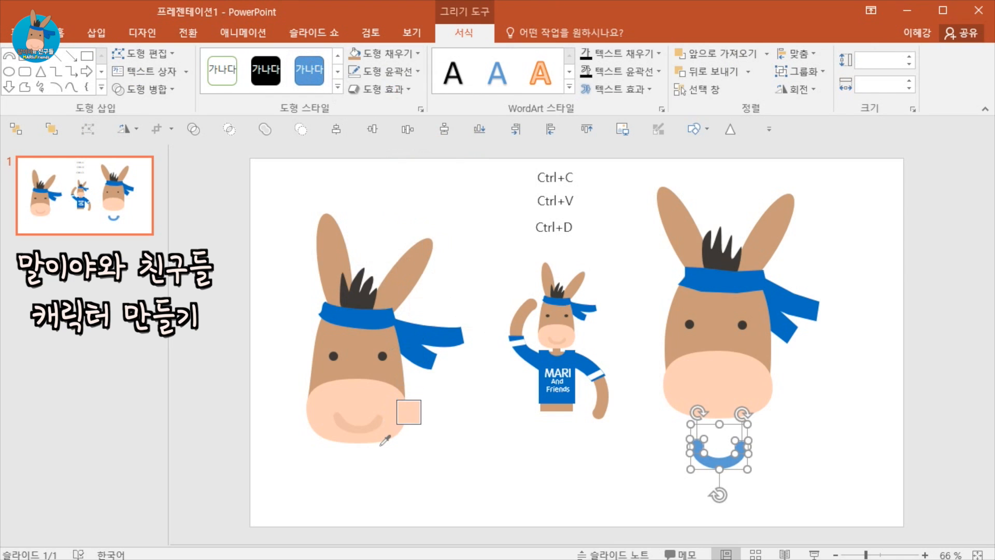
click(378, 426)
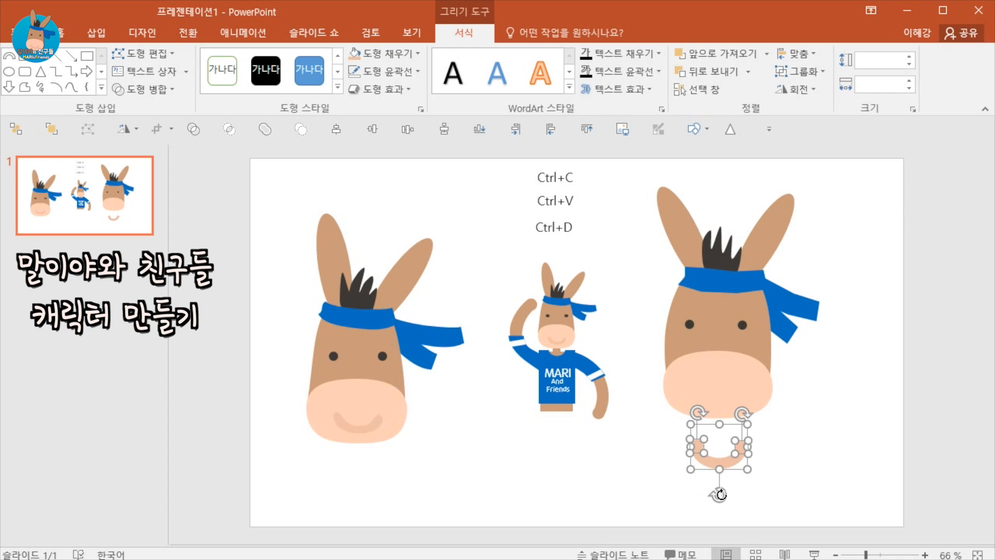
click(820, 504)
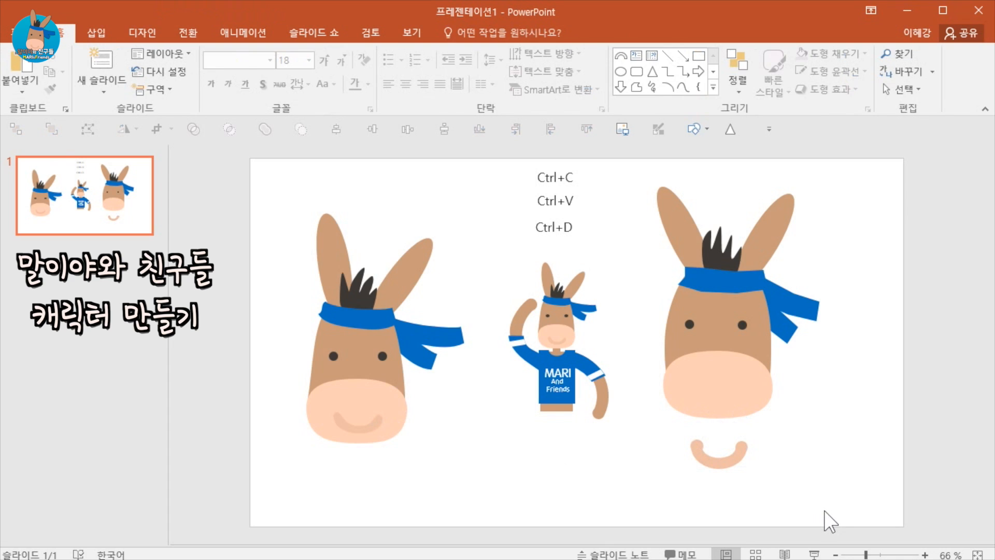
Group the smile arc with its end circles and scale the group to about 2.3 by 1.8 cm on the muzzle.
mouse_move(815, 511)
mouse_down()
mouse_move(657, 444)
mouse_move(645, 415)
mouse_up()
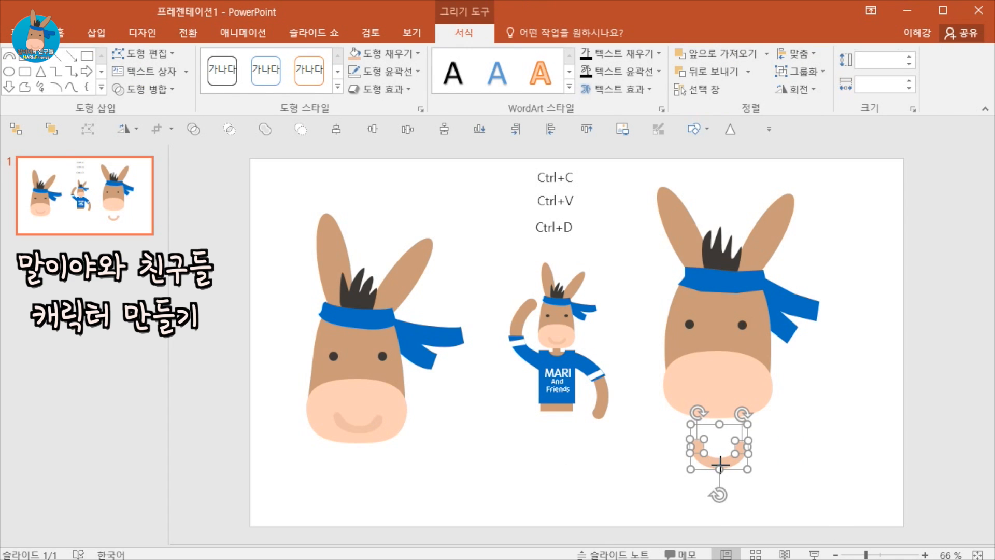
mouse_move(720, 464)
mouse_down()
mouse_move(734, 413)
mouse_move(775, 430)
mouse_move(715, 469)
mouse_up()
click(805, 527)
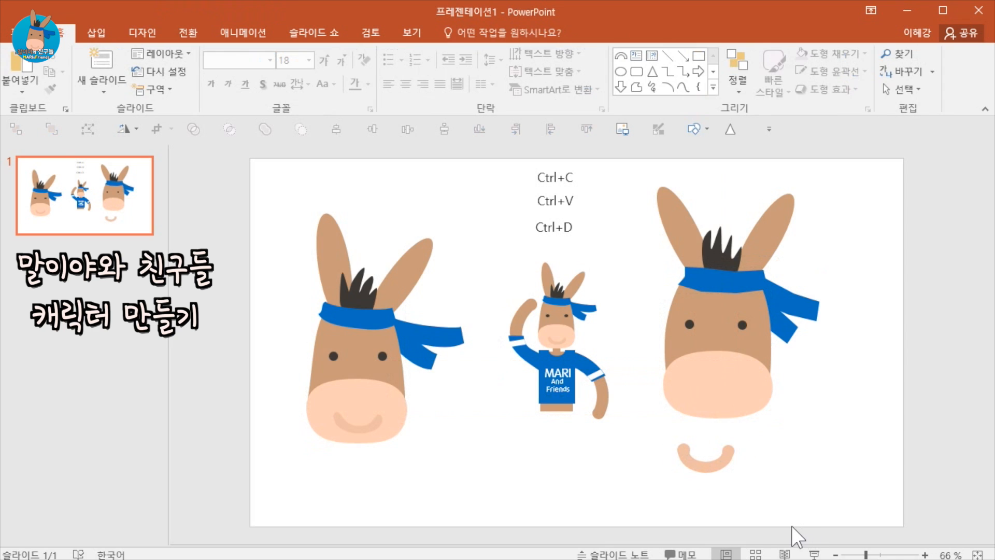
drag(792, 525, 613, 407)
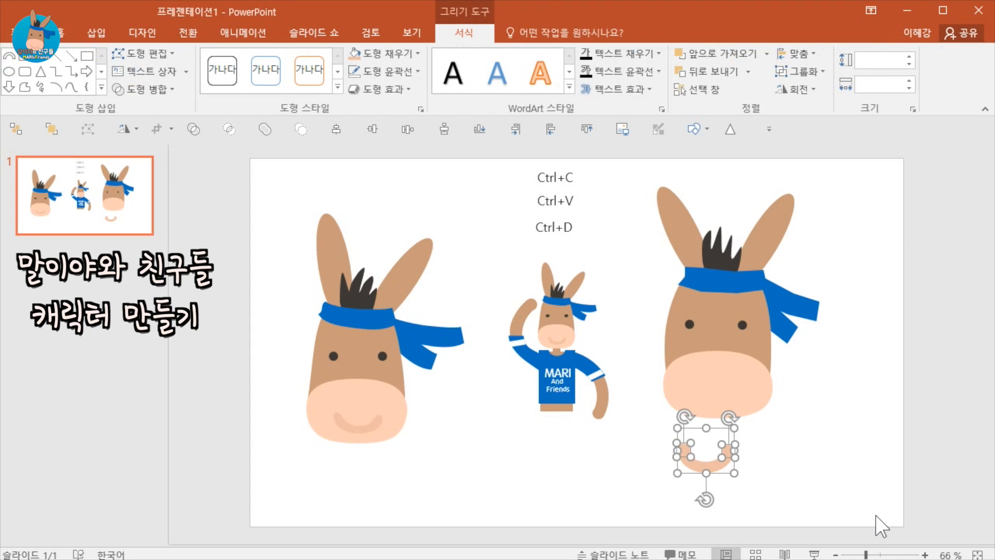
key(ctrl+g)
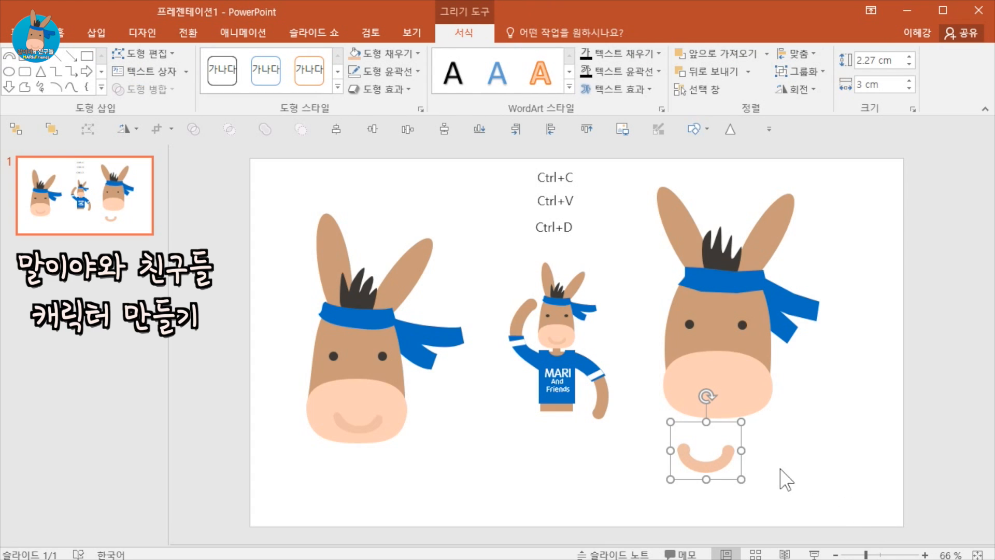
drag(740, 422, 727, 398)
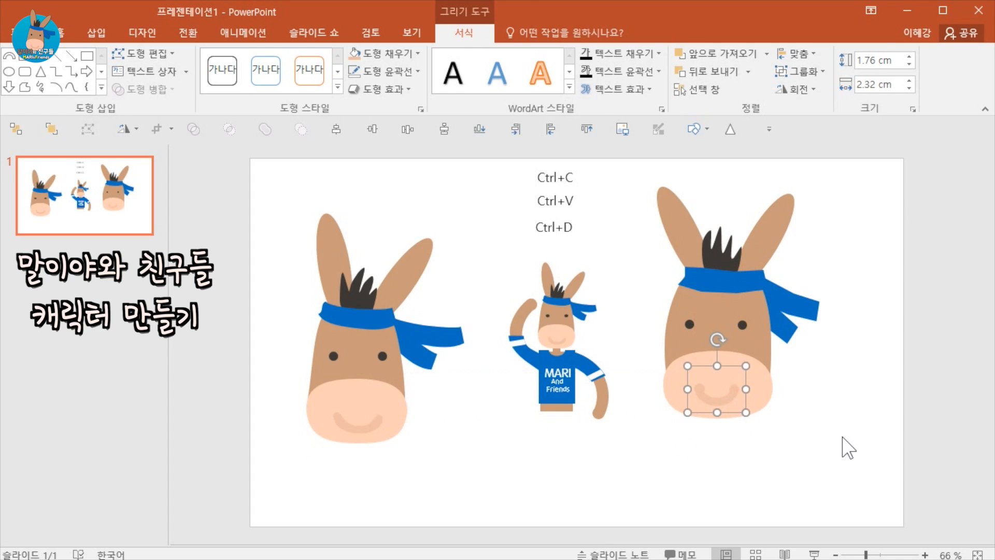
click(842, 456)
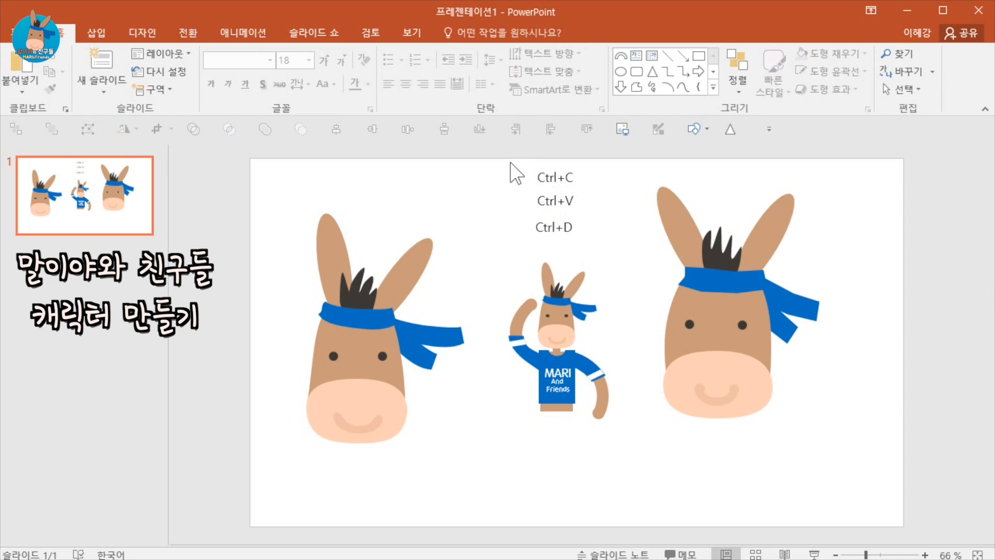
Delete the Ctrl+C and Ctrl+V shortcut labels from the slide.
mouse_move(509, 159)
mouse_down()
mouse_move(605, 213)
mouse_move(500, 218)
mouse_move(511, 215)
mouse_up()
key(Delete)
Change the remaining shortcut label's text to Ctrl+G.
click(557, 227)
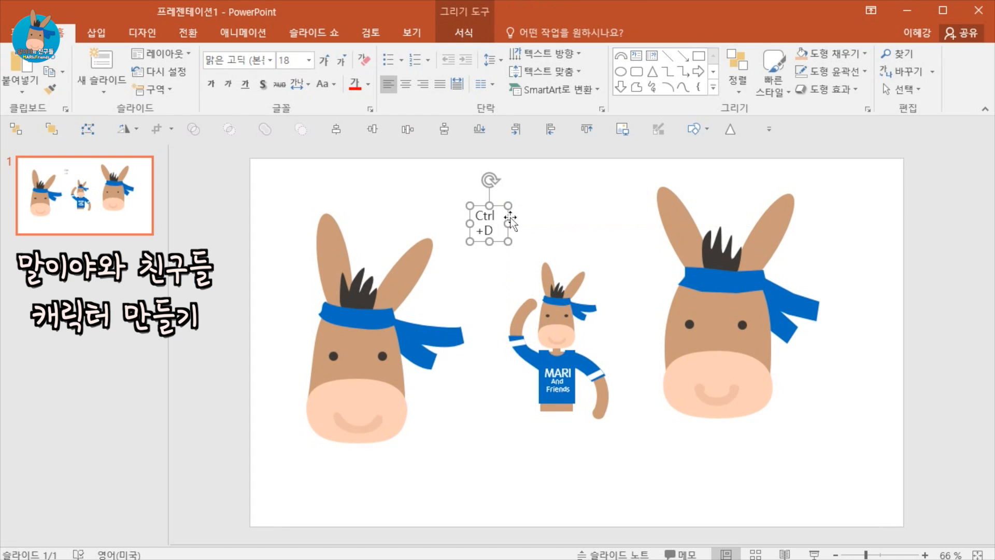
key(ctrl+z)
triple_click(508, 215)
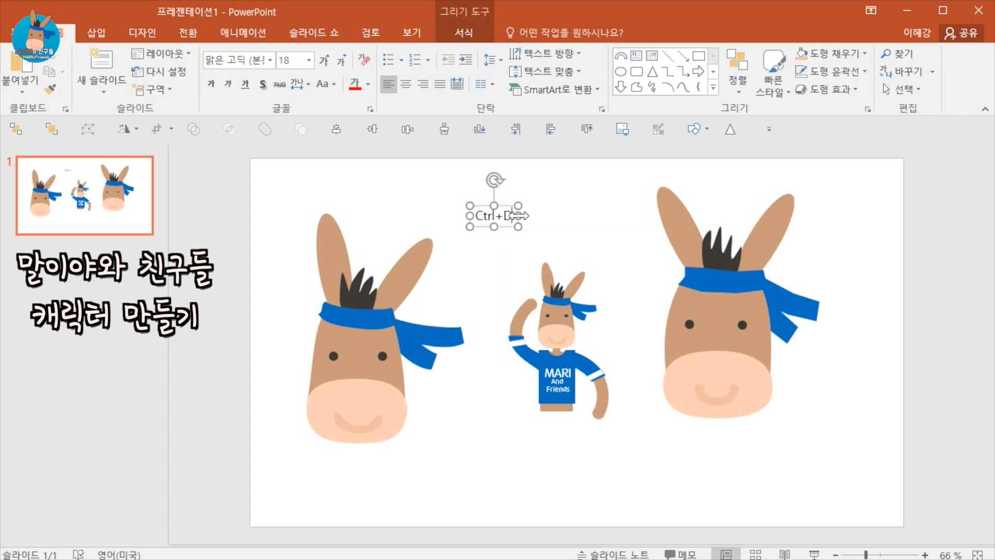
key(BackSpace)
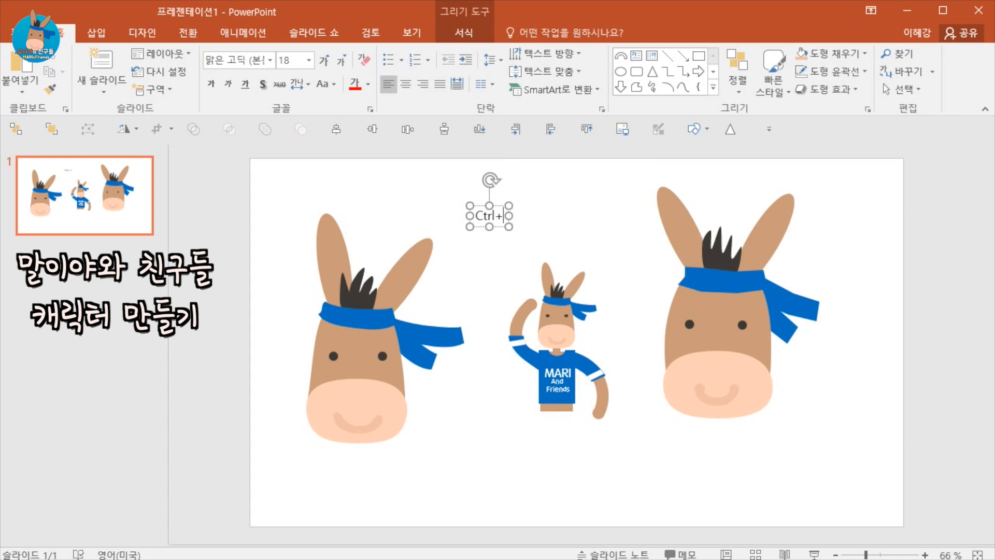
text(G)
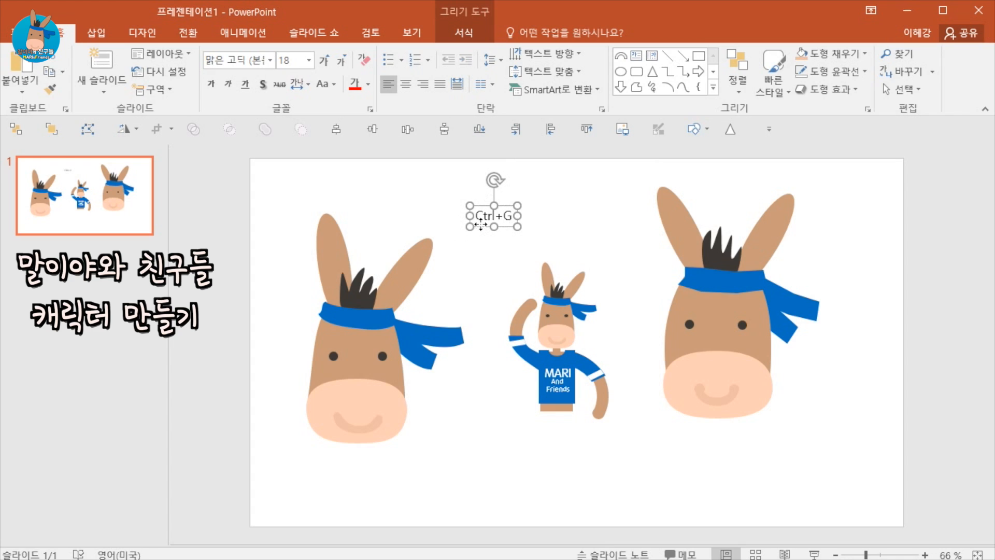
Group all parts of the new donkey head, shrink the group and move it to the slide's upper right.
click(850, 459)
drag(910, 469, 628, 166)
key(ctrl+g)
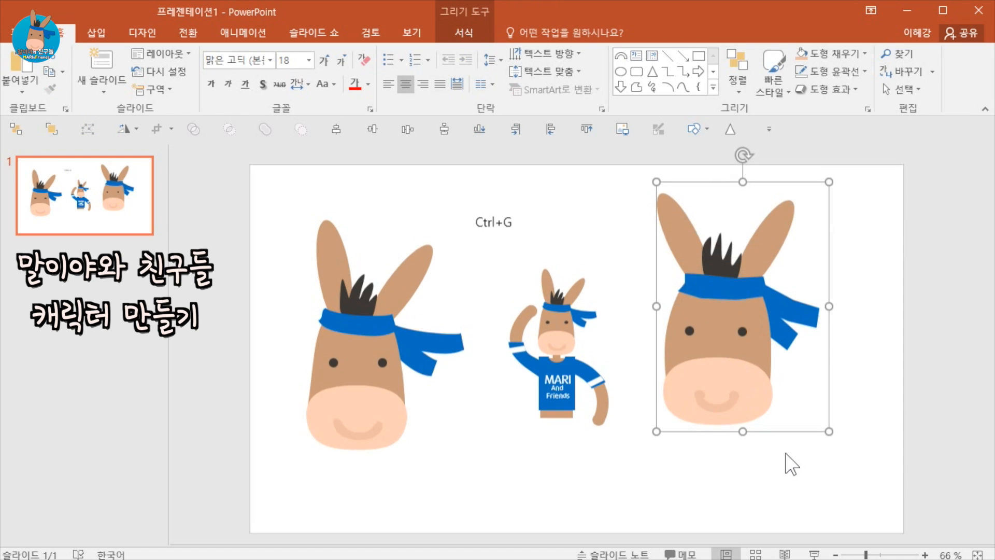
drag(741, 360, 759, 337)
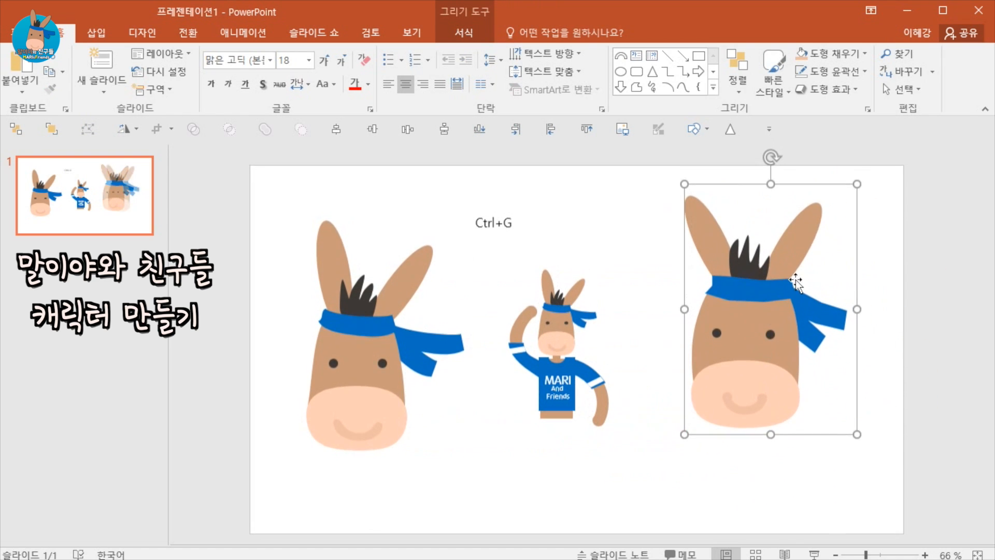
drag(857, 181, 775, 286)
drag(721, 373, 729, 297)
drag(731, 339, 737, 325)
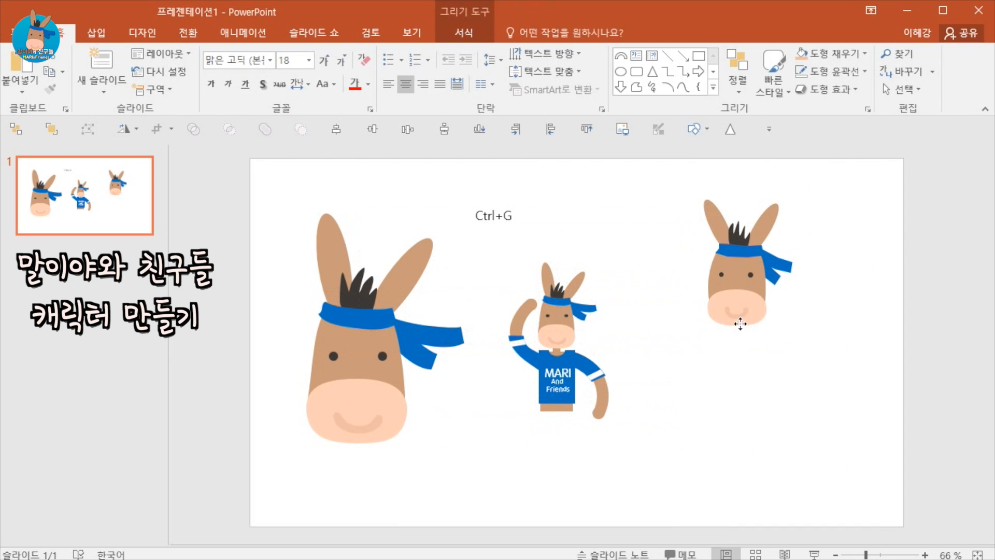
click(751, 363)
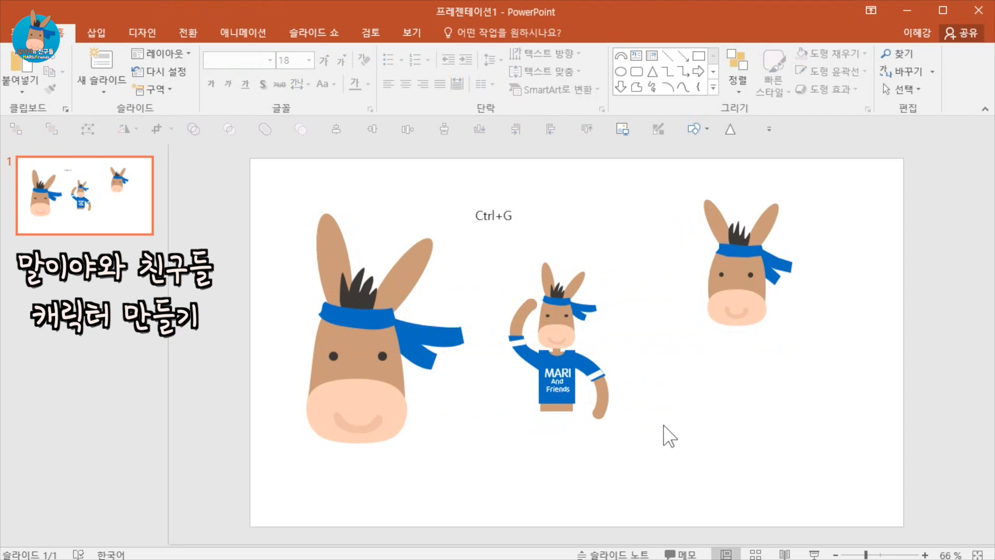
Add a brown neck rectangle and a body rectangle about 2.5 cm wide and 3.75 cm tall below the new head.
click(104, 36)
click(259, 62)
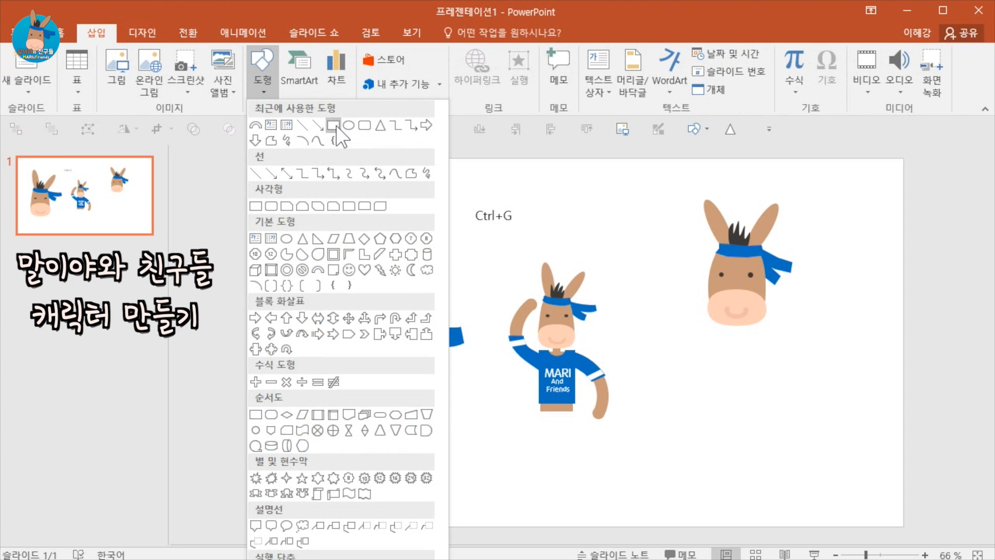
click(334, 126)
drag(730, 326, 744, 345)
click(757, 279)
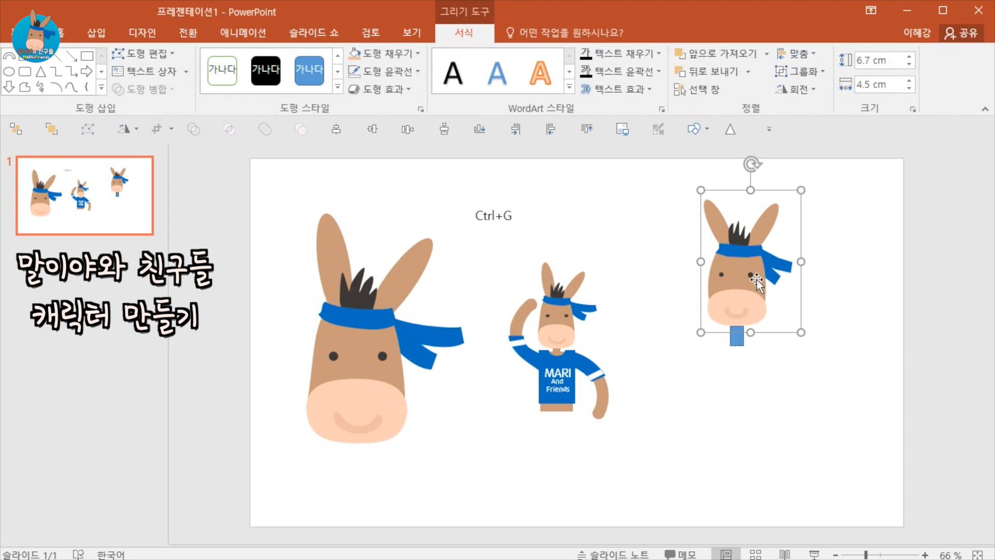
click(757, 279)
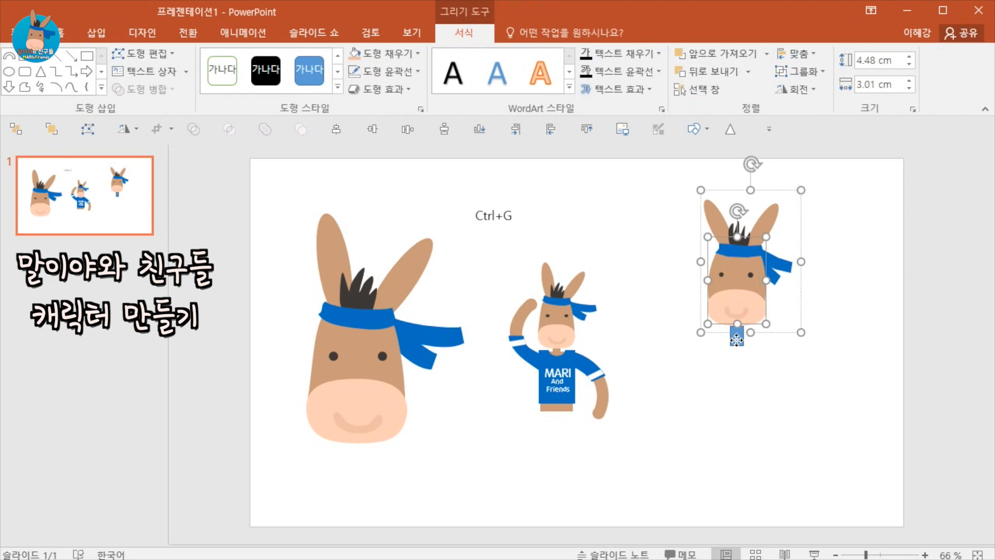
click(736, 344)
drag(739, 337, 741, 425)
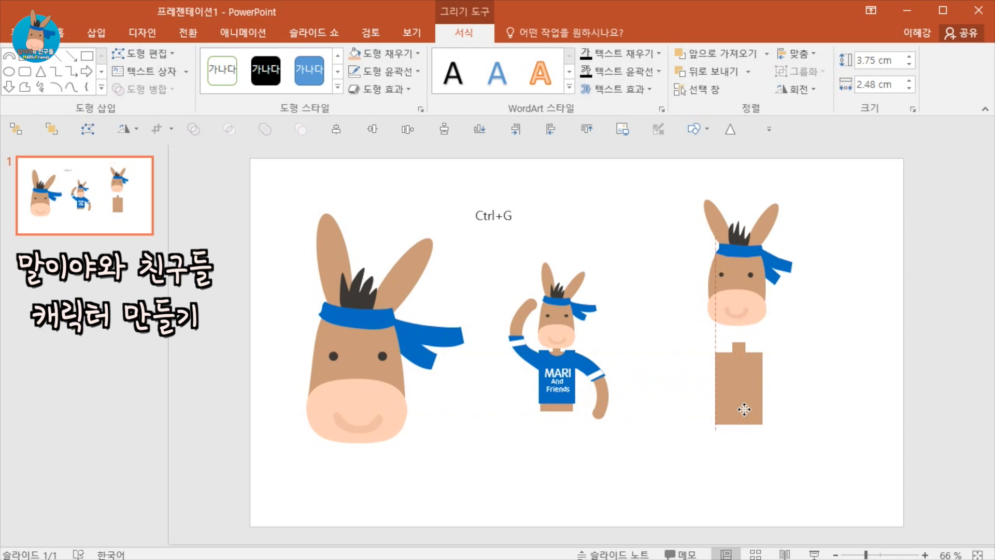
click(793, 446)
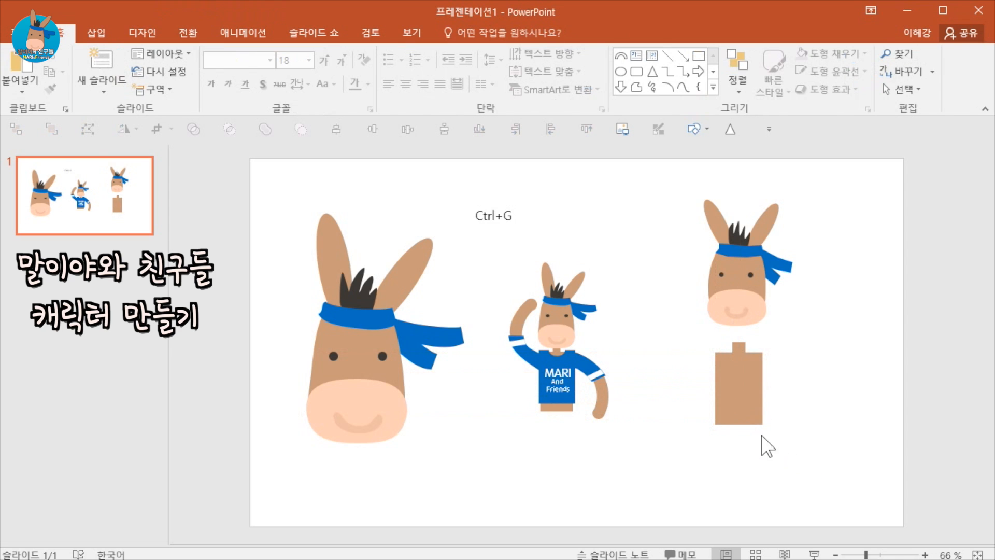
Duplicate the body rectangle beside it and fill the copy with the headband's blue using the eyedropper.
click(742, 414)
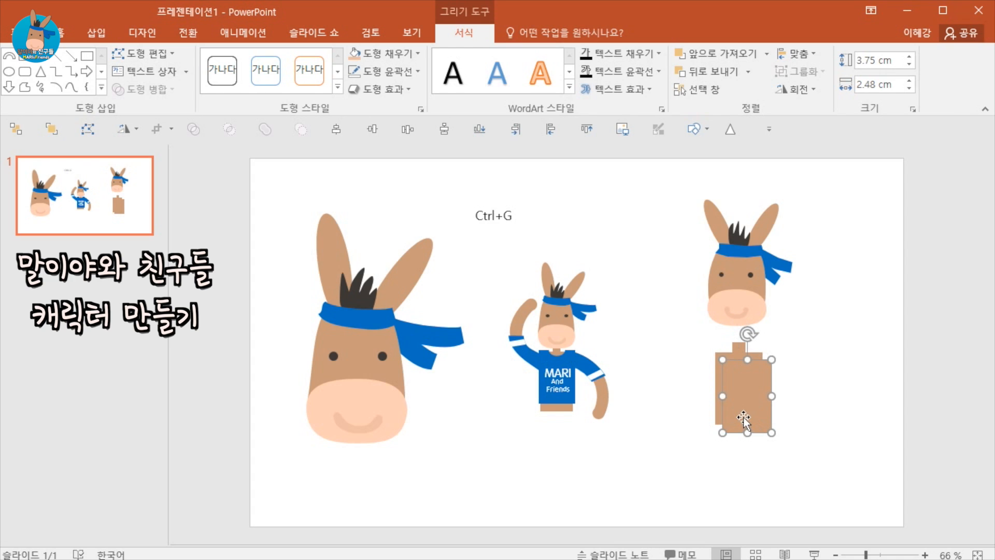
ctrl+drag(743, 417, 840, 390)
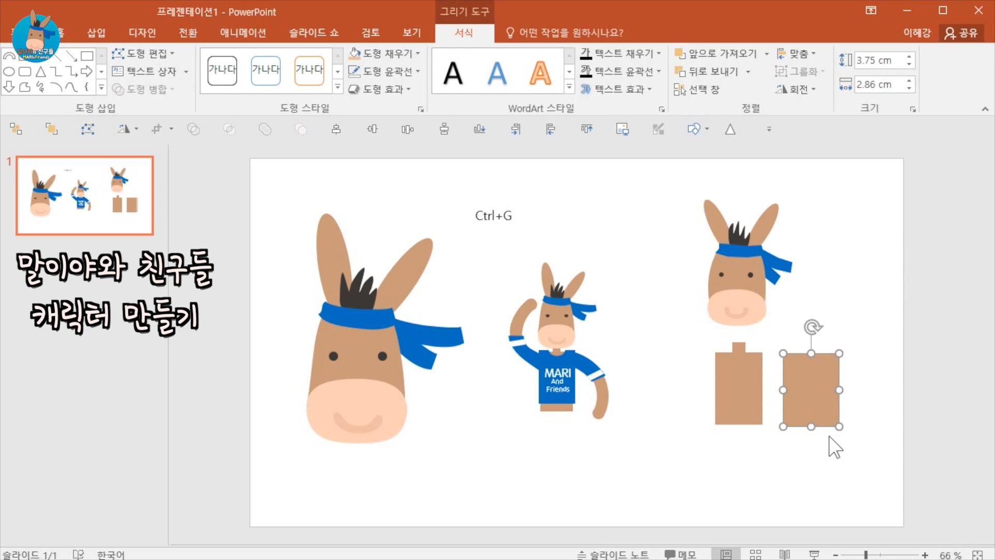
click(381, 54)
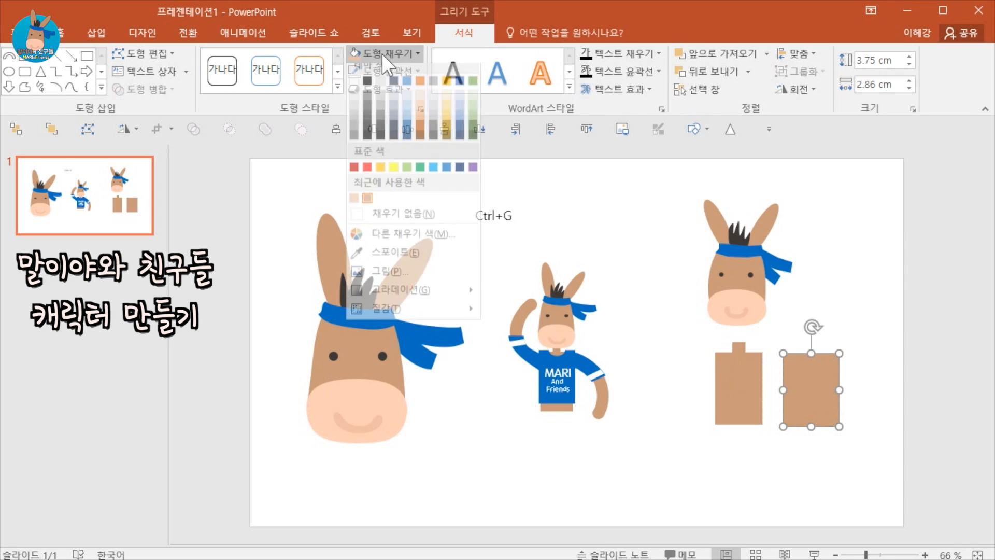
click(405, 258)
click(746, 248)
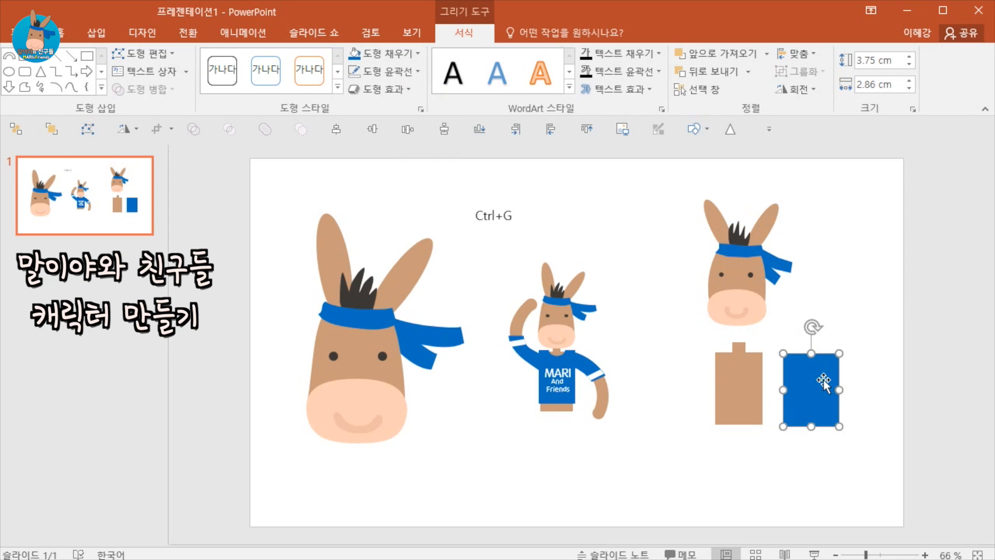
drag(824, 399, 836, 390)
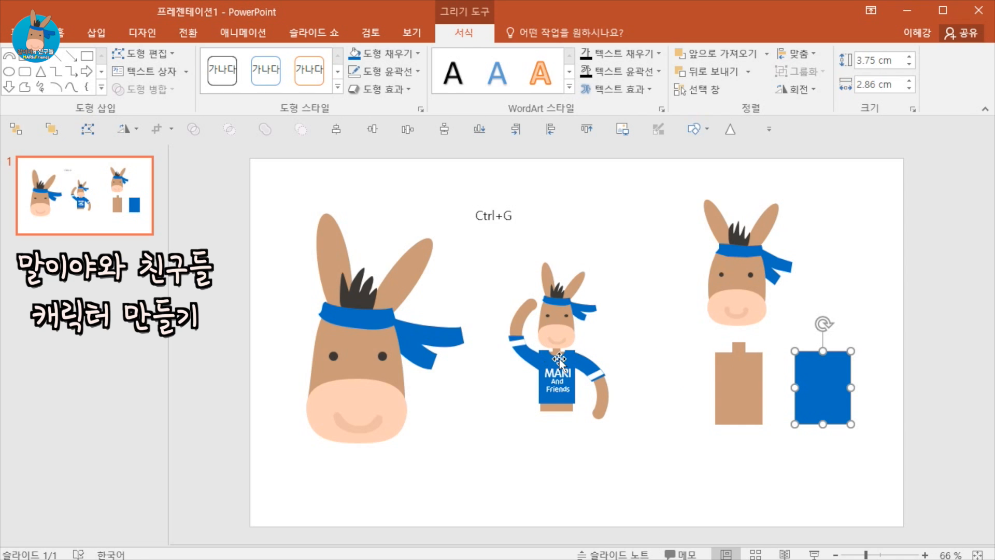
click(887, 412)
Draw a small circle at the top edge of the blue rectangle and subtract it to cut a round neckline.
click(96, 33)
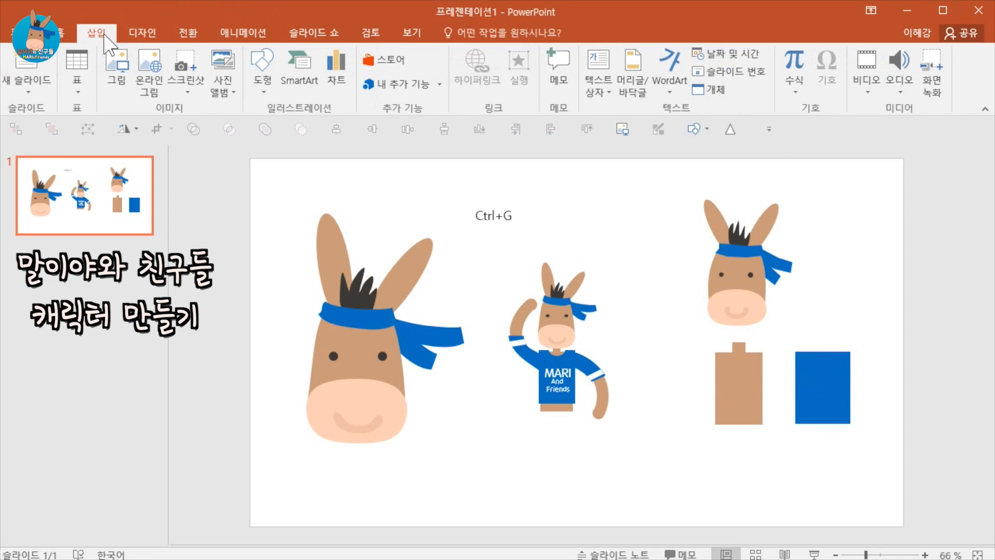
click(265, 67)
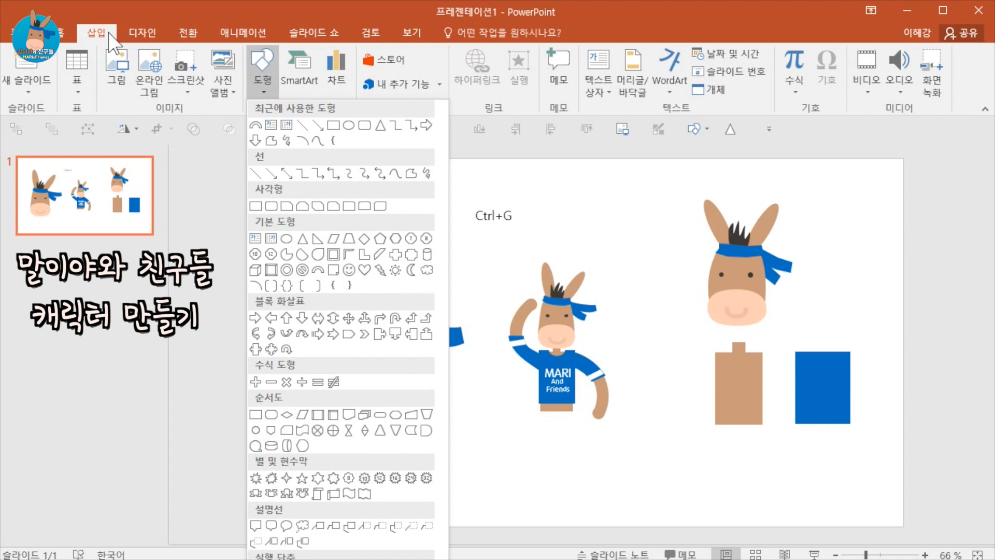
click(348, 125)
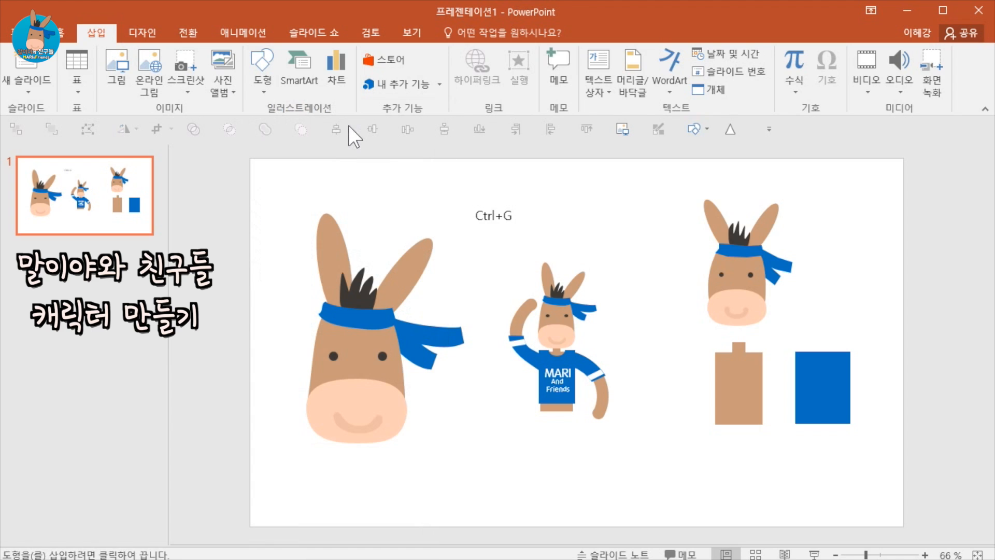
mouse_move(816, 340)
mouse_down()
mouse_move(836, 365)
mouse_move(822, 351)
mouse_up()
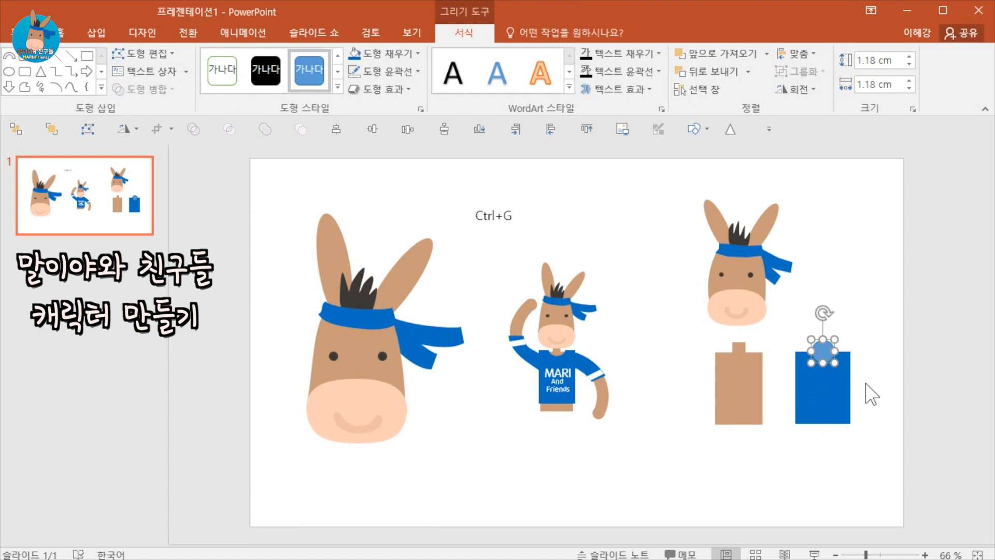
click(907, 477)
click(824, 403)
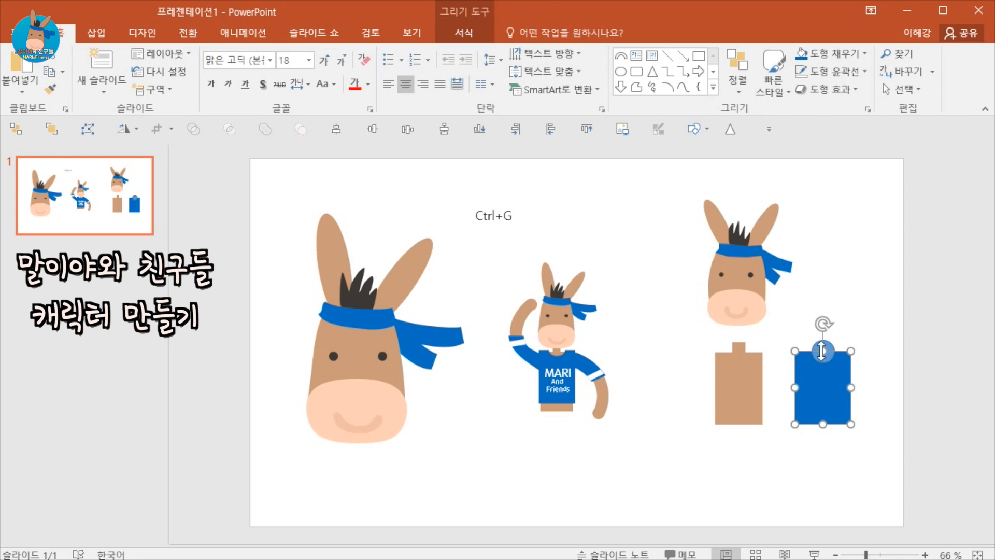
click(818, 344)
drag(905, 466, 781, 319)
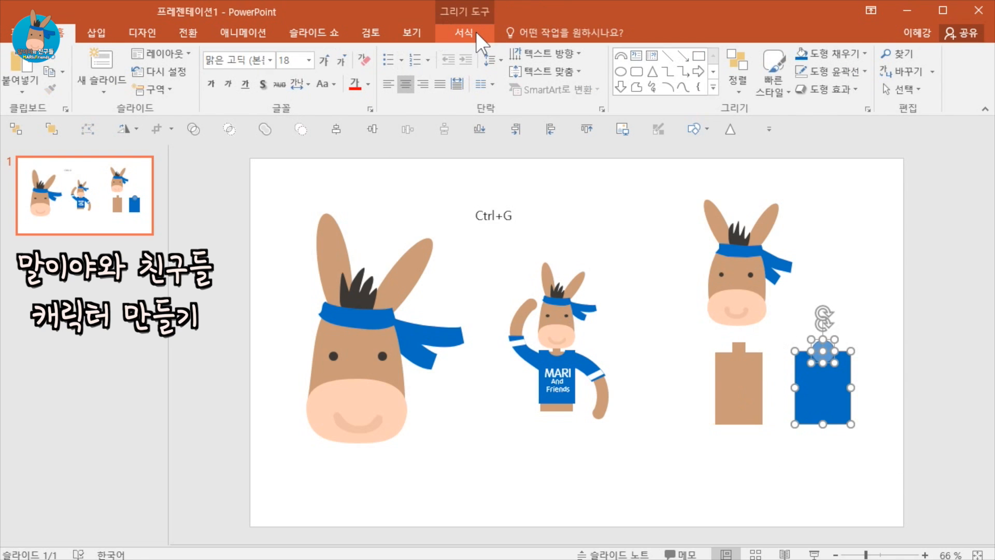
click(460, 34)
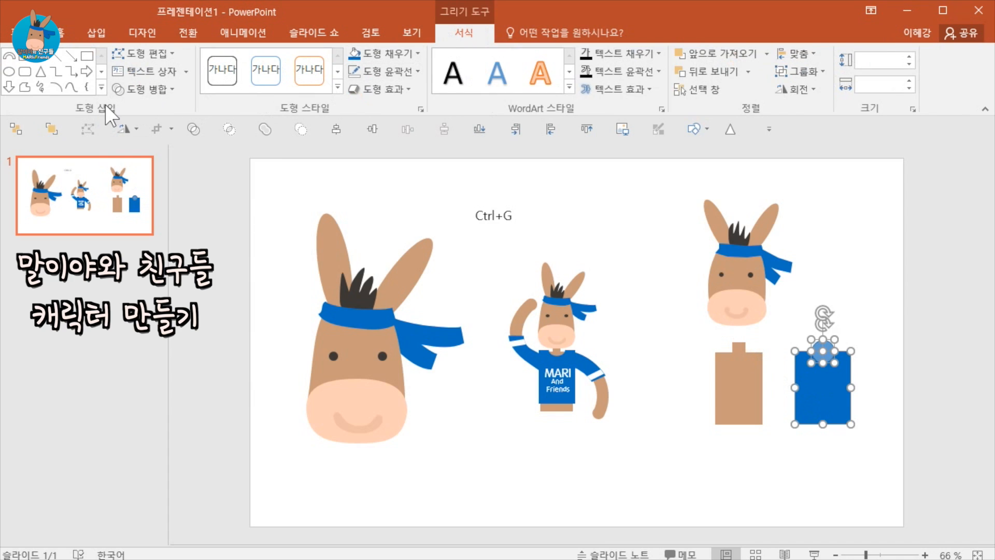
click(163, 91)
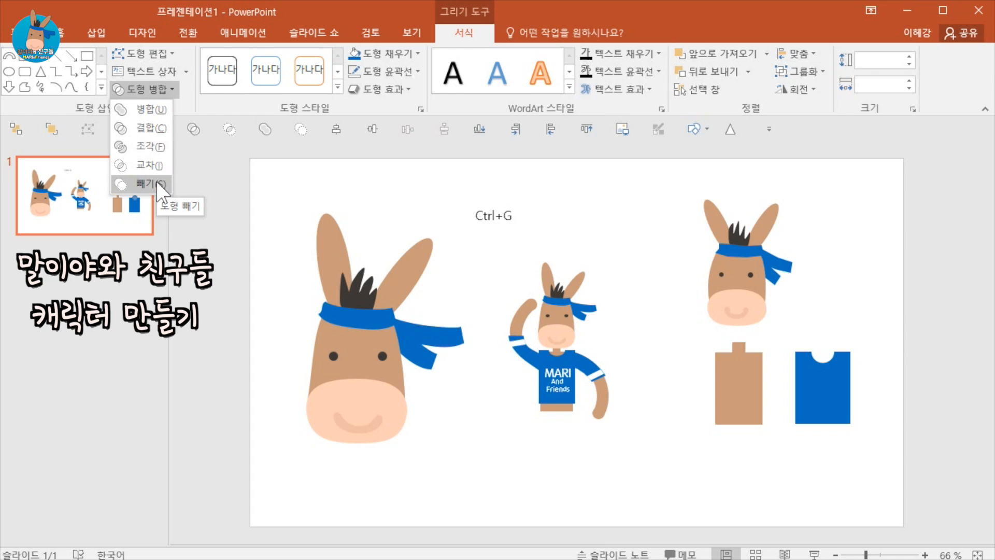
click(156, 181)
Move the blue shirt shape onto the brown body rectangle below the new head.
drag(841, 409, 754, 406)
click(866, 451)
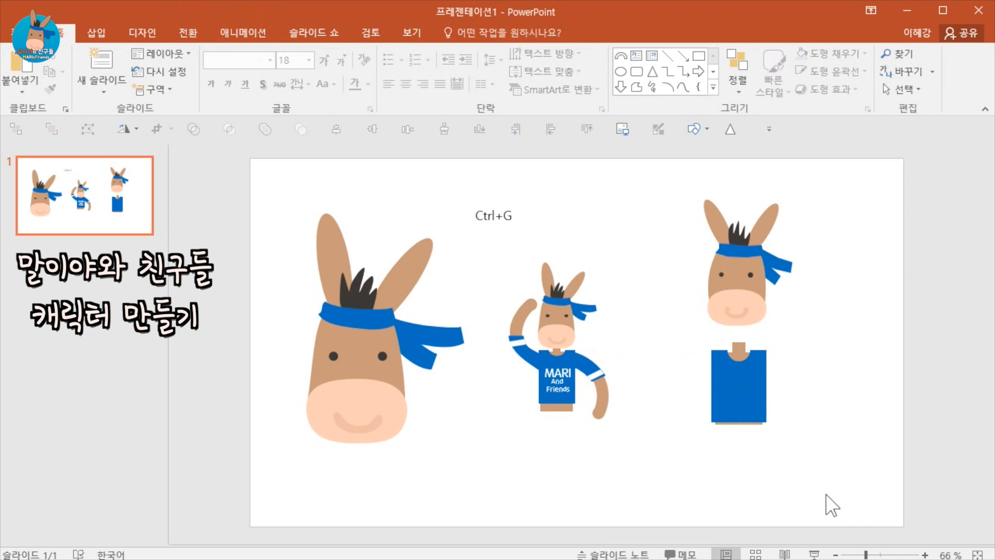
click(561, 407)
Draw a block arc, thin its band, and rotate it into an arm shape about 4.24 cm by 4.8 cm beside the shirt.
click(96, 33)
click(252, 75)
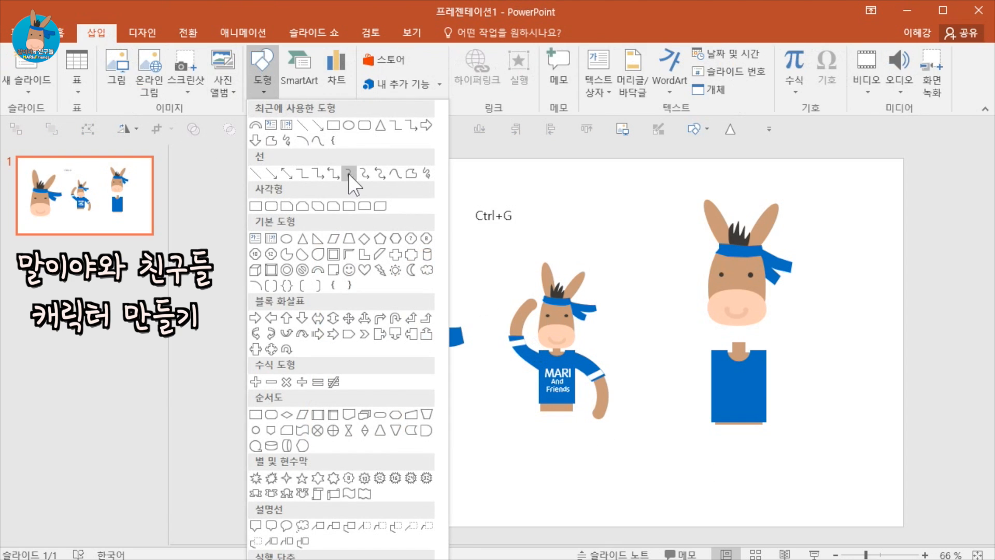
click(319, 271)
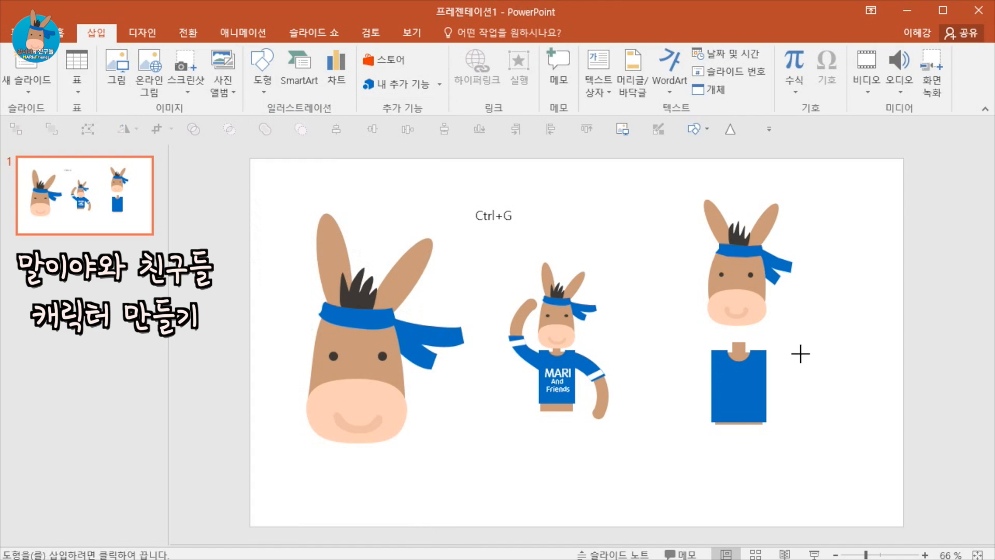
mouse_move(800, 354)
mouse_down()
mouse_move(897, 448)
mouse_move(913, 451)
mouse_up()
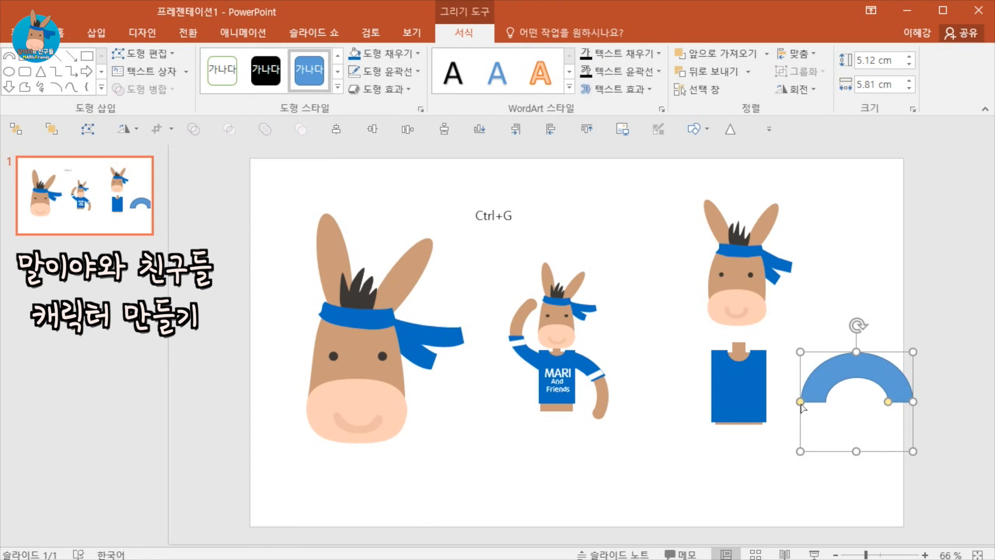
drag(801, 402, 824, 354)
drag(891, 403, 826, 396)
drag(787, 330, 841, 351)
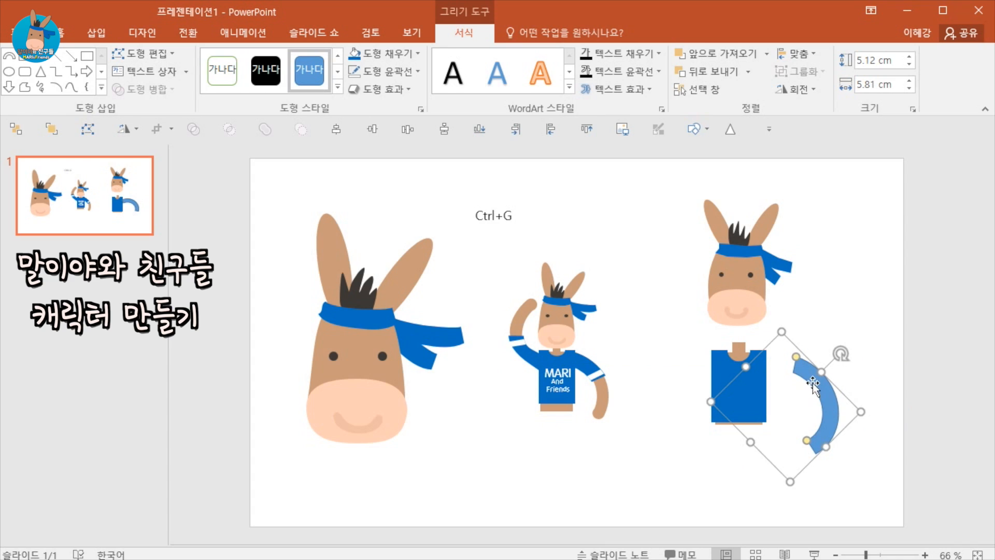
drag(837, 400, 801, 411)
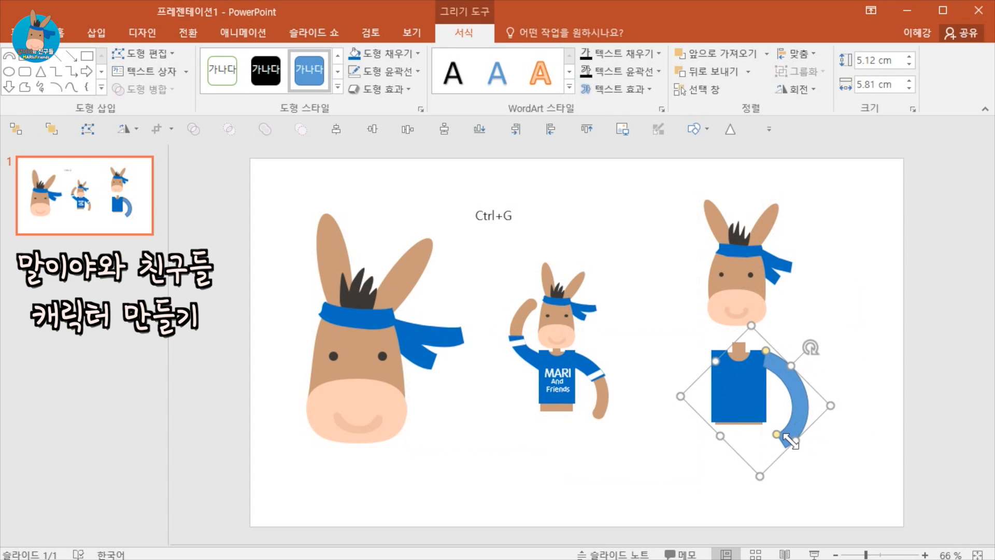
drag(758, 473, 786, 429)
drag(767, 353, 822, 378)
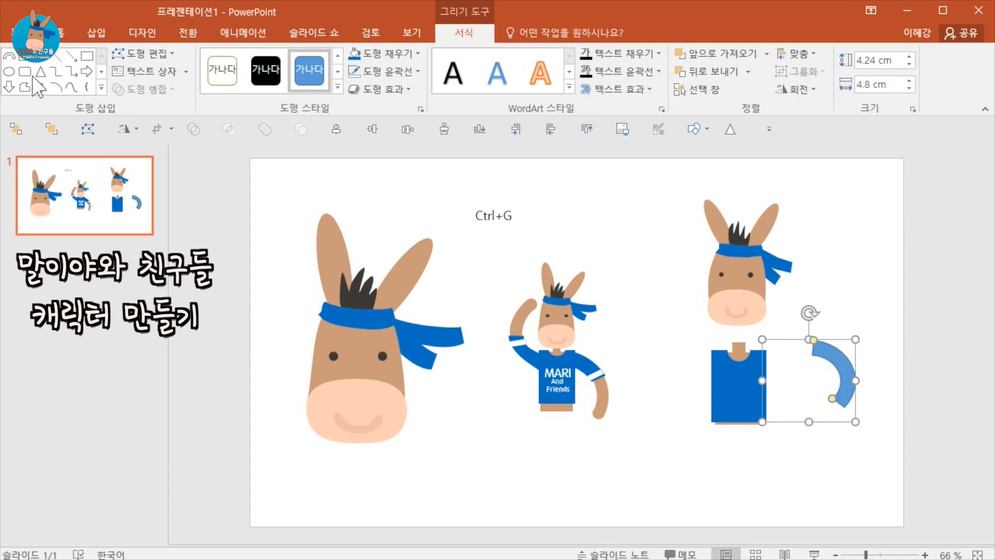
Add a small circle at the arc's lower end and union it with the arc to round off the arm.
click(9, 71)
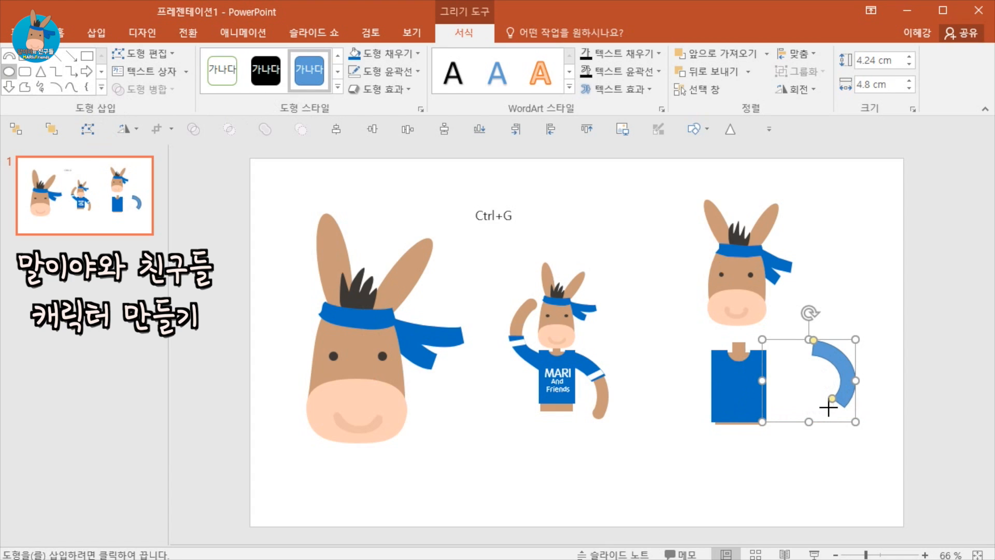
drag(839, 415, 839, 408)
ctrl+scroll(900, 453, up, 6)
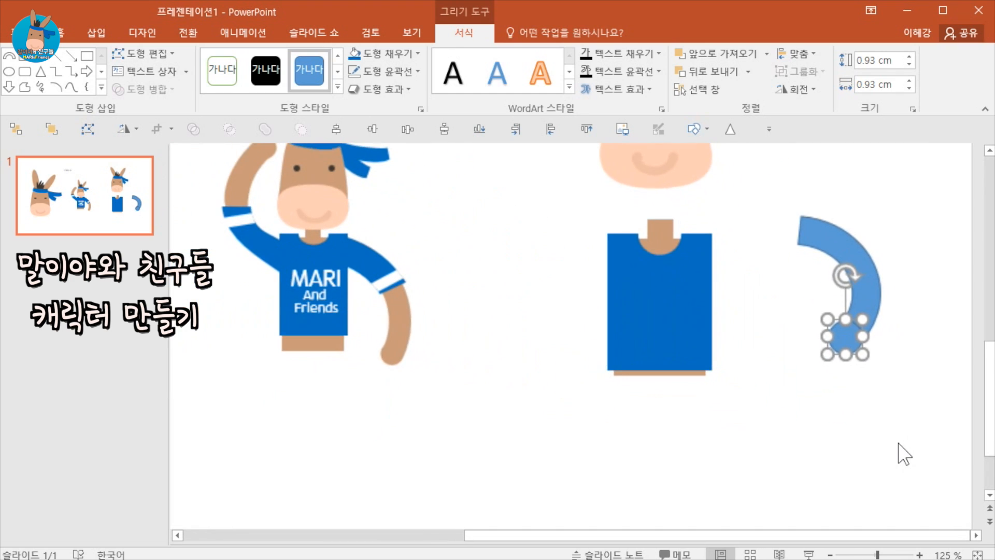
click(865, 308)
click(853, 337)
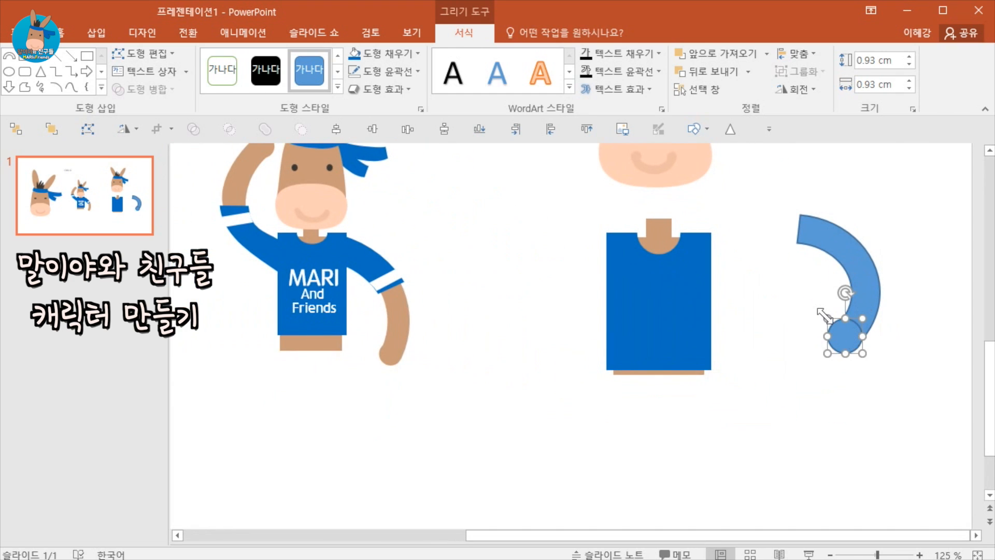
drag(829, 321, 846, 341)
click(887, 388)
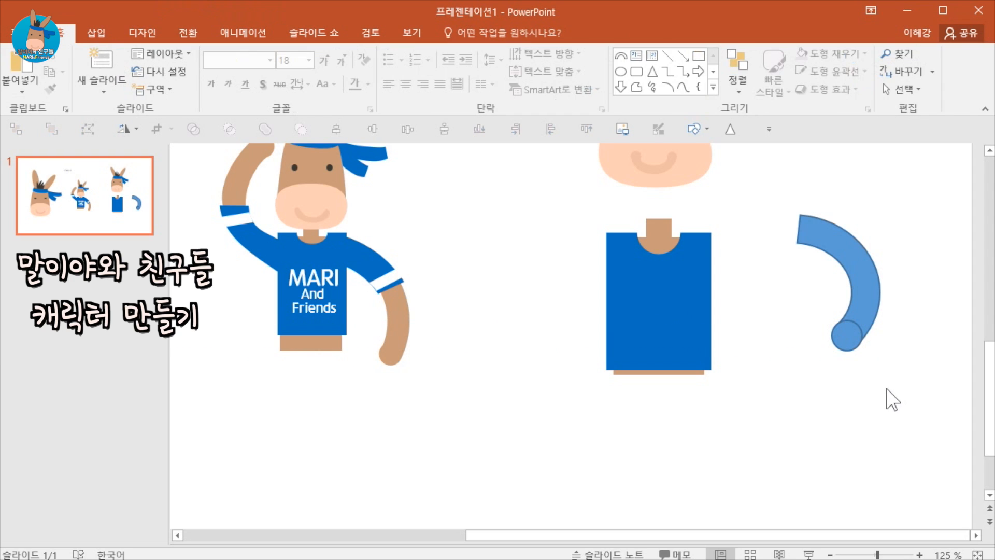
click(864, 278)
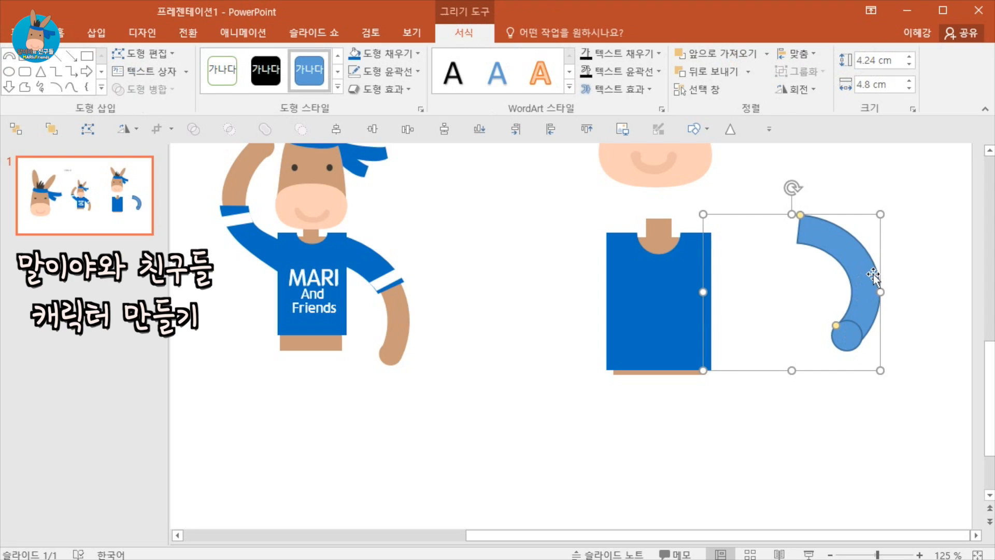
shift+click(847, 337)
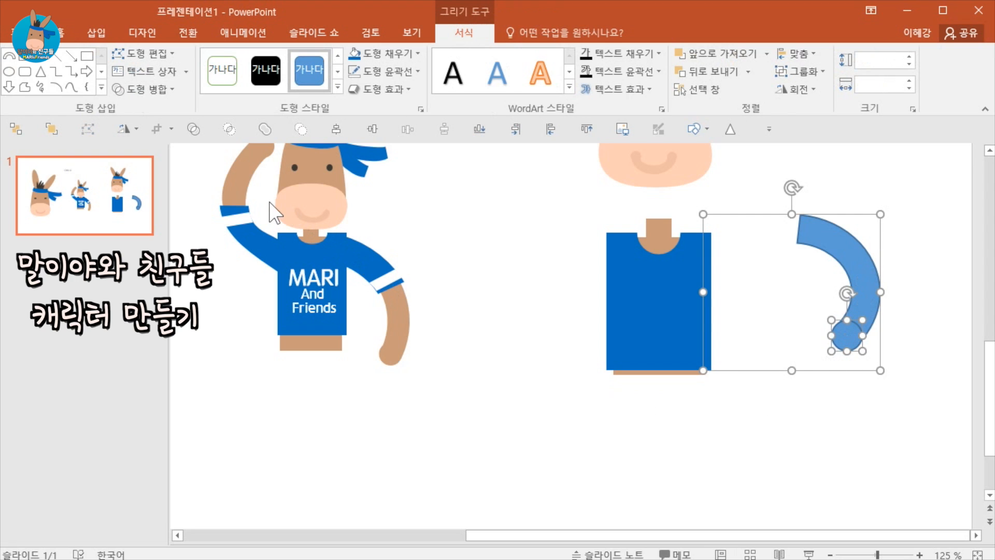
click(173, 91)
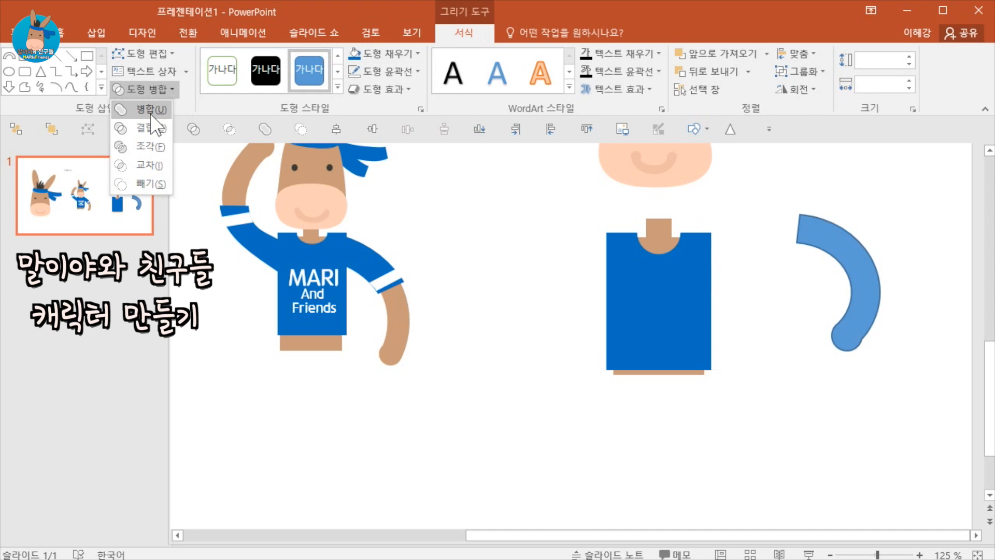
click(150, 110)
Move the arm to the shirt's right shoulder and give it the neck's brown colour.
drag(841, 332, 761, 311)
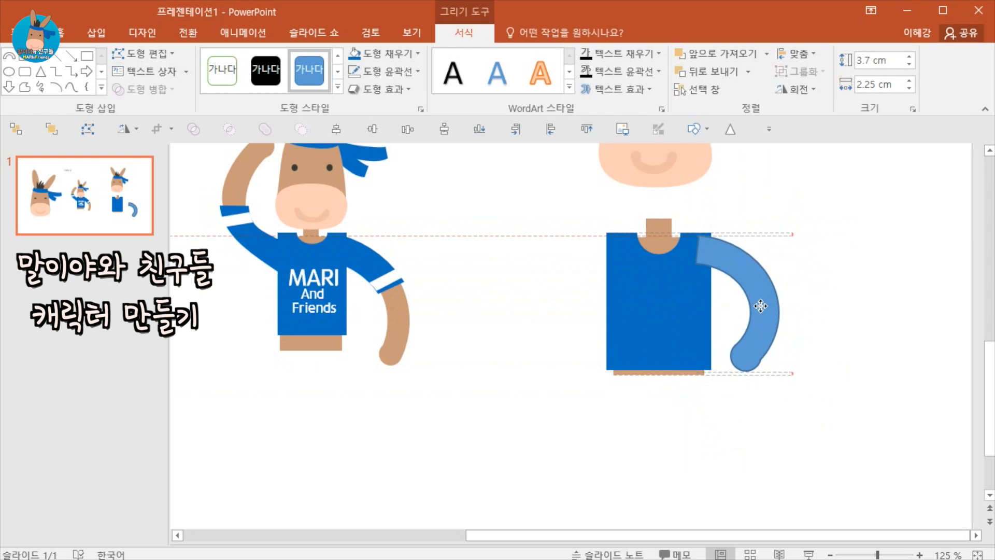
click(653, 229)
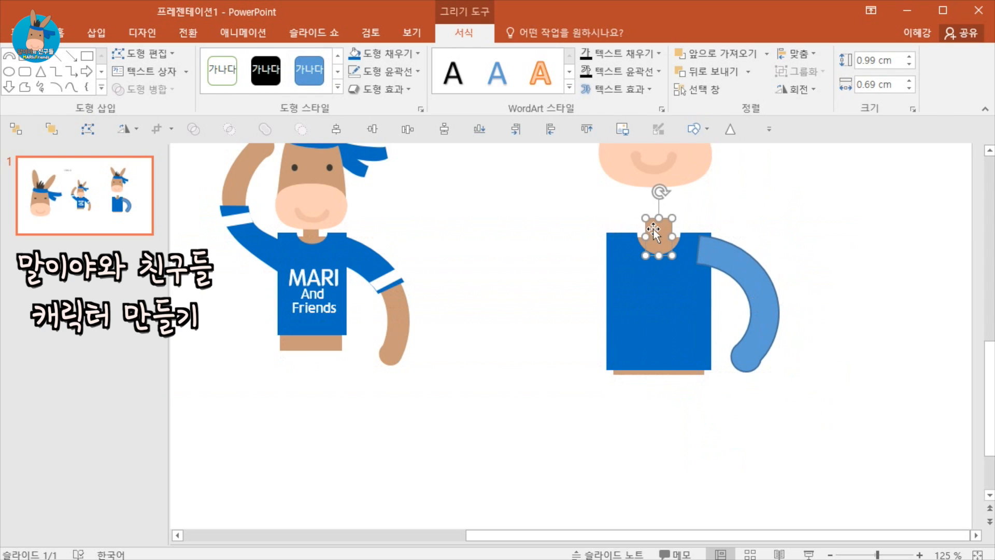
click(760, 280)
click(826, 337)
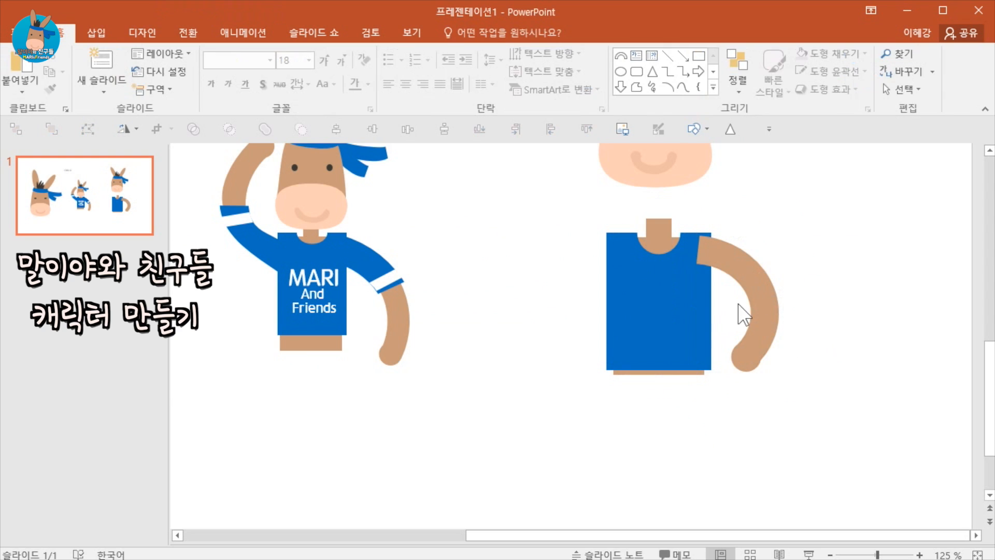
Send the arm to the back behind the shirt.
click(752, 277)
scroll(778, 365, down, 5)
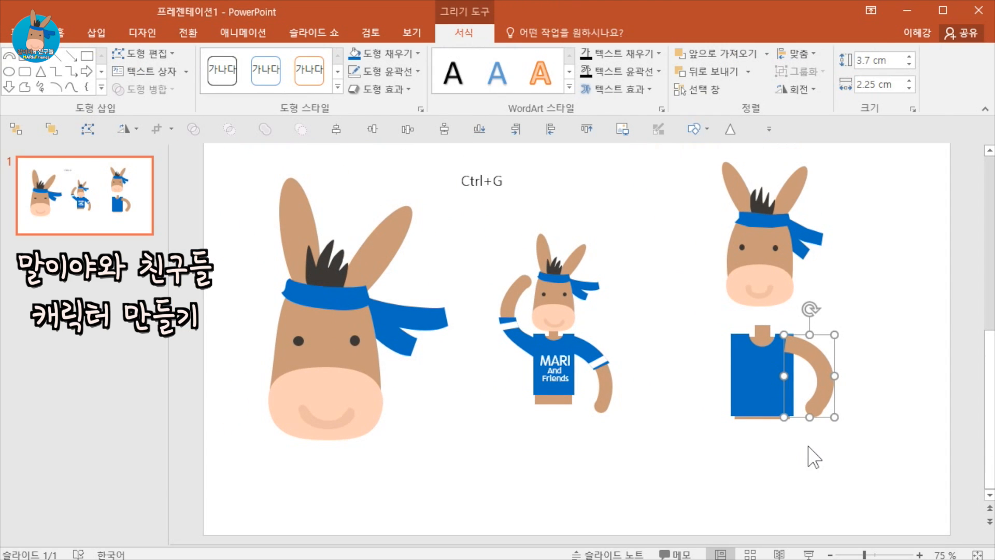
click(815, 457)
click(809, 351)
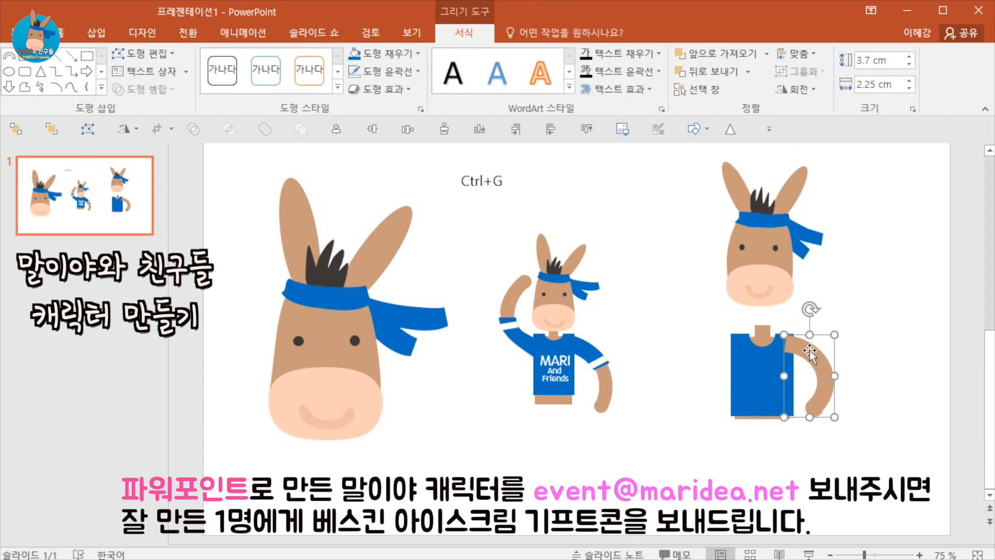
right_click(816, 352)
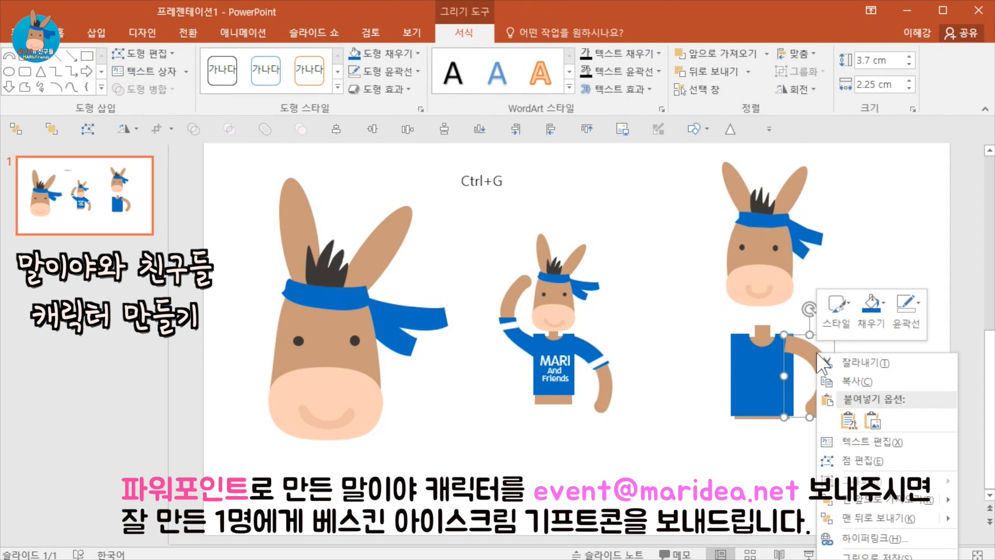
click(863, 500)
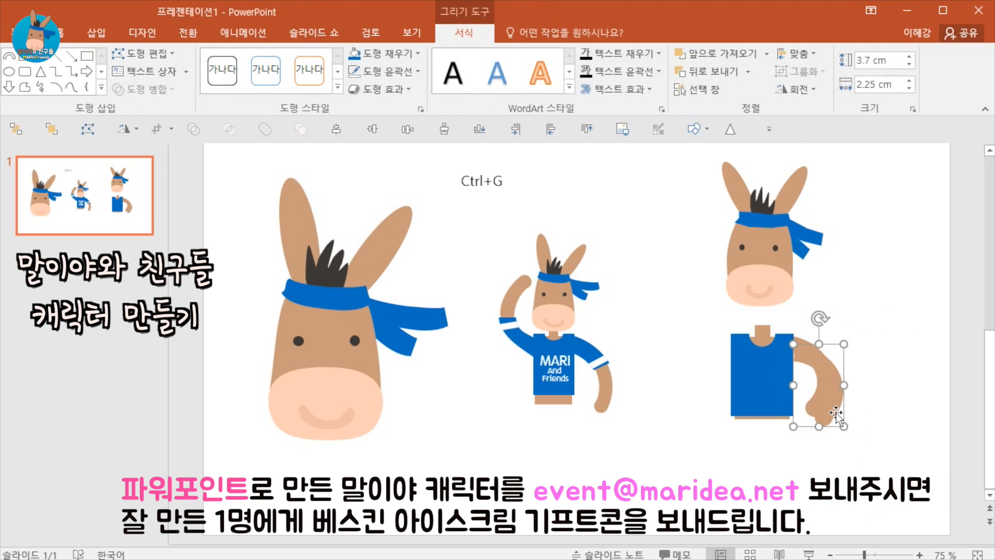
Duplicate the arm, turn the copy into a raised arm on the shirt's left side, and send it to the back.
ctrl+drag(828, 402, 658, 375)
drag(635, 273, 655, 410)
drag(645, 369, 708, 350)
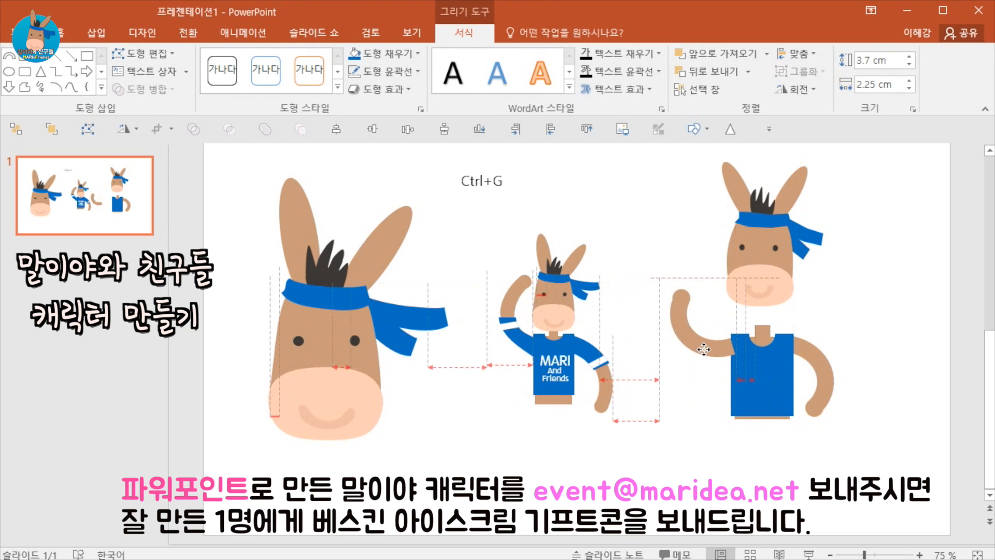
right_click(709, 350)
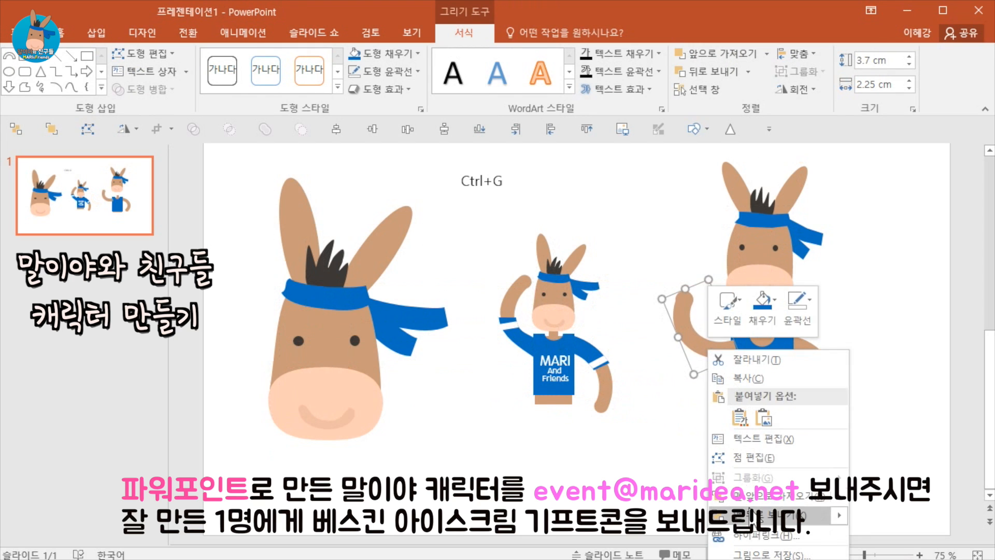
click(751, 515)
Select the whole head group and move it down onto the neck above the shirt.
drag(884, 340, 704, 144)
drag(770, 248, 767, 284)
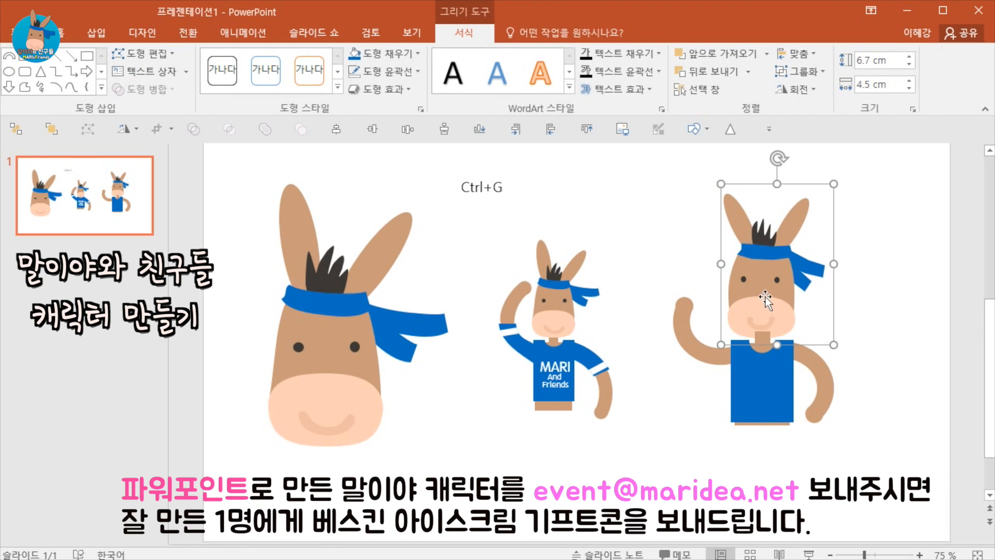
right_click(764, 289)
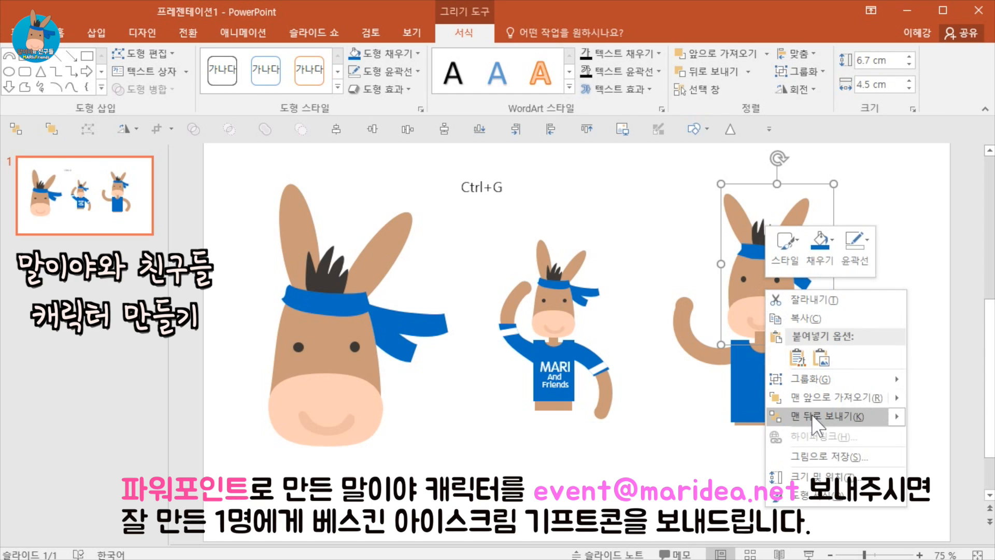
key(Escape)
click(876, 372)
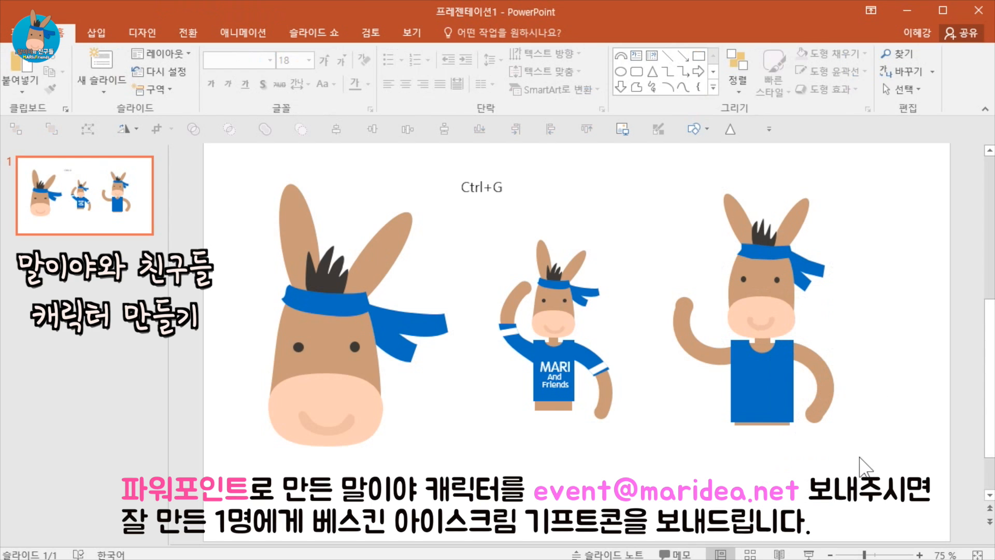
Group all parts of the new donkey character and enlarge the group.
drag(854, 461, 631, 148)
key(ctrl+g)
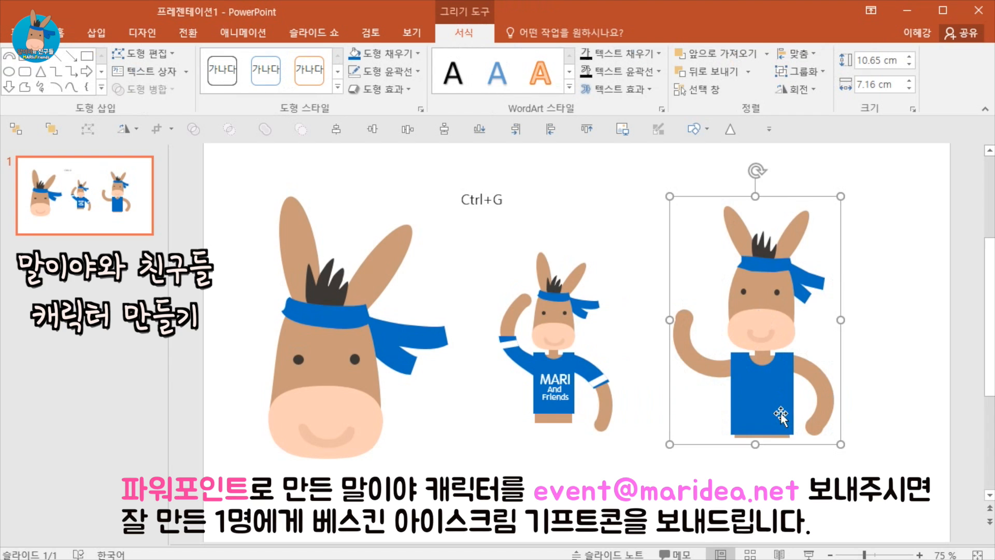
drag(783, 397, 754, 418)
drag(798, 445, 810, 463)
click(907, 417)
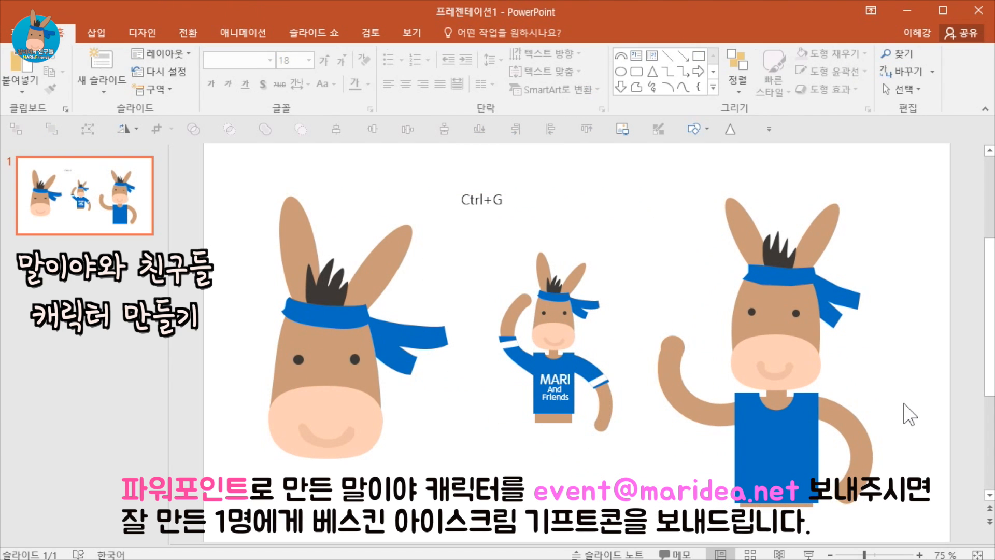